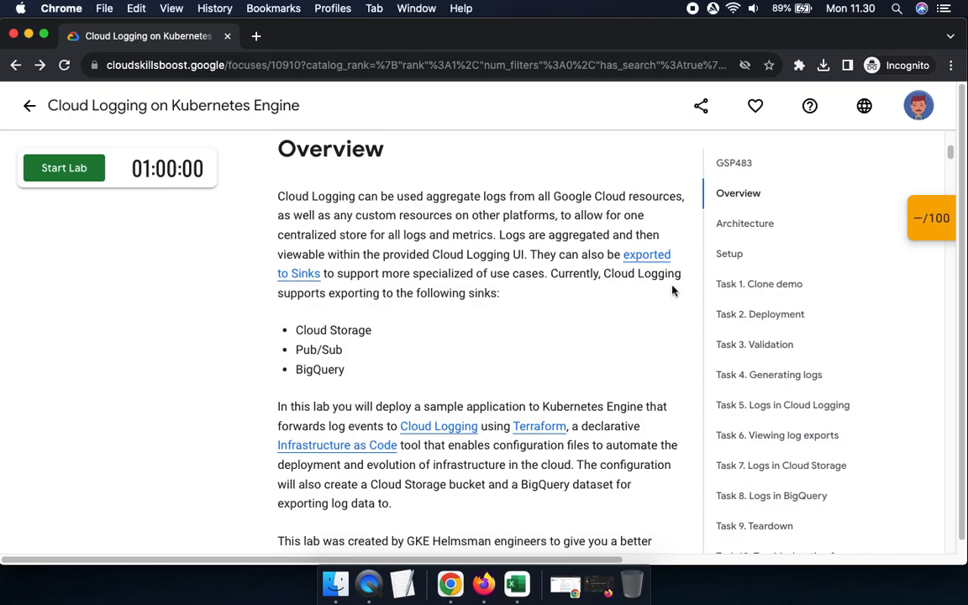
- Read the lab's Overview and Architecture sections and review its list of graded checkpoints
{"action": "scroll", "coordinate": [432, 266], "scroll_direction": "down", "scroll_amount": 3}
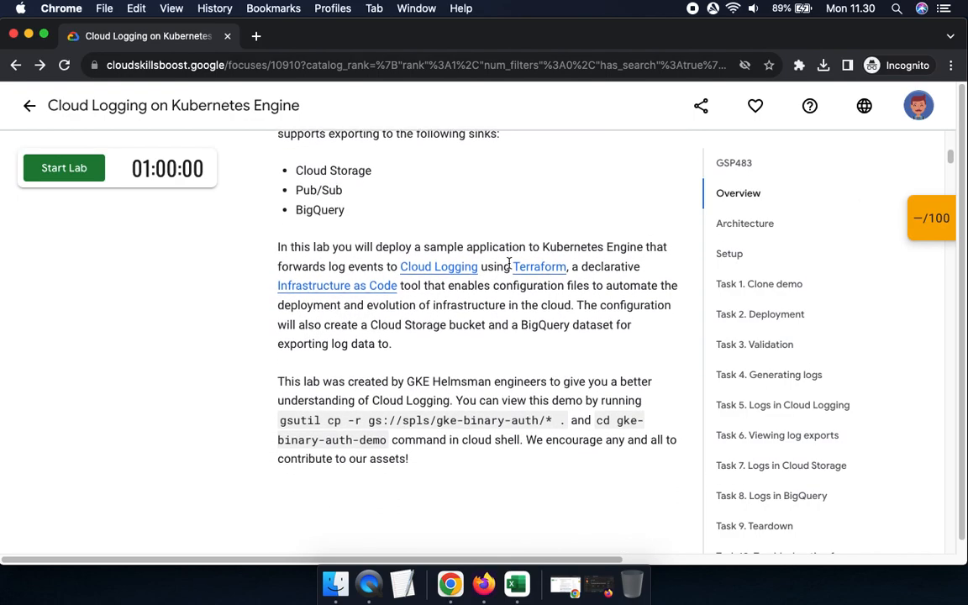
{"action": "scroll", "coordinate": [620, 241], "scroll_direction": "down", "scroll_amount": 3}
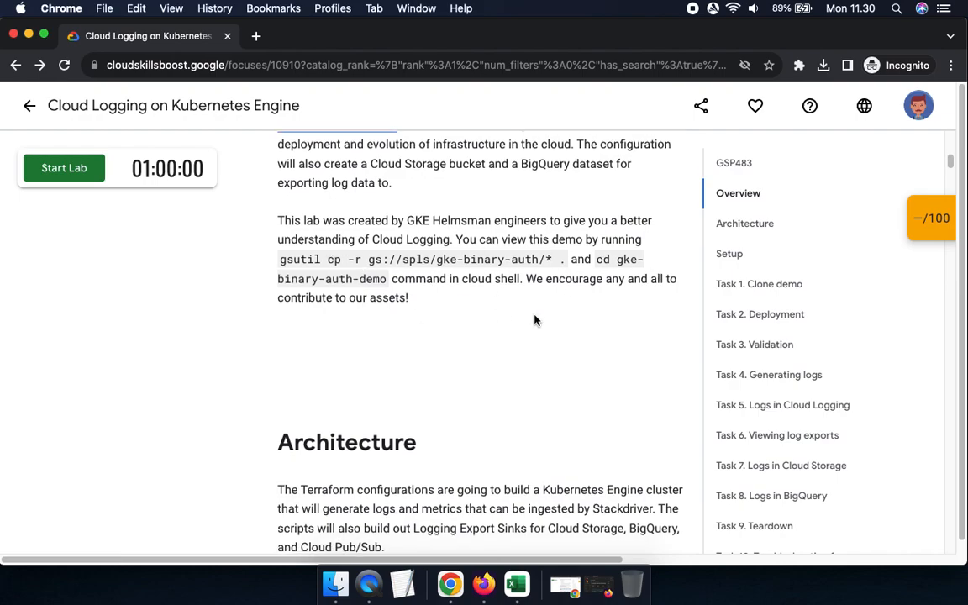
{"action": "scroll", "coordinate": [534, 320], "scroll_direction": "down", "scroll_amount": 9}
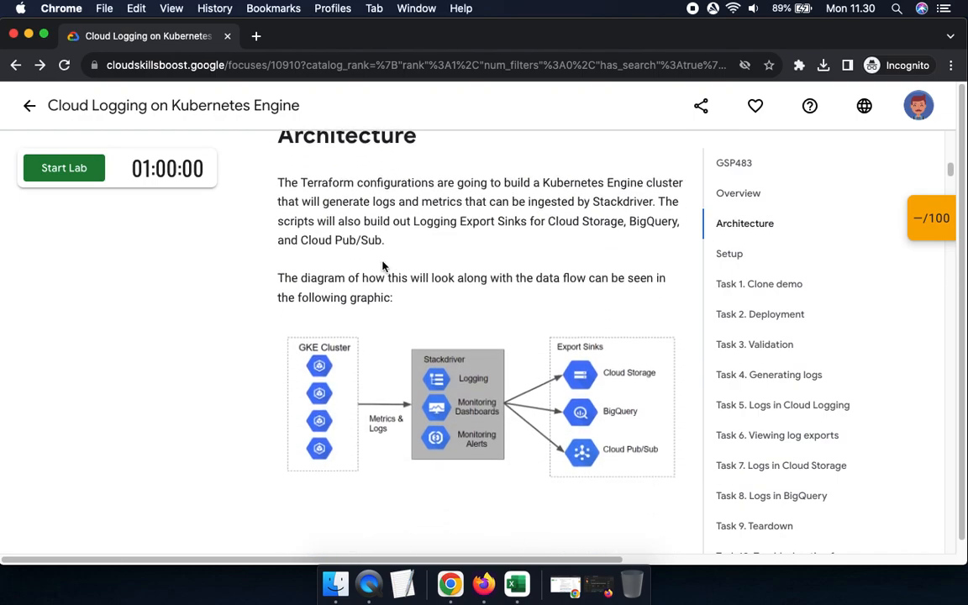
{"action": "scroll", "coordinate": [378, 252], "scroll_direction": "down", "scroll_amount": 1}
{"action": "scroll", "coordinate": [567, 294], "scroll_direction": "down", "scroll_amount": 3}
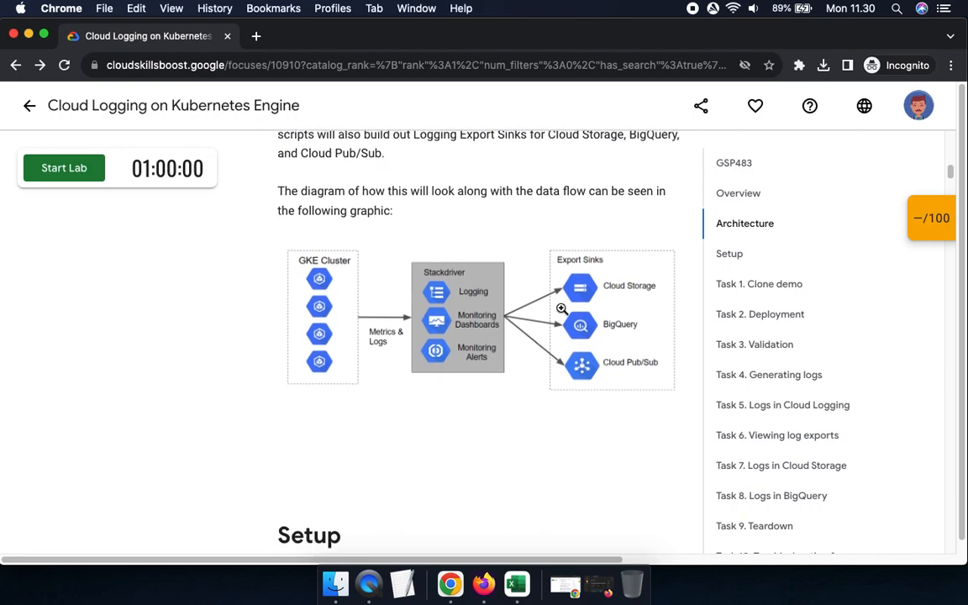
{"action": "scroll", "coordinate": [589, 336], "scroll_direction": "down", "scroll_amount": 1}
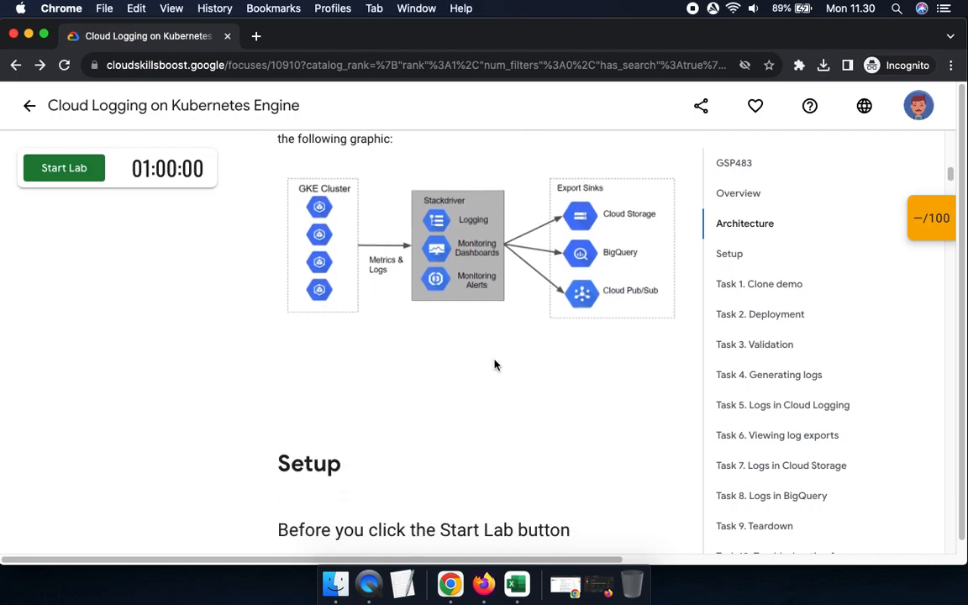
{"action": "scroll", "coordinate": [495, 364], "scroll_direction": "down", "scroll_amount": 5}
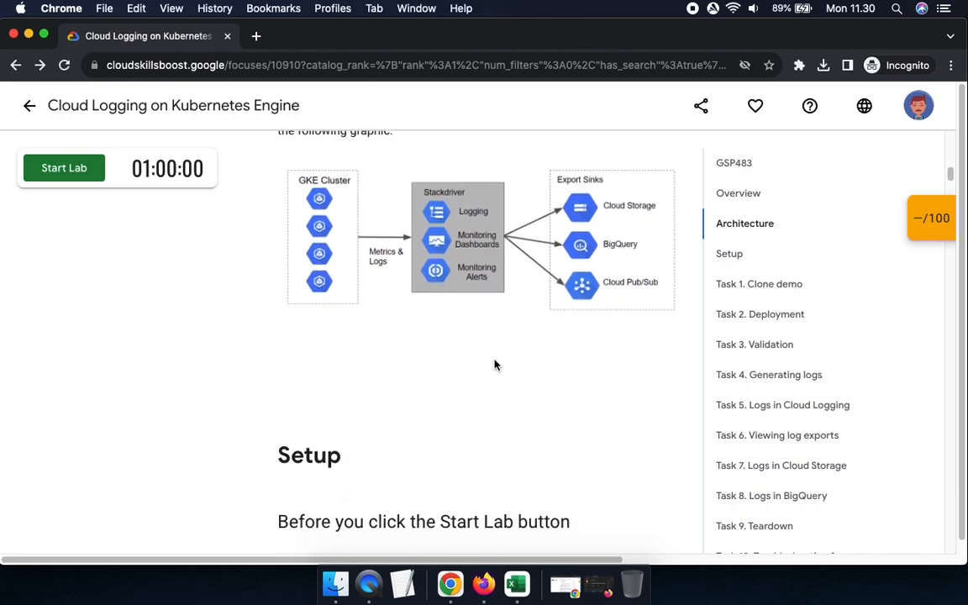
{"action": "scroll", "coordinate": [494, 364], "scroll_direction": "down", "scroll_amount": 3}
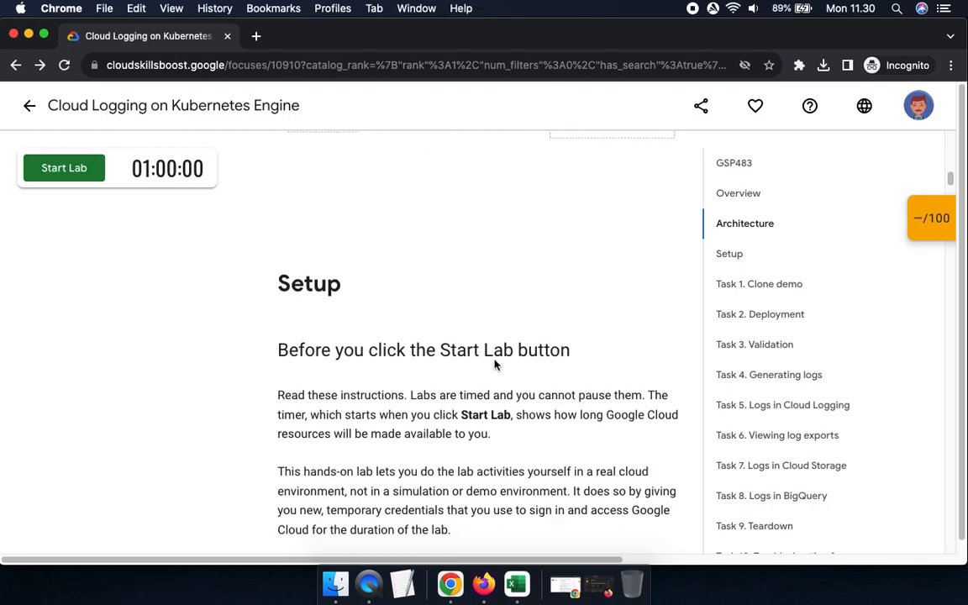
{"action": "left_click", "coordinate": [921, 208]}
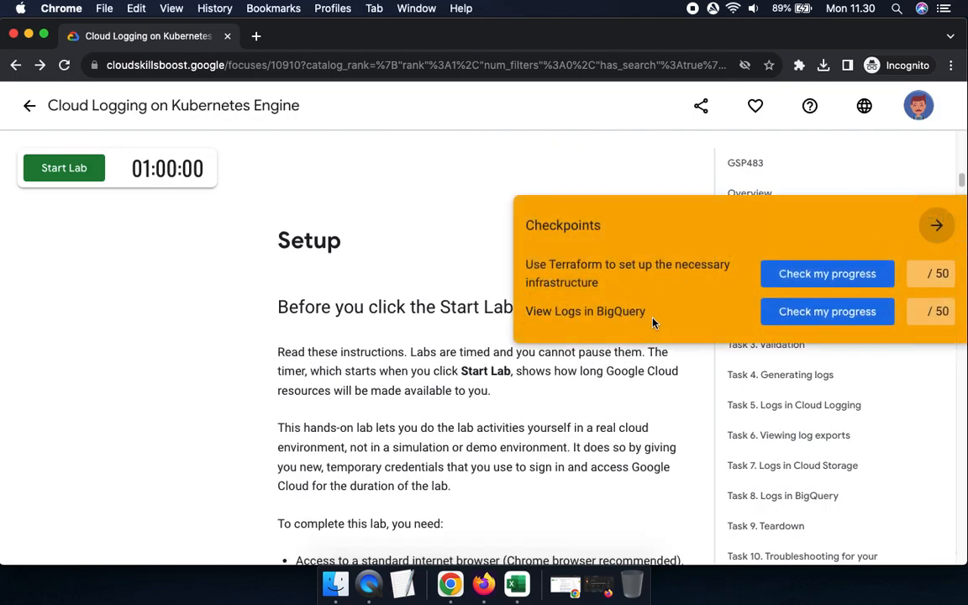
{"action": "left_click", "coordinate": [937, 224]}
- Read the Setup instructions on lab requirements, signing in to the Cloud Console and activating Cloud Shell
{"action": "scroll", "coordinate": [317, 361], "scroll_direction": "down", "scroll_amount": 5}
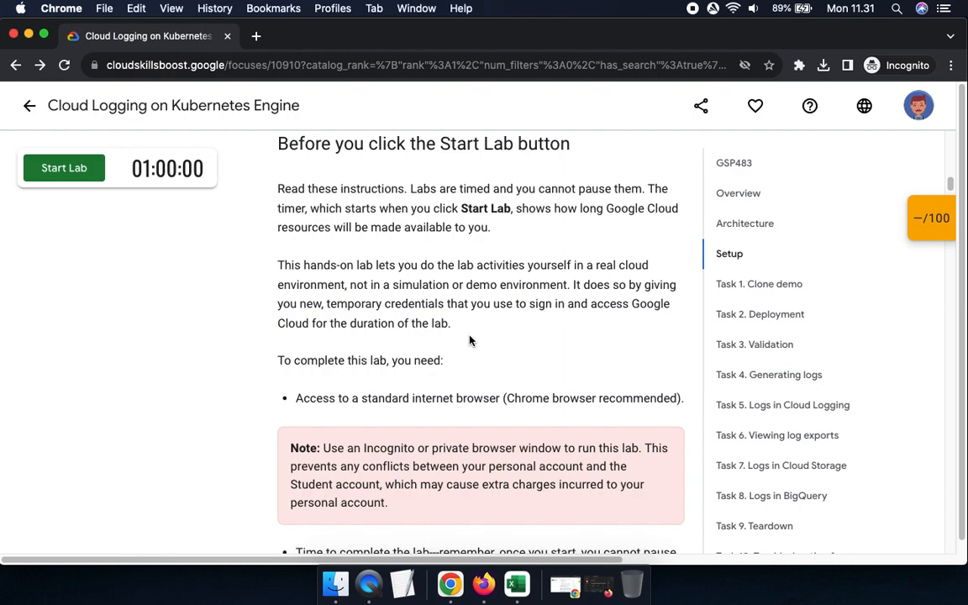
{"action": "scroll", "coordinate": [340, 340], "scroll_direction": "down", "scroll_amount": 2}
{"action": "scroll", "coordinate": [339, 342], "scroll_direction": "down", "scroll_amount": 1}
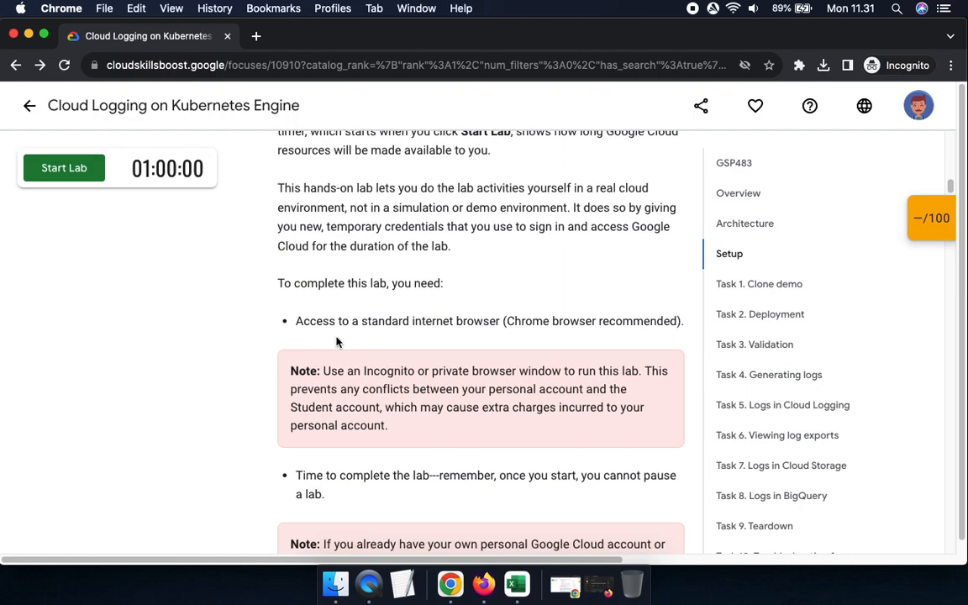
{"action": "scroll", "coordinate": [447, 366], "scroll_direction": "down", "scroll_amount": 8}
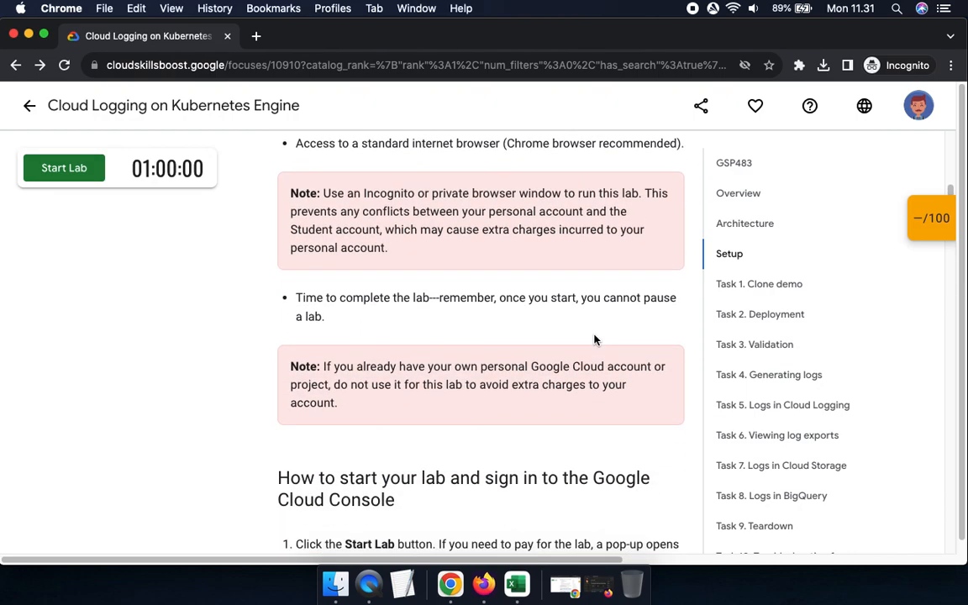
{"action": "scroll", "coordinate": [514, 359], "scroll_direction": "down", "scroll_amount": 1}
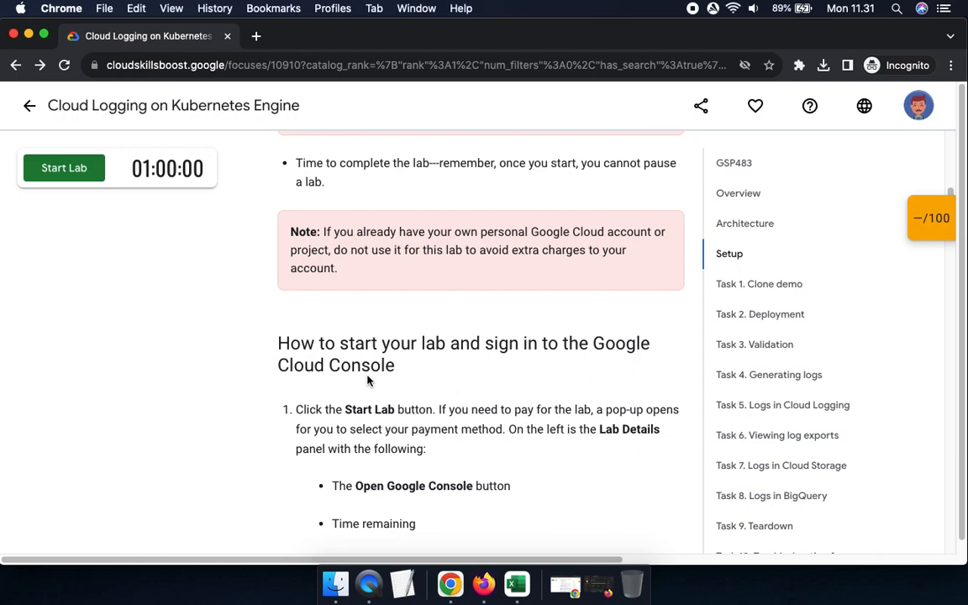
{"action": "scroll", "coordinate": [381, 406], "scroll_direction": "down", "scroll_amount": 10}
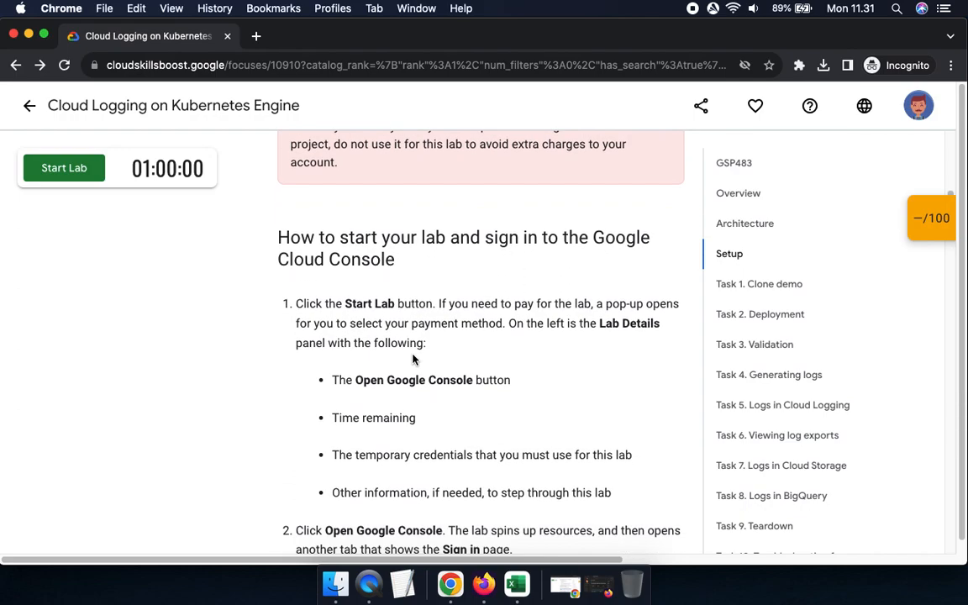
{"action": "scroll", "coordinate": [339, 411], "scroll_direction": "down", "scroll_amount": 15}
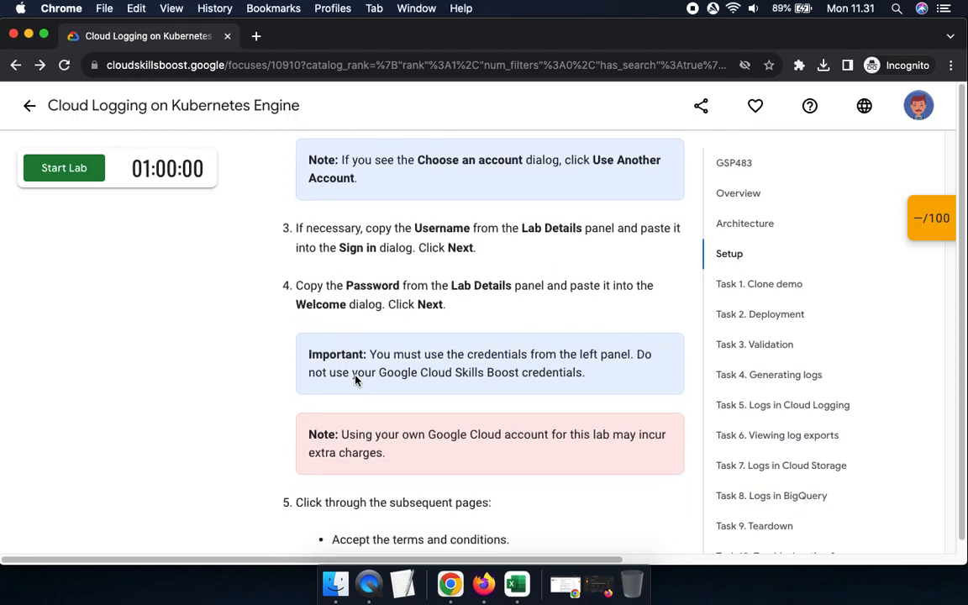
{"action": "scroll", "coordinate": [356, 380], "scroll_direction": "down", "scroll_amount": 2}
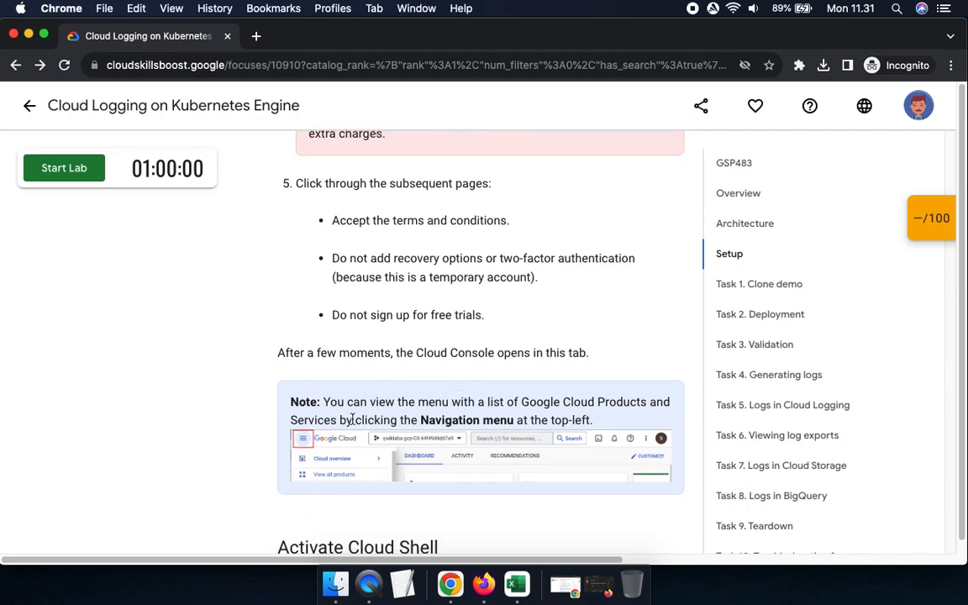
{"action": "scroll", "coordinate": [451, 463], "scroll_direction": "down", "scroll_amount": 10}
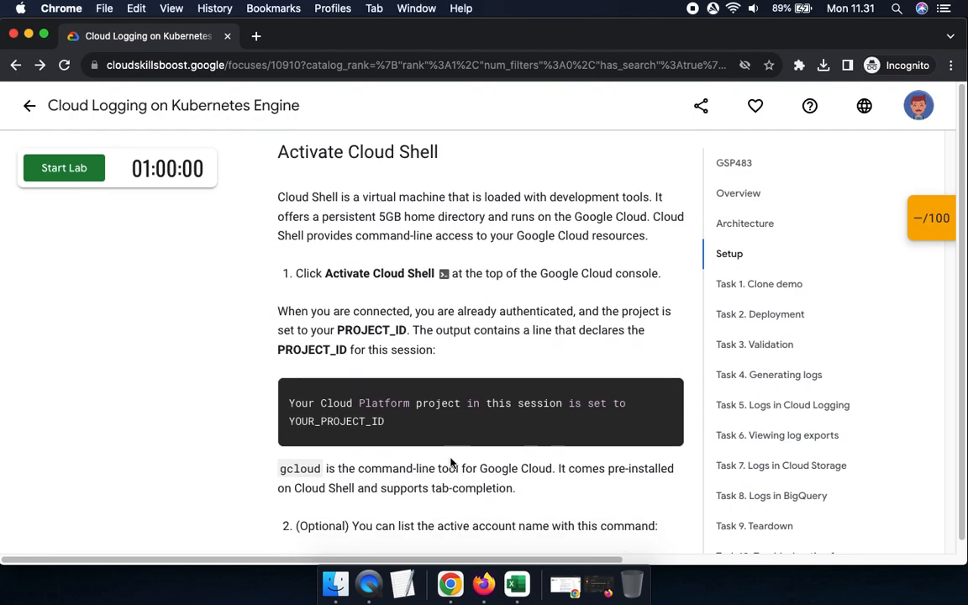
{"action": "left_click", "coordinate": [451, 284]}
{"action": "left_click_drag", "start_coordinate": [310, 276], "coordinate": [459, 280]}
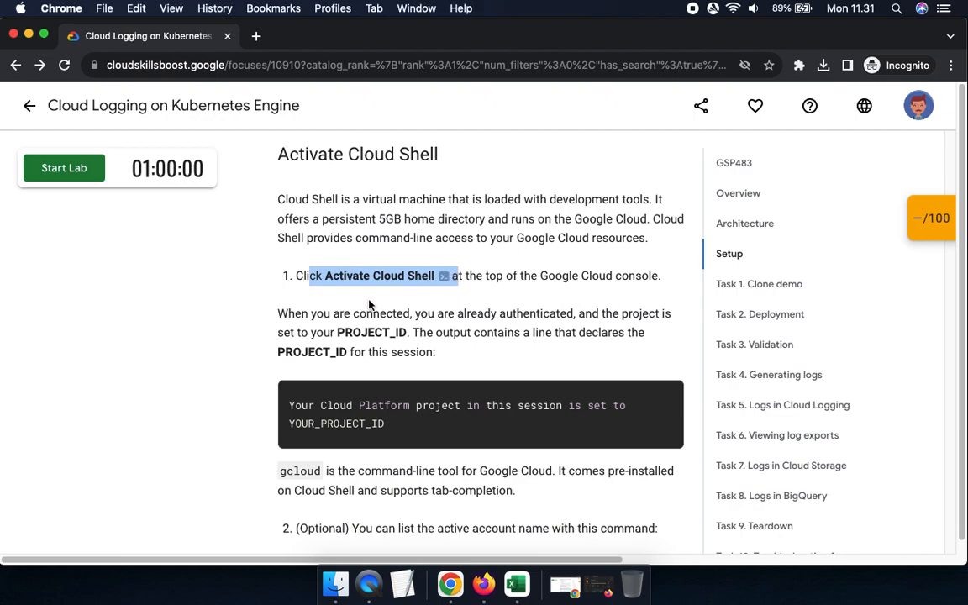
- Start the lab and complete the human-verification challenge by selecting the images with cars
{"action": "left_click", "coordinate": [57, 169]}
{"action": "left_click", "coordinate": [64, 210]}
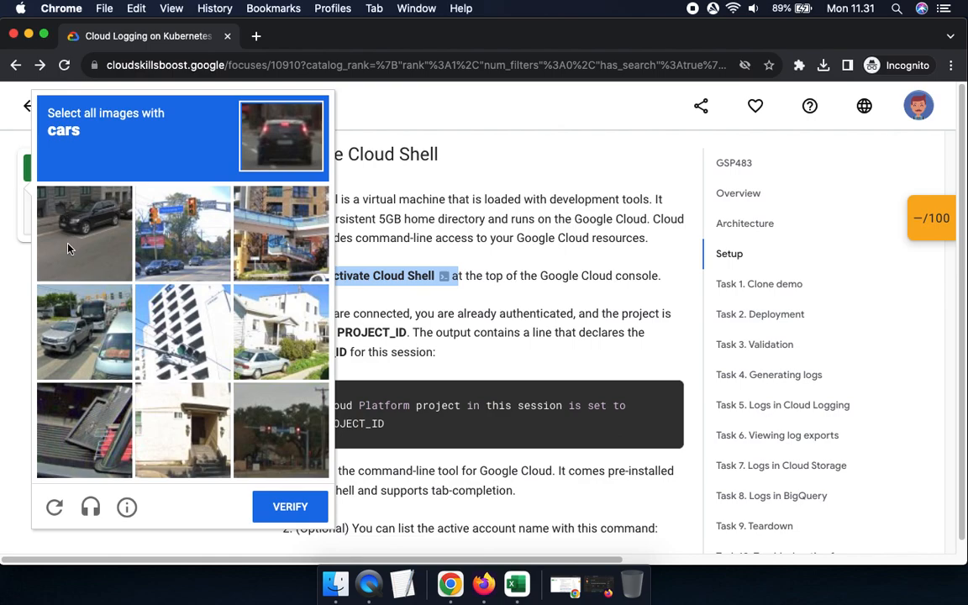
{"action": "left_click", "coordinate": [71, 244]}
{"action": "left_click", "coordinate": [76, 323]}
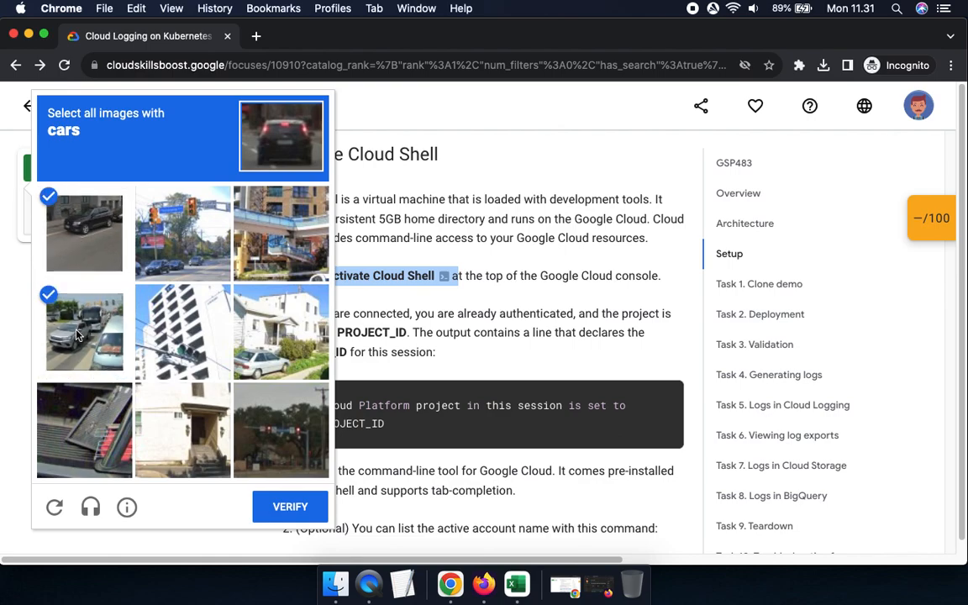
{"action": "left_click", "coordinate": [174, 246]}
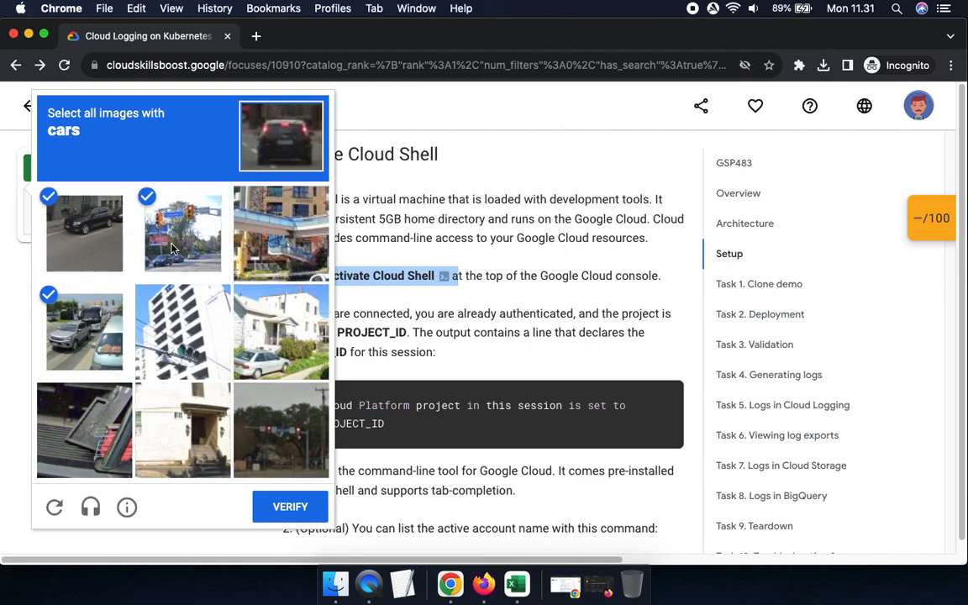
{"action": "left_click", "coordinate": [257, 311]}
{"action": "left_click", "coordinate": [281, 507]}
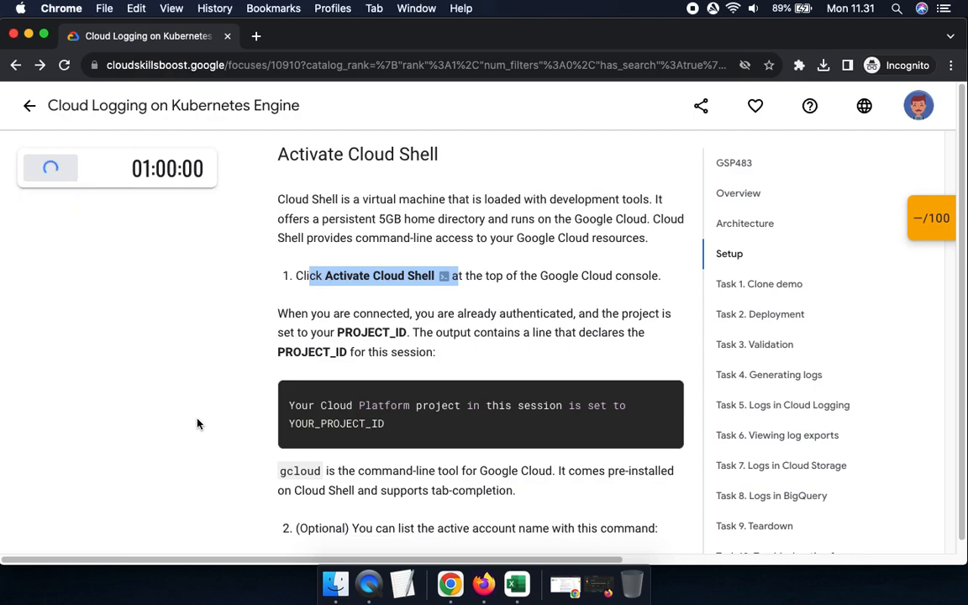
- Copy the lab's temporary password, open the Google Console and sign in with the student username and password
{"action": "left_click", "coordinate": [190, 397]}
{"action": "left_click", "coordinate": [125, 282]}
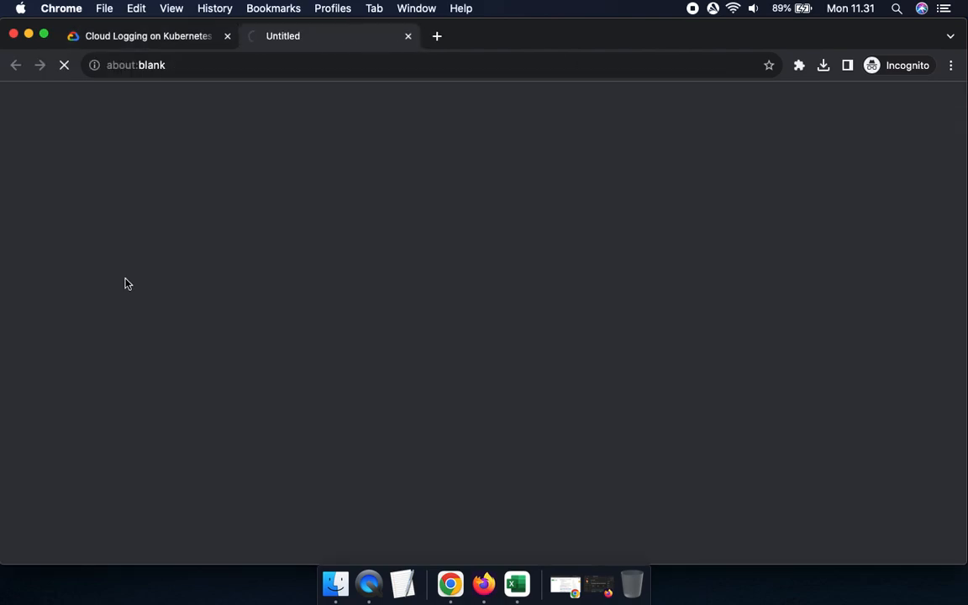
{"action": "key", "text": "super+v"}
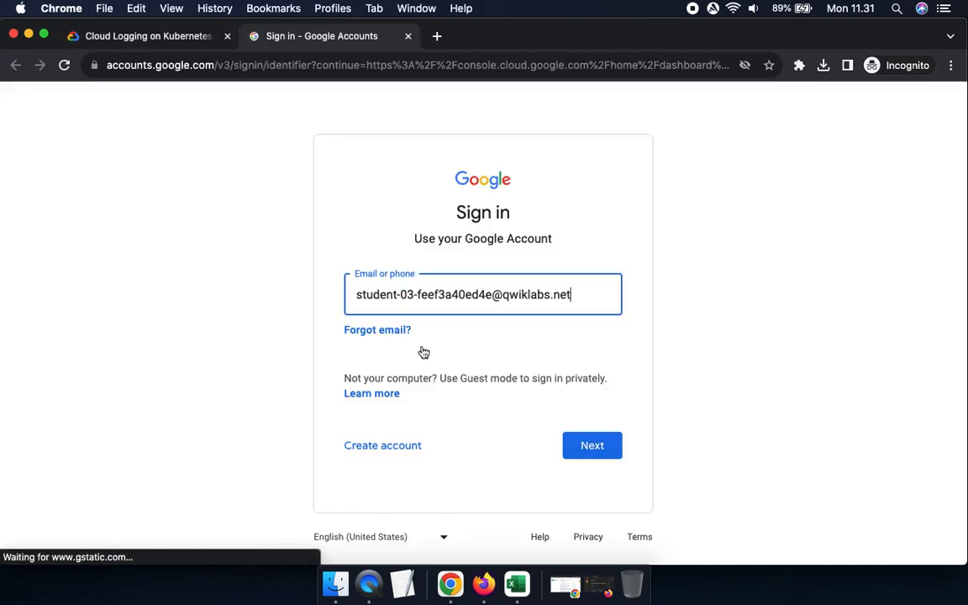
{"action": "left_click", "coordinate": [586, 445]}
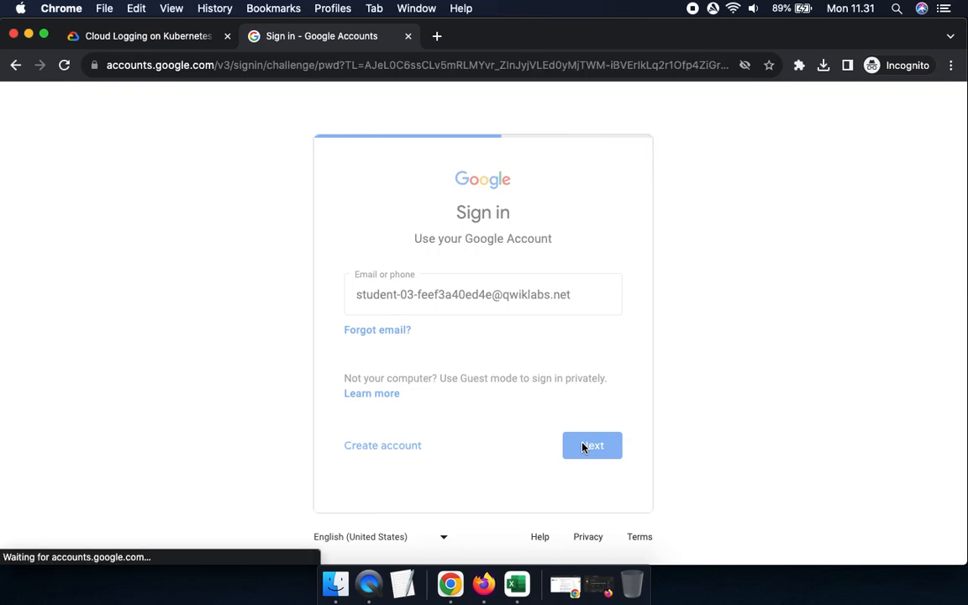
{"action": "key", "text": "super+v"}
{"action": "left_click", "coordinate": [600, 432]}
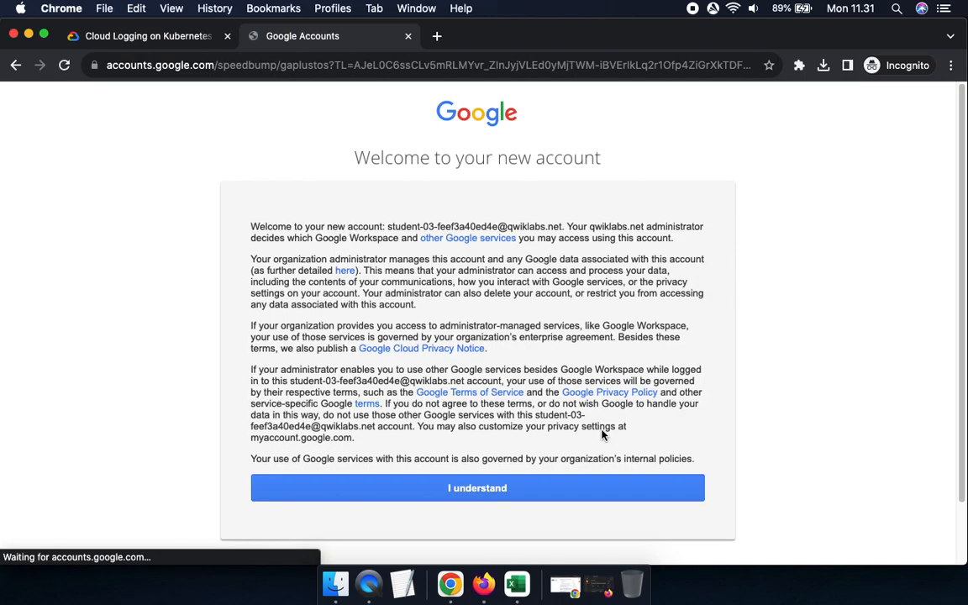
- Acknowledge the new account notice and agree to the Google Cloud Platform Terms of Service without subscribing to email updates
{"action": "left_click", "coordinate": [577, 500]}
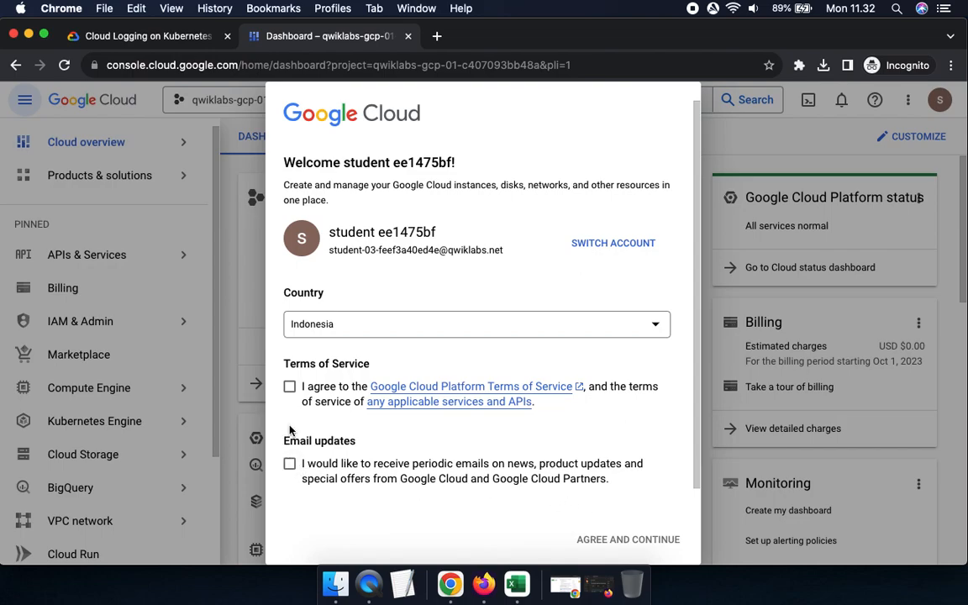
{"action": "left_click", "coordinate": [289, 386]}
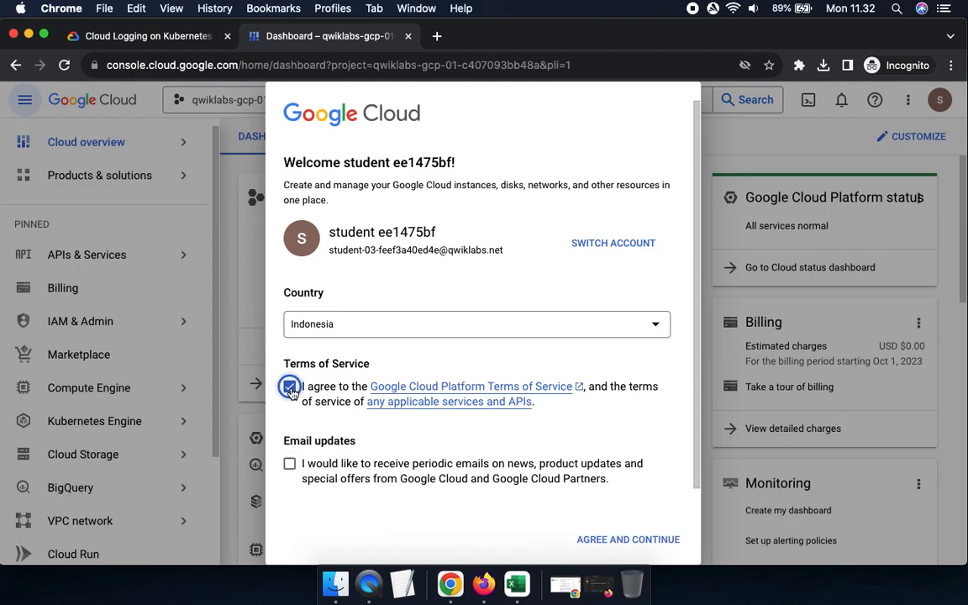
{"action": "left_click", "coordinate": [651, 542]}
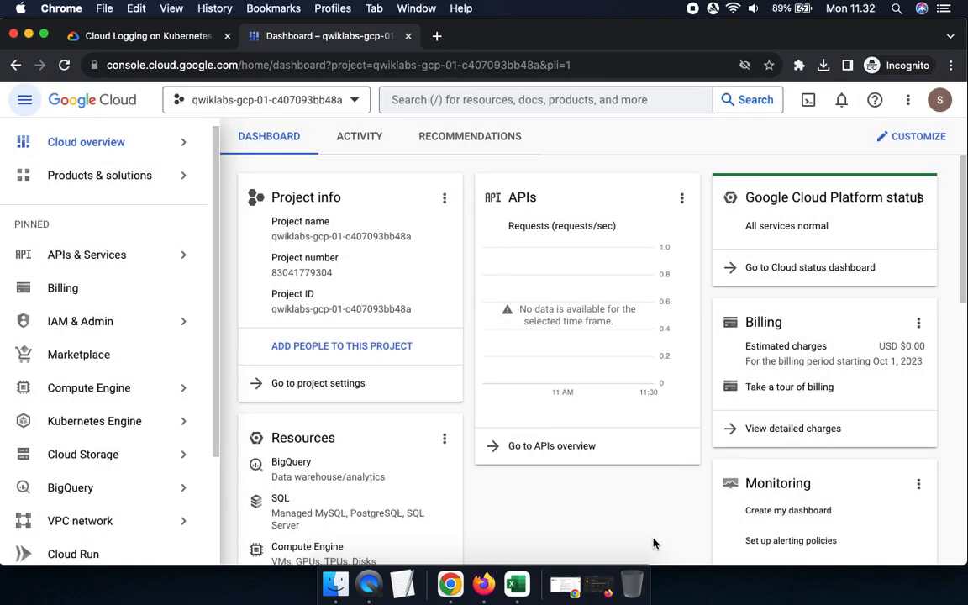
- Activate Cloud Shell for the lab project and dismiss the session and usage quota tip
{"action": "left_click", "coordinate": [809, 101]}
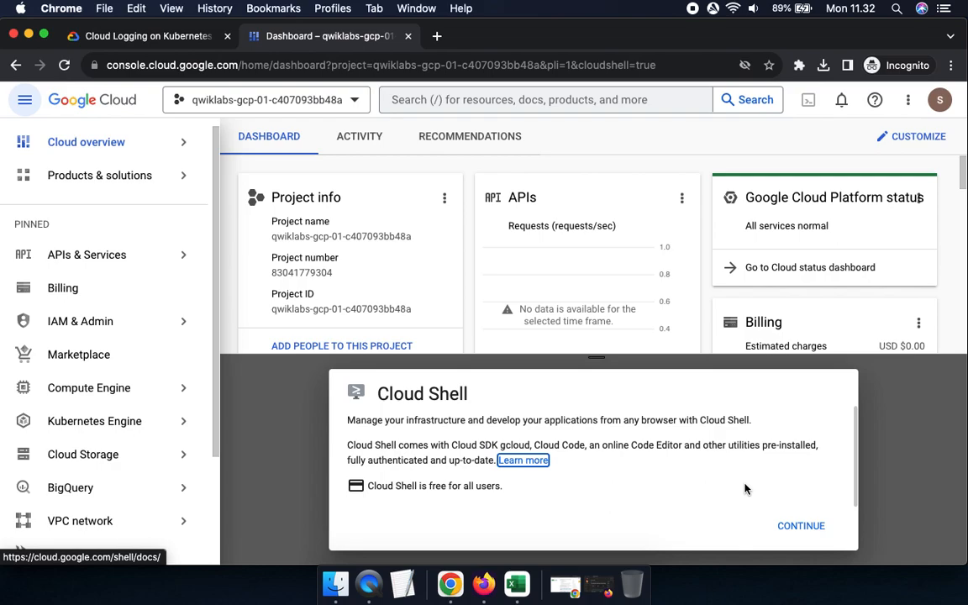
{"action": "left_click", "coordinate": [800, 533]}
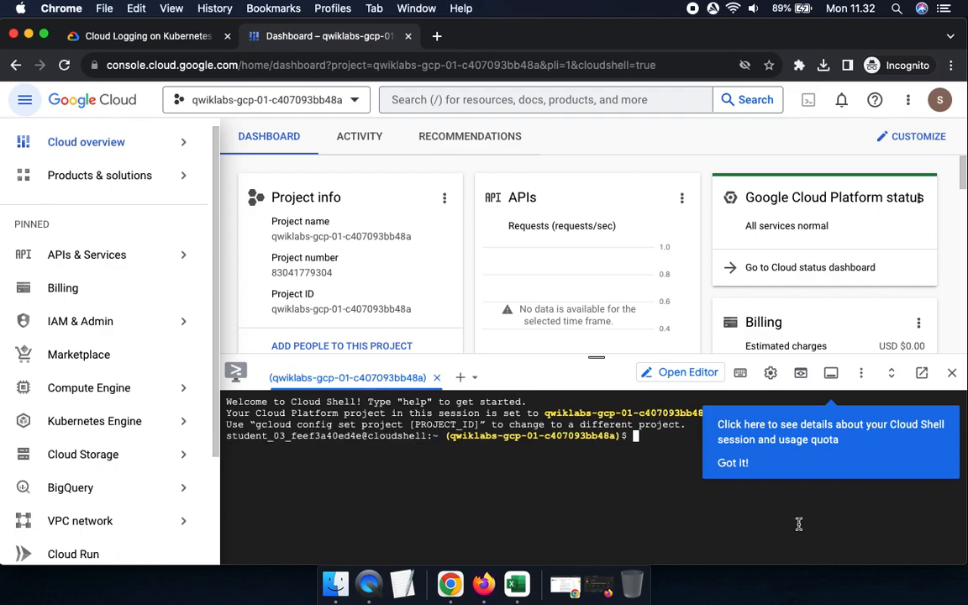
{"action": "left_click", "coordinate": [731, 465]}
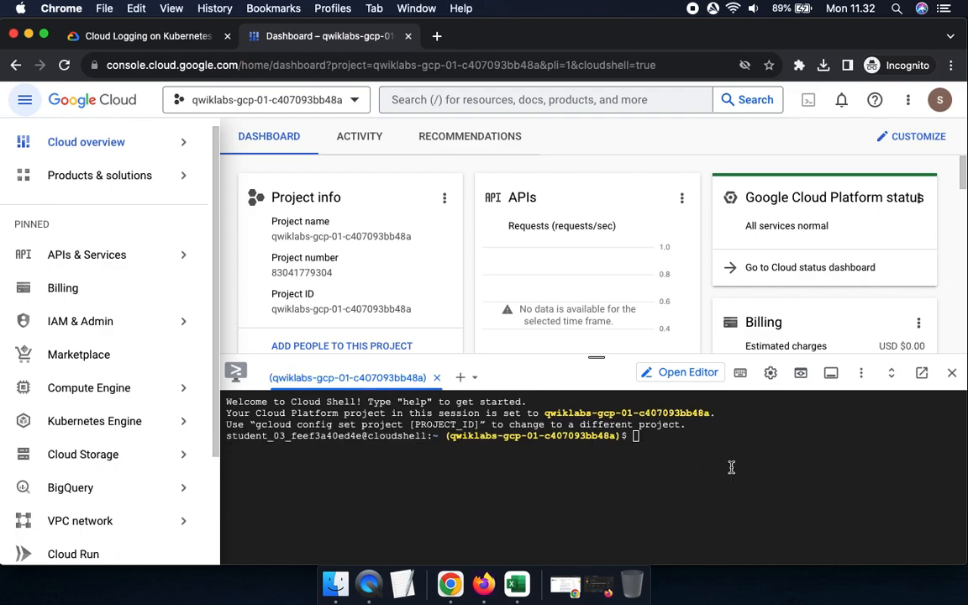
- Increase the text size of the Cloud Shell terminal
{"action": "left_click", "coordinate": [771, 373]}
{"action": "mouse_move", "coordinate": [666, 429]}
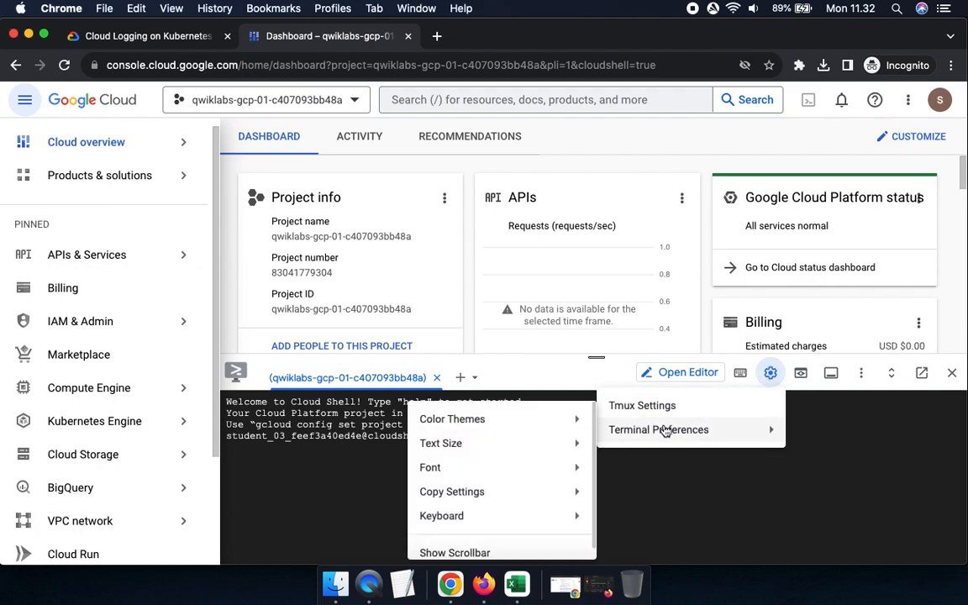
{"action": "mouse_move", "coordinate": [471, 452]}
{"action": "left_click", "coordinate": [663, 491]}
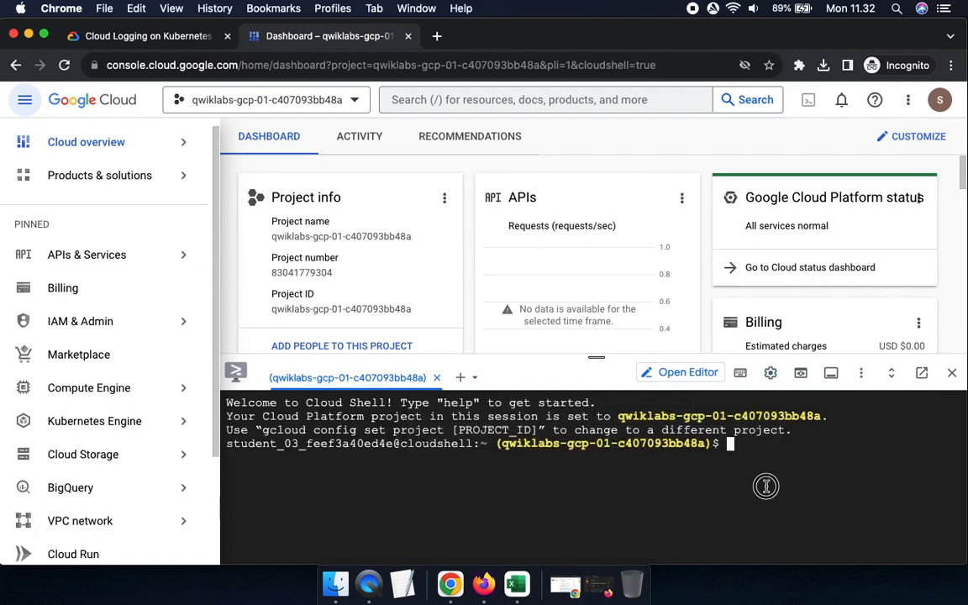
- Run the lab's "gcloud auth list" command in Cloud Shell and authorize Cloud Shell to use the account credentials
{"action": "left_click", "coordinate": [139, 37]}
{"action": "scroll", "coordinate": [483, 353], "scroll_direction": "down", "scroll_amount": 10}
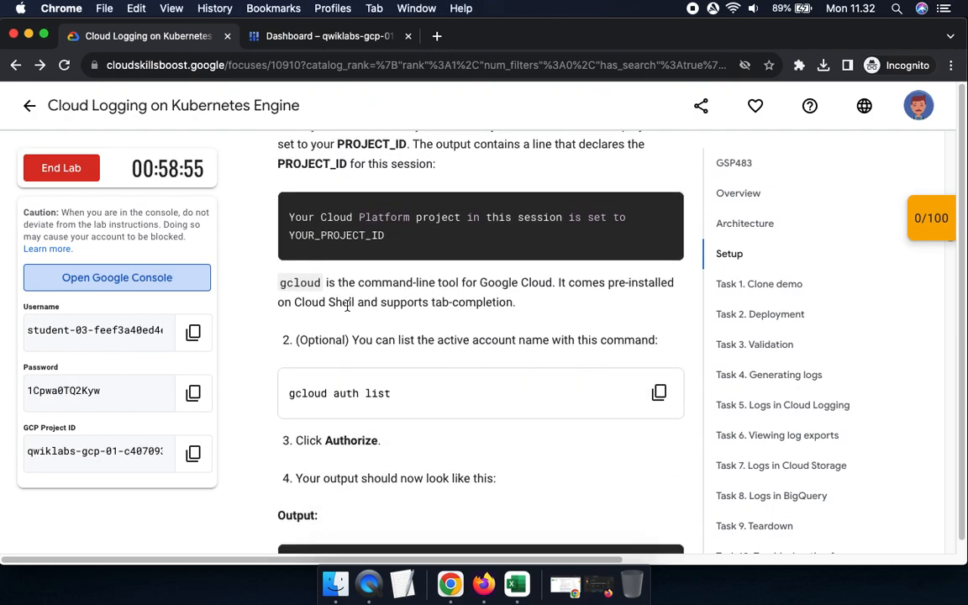
{"action": "scroll", "coordinate": [484, 353], "scroll_direction": "down", "scroll_amount": 2}
{"action": "left_click", "coordinate": [659, 185]}
{"action": "left_click", "coordinate": [307, 36]}
{"action": "key", "text": "super+v"}
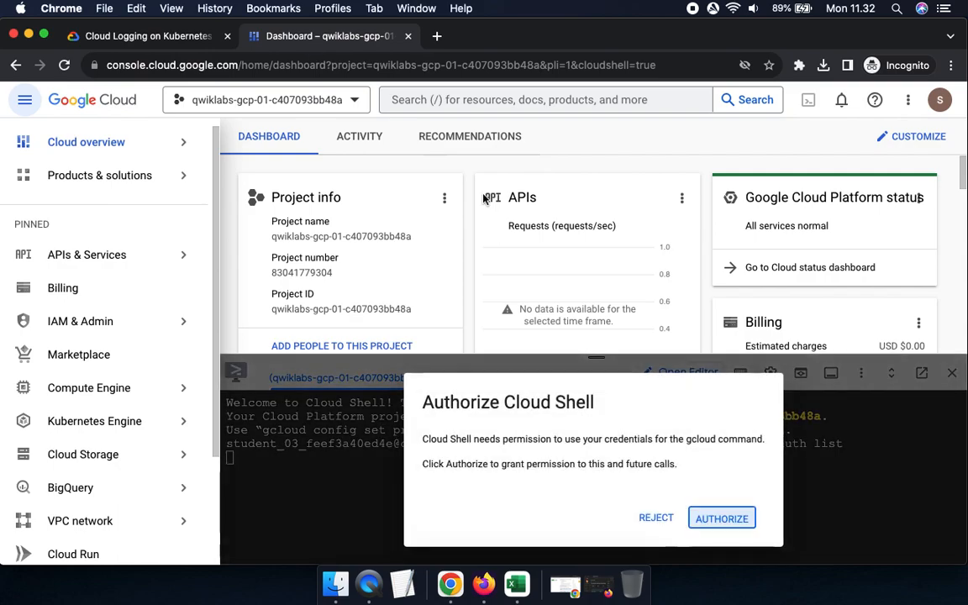
{"action": "left_click", "coordinate": [736, 522]}
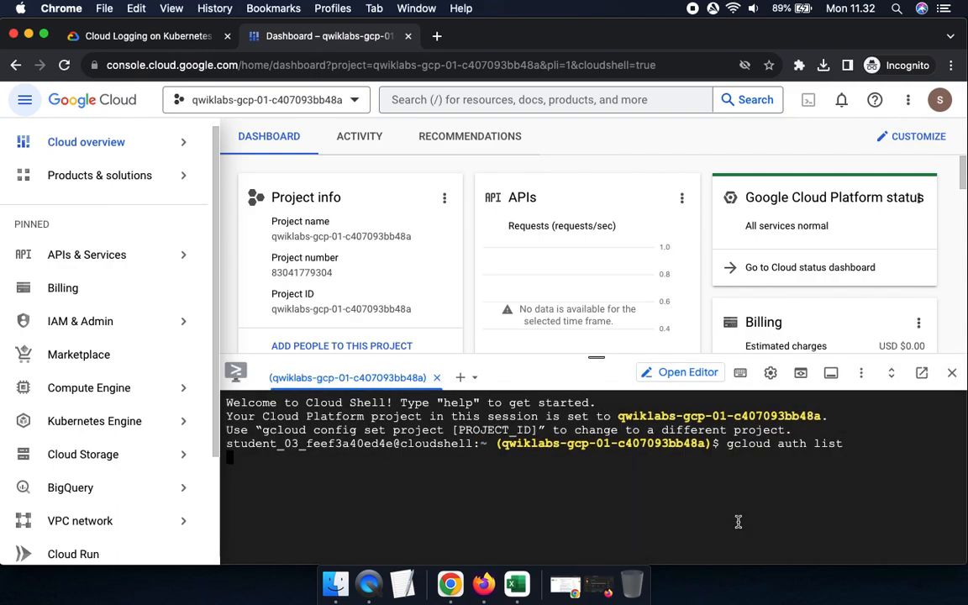
- Run the lab's "gcloud config list project" command in Cloud Shell to list the project ID
{"action": "left_click", "coordinate": [168, 38]}
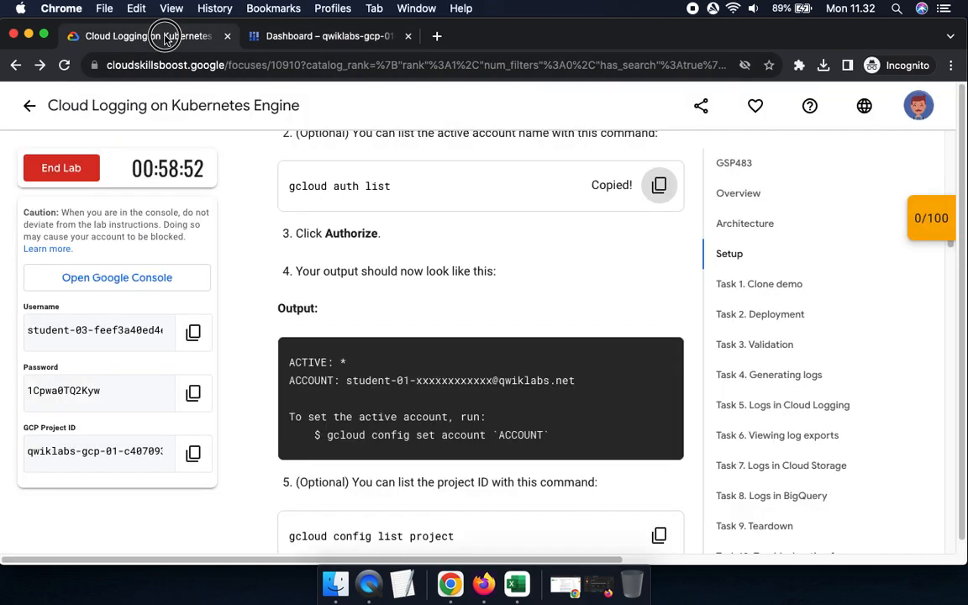
{"action": "scroll", "coordinate": [538, 294], "scroll_direction": "down", "scroll_amount": 5}
{"action": "scroll", "coordinate": [509, 299], "scroll_direction": "down", "scroll_amount": 2}
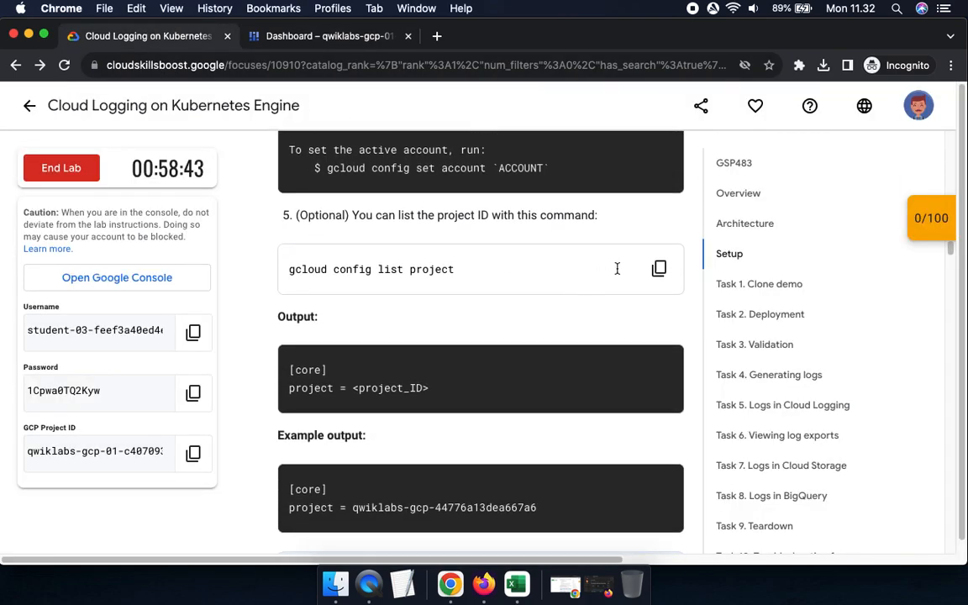
{"action": "left_click", "coordinate": [659, 268]}
{"action": "left_click", "coordinate": [365, 40]}
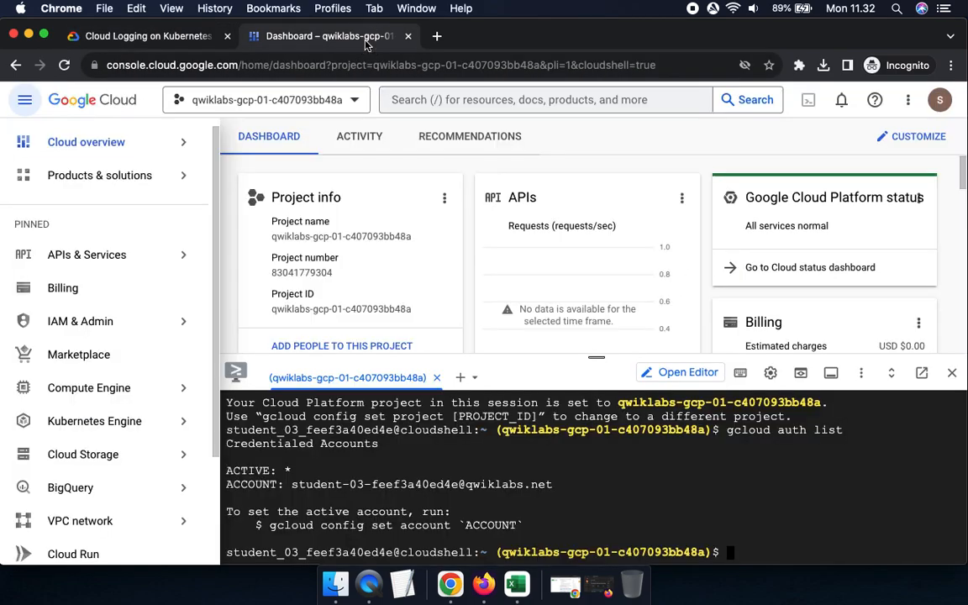
{"action": "key", "text": "super+v"}
{"action": "key", "text": "Return"}
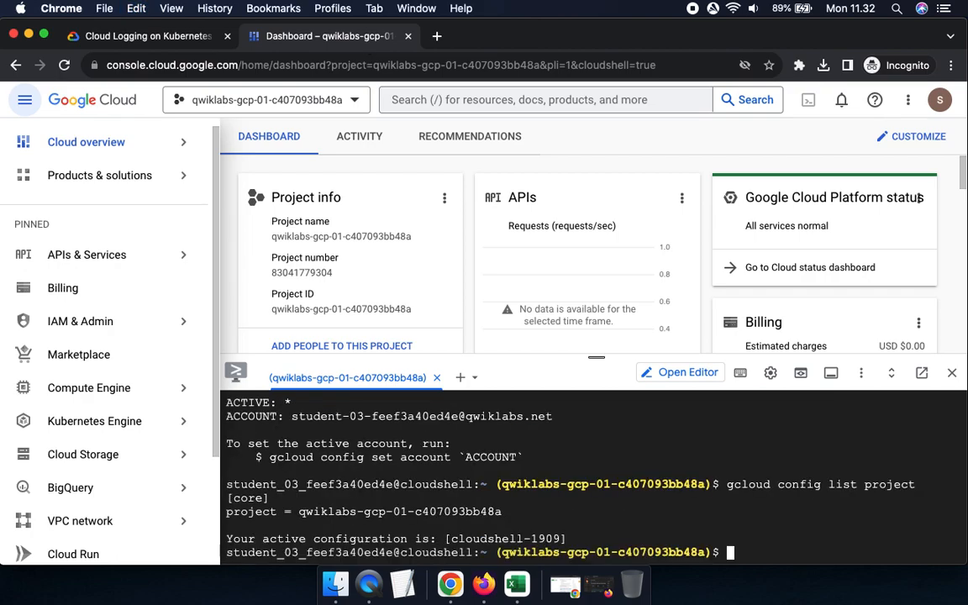
- Copy "gcloud config set project" from Task 1, open Cloud Shell in a new window and dismiss the new editor notice
{"action": "left_click", "coordinate": [132, 35]}
{"action": "scroll", "coordinate": [382, 292], "scroll_direction": "down", "scroll_amount": 5}
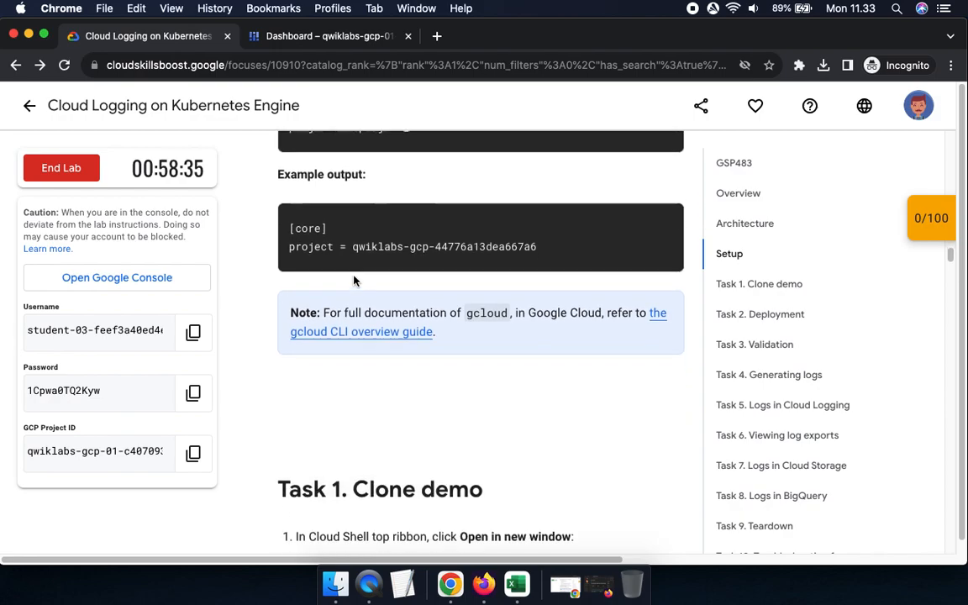
{"action": "scroll", "coordinate": [401, 329], "scroll_direction": "down", "scroll_amount": 5}
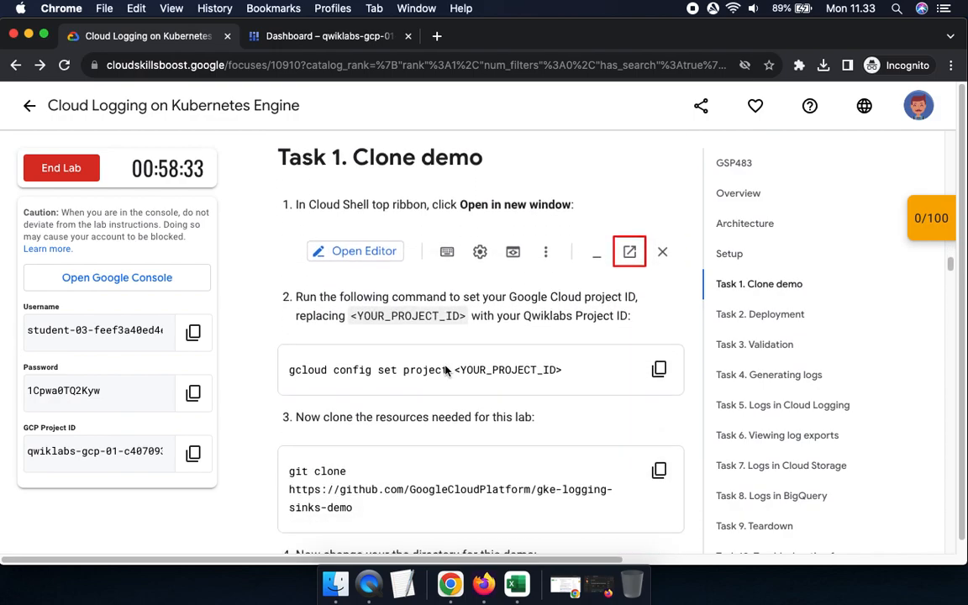
{"action": "left_click_drag", "start_coordinate": [460, 203], "coordinate": [589, 205]}
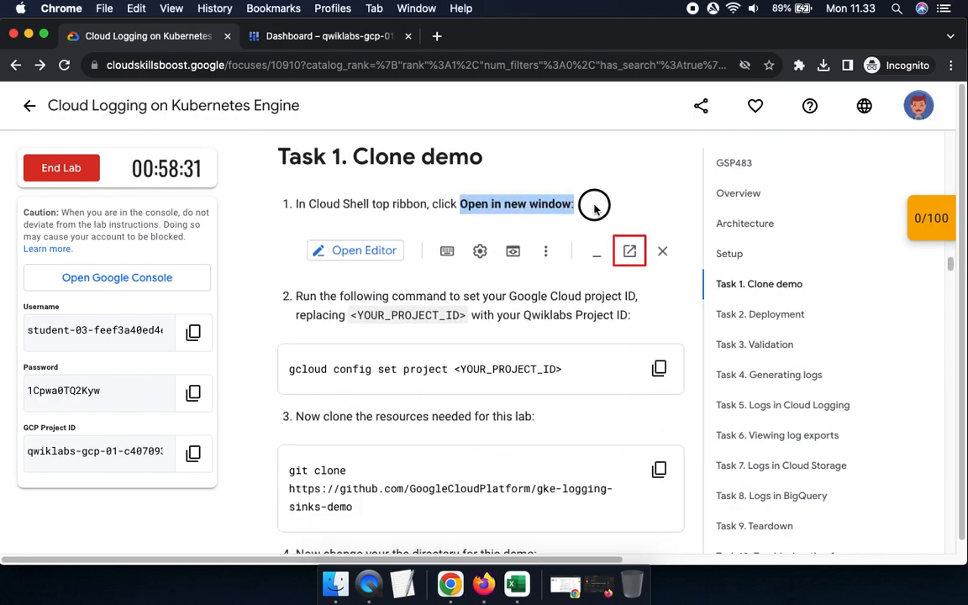
{"action": "scroll", "coordinate": [617, 246], "scroll_direction": "down", "scroll_amount": 1}
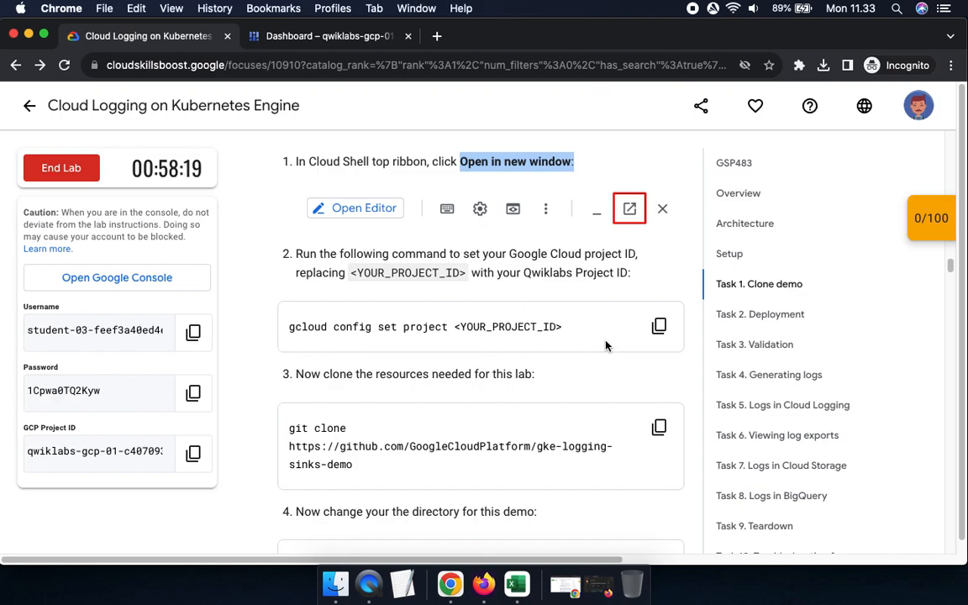
{"action": "left_click_drag", "start_coordinate": [288, 328], "coordinate": [454, 329]}
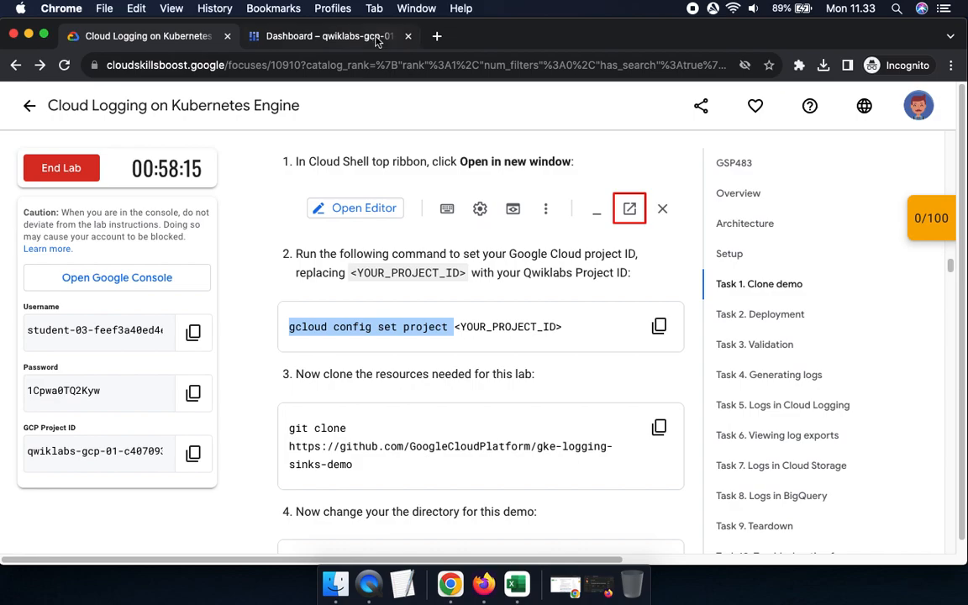
{"action": "left_click", "coordinate": [336, 36]}
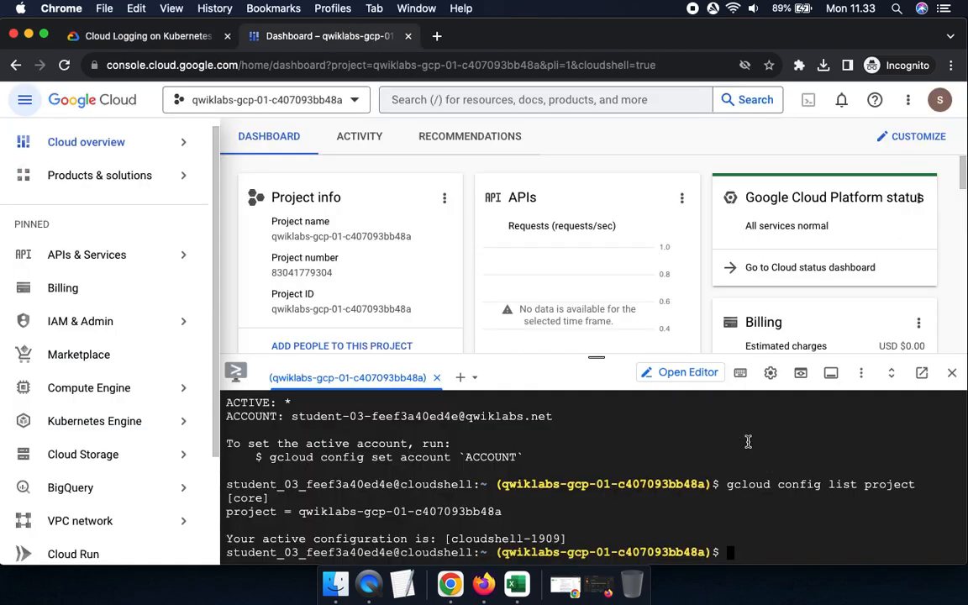
{"action": "left_click", "coordinate": [922, 372]}
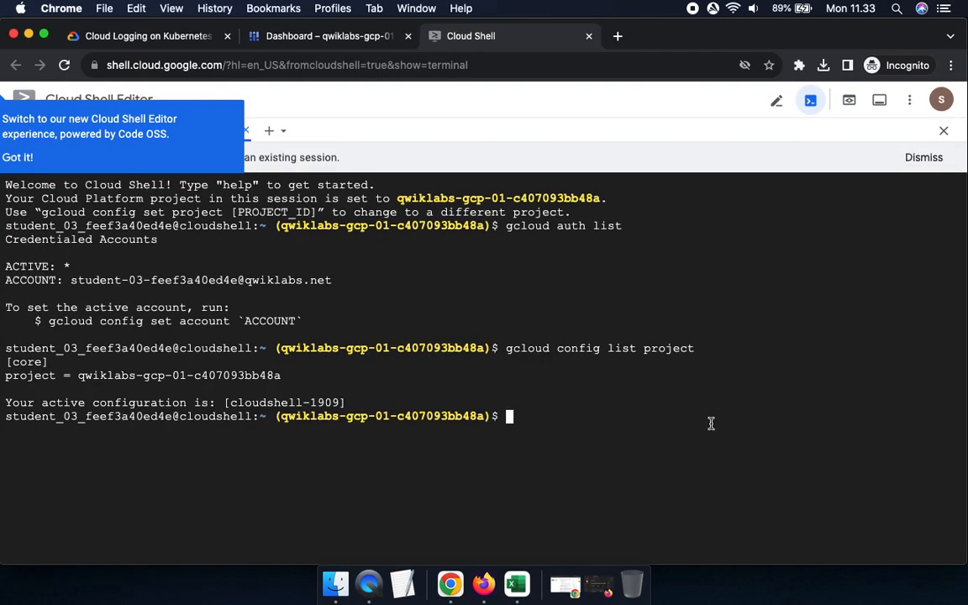
{"action": "left_click", "coordinate": [17, 157]}
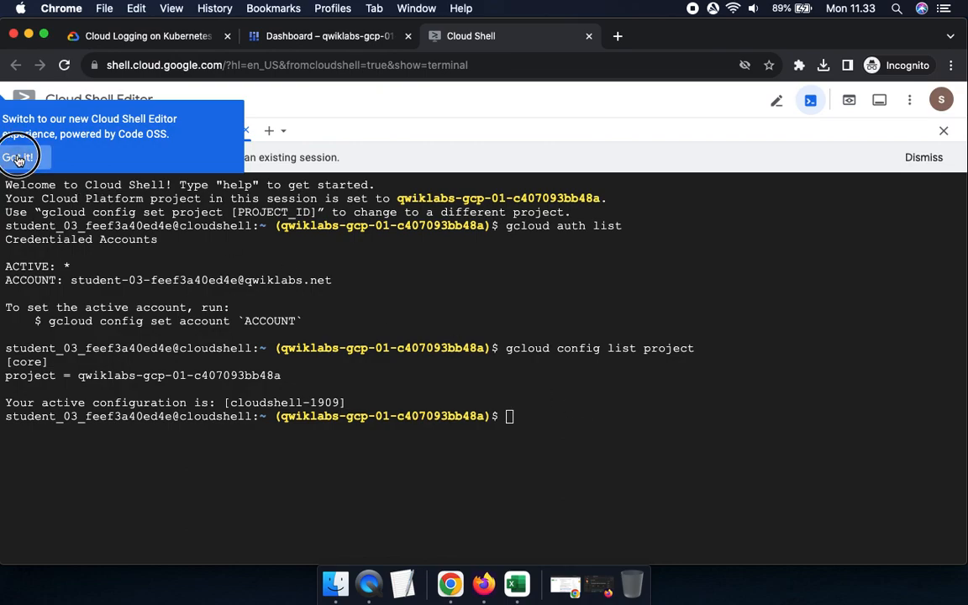
- Run "gcloud config set project" in the new Cloud Shell window with the GCP Project ID copied from the lab page
{"action": "key", "text": "super+v"}
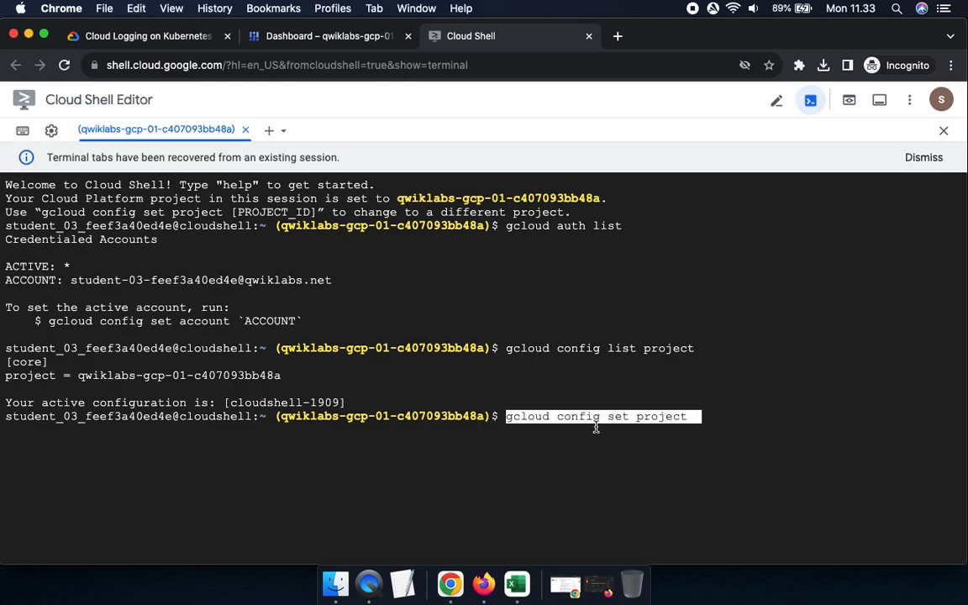
{"action": "left_click", "coordinate": [135, 36]}
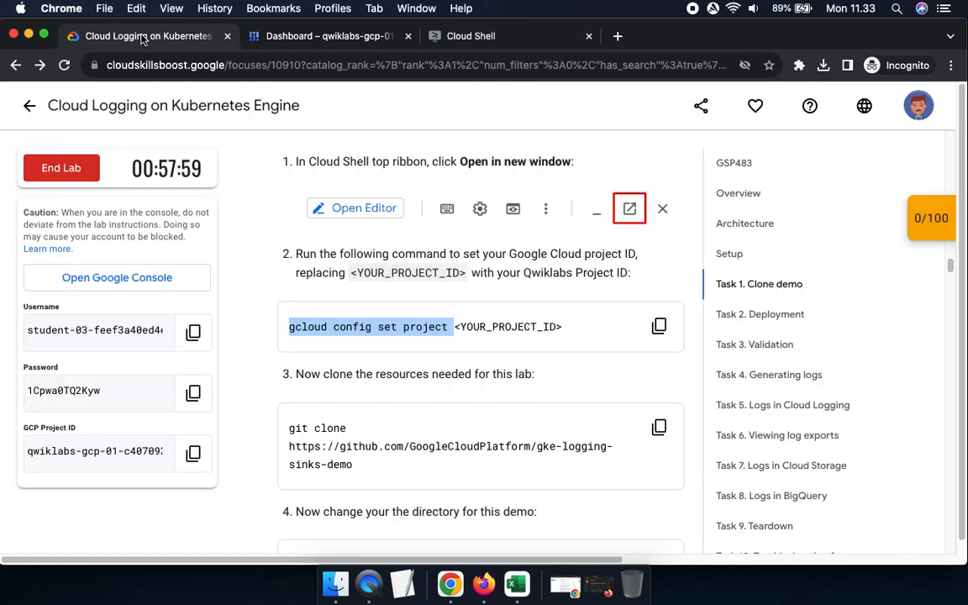
{"action": "left_click", "coordinate": [185, 454]}
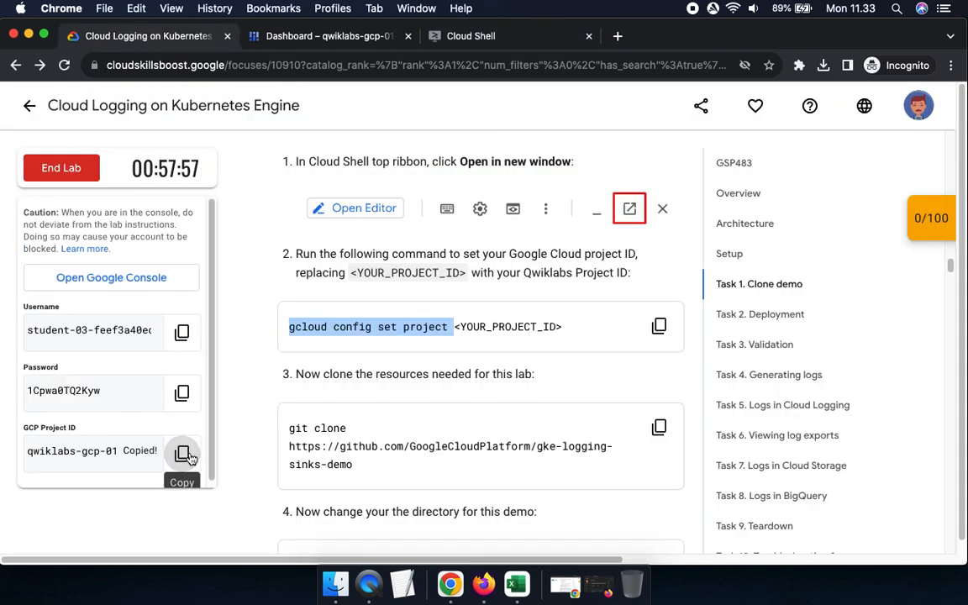
{"action": "left_click", "coordinate": [469, 38]}
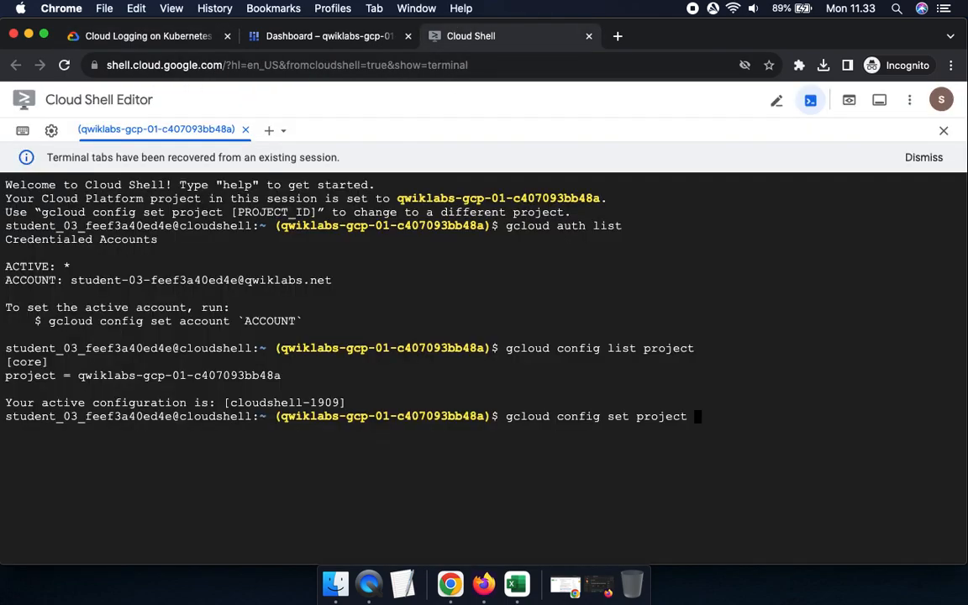
{"action": "key", "text": "super+v"}
{"action": "key", "text": "Return"}
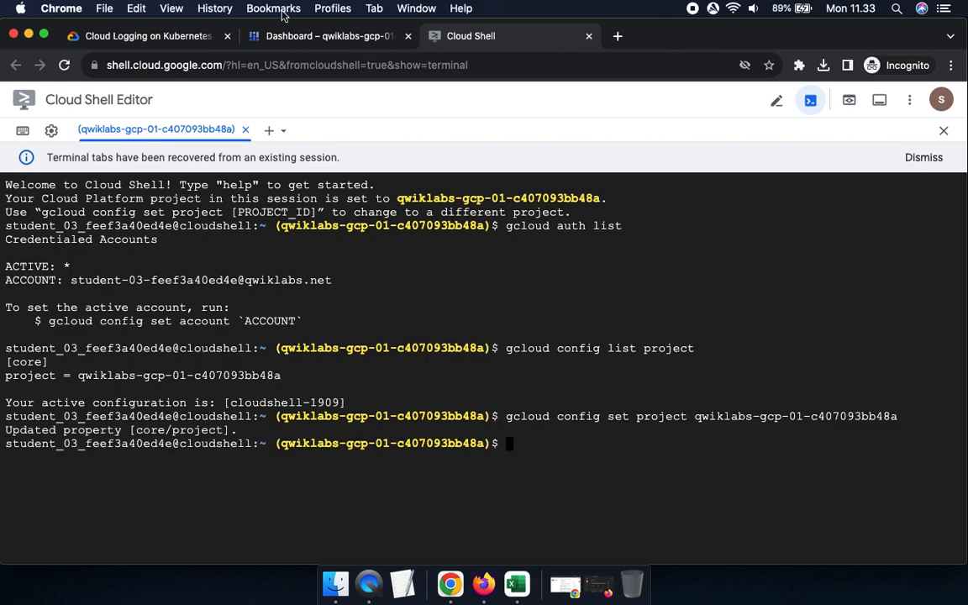
{"action": "left_click", "coordinate": [187, 38]}
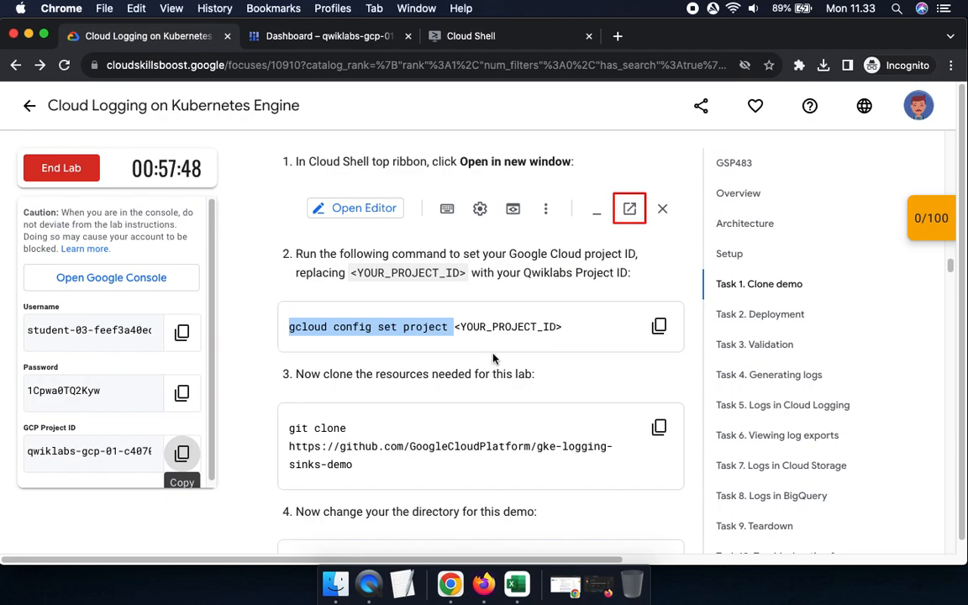
{"action": "scroll", "coordinate": [493, 359], "scroll_direction": "down", "scroll_amount": 5}
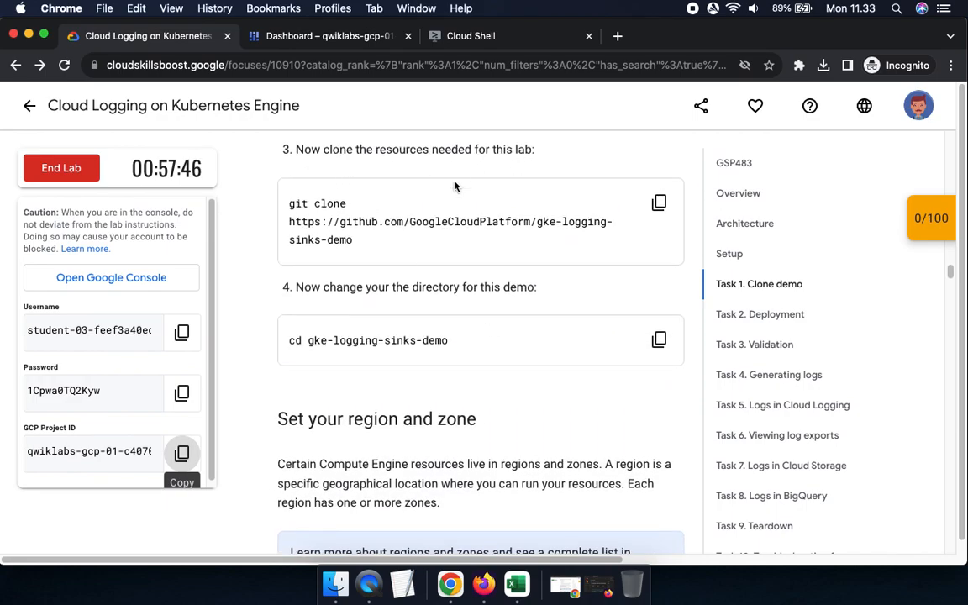
{"action": "left_click", "coordinate": [659, 203]}
{"action": "left_click", "coordinate": [505, 37]}
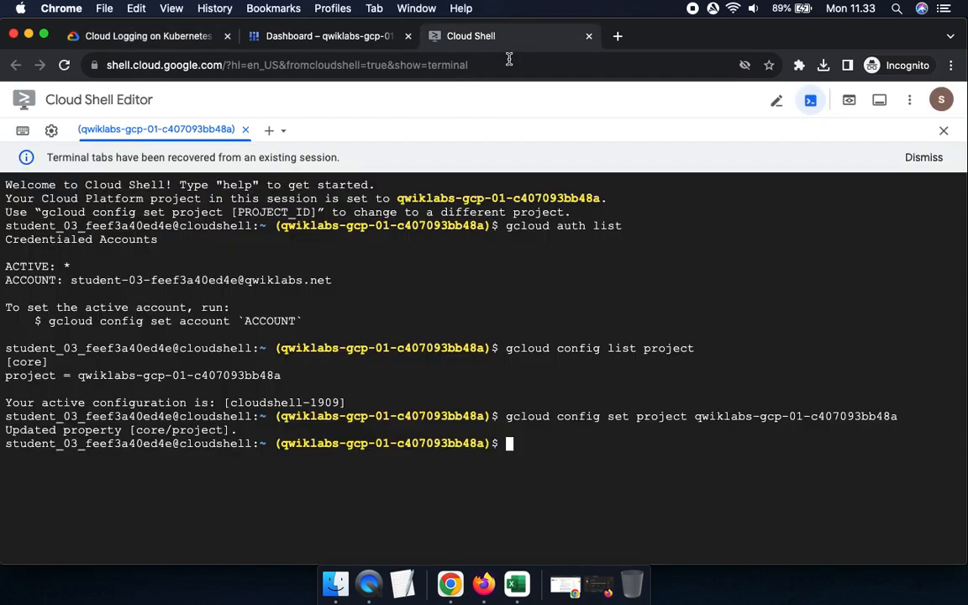
{"action": "key", "text": "super+v"}
{"action": "key", "text": "Return"}
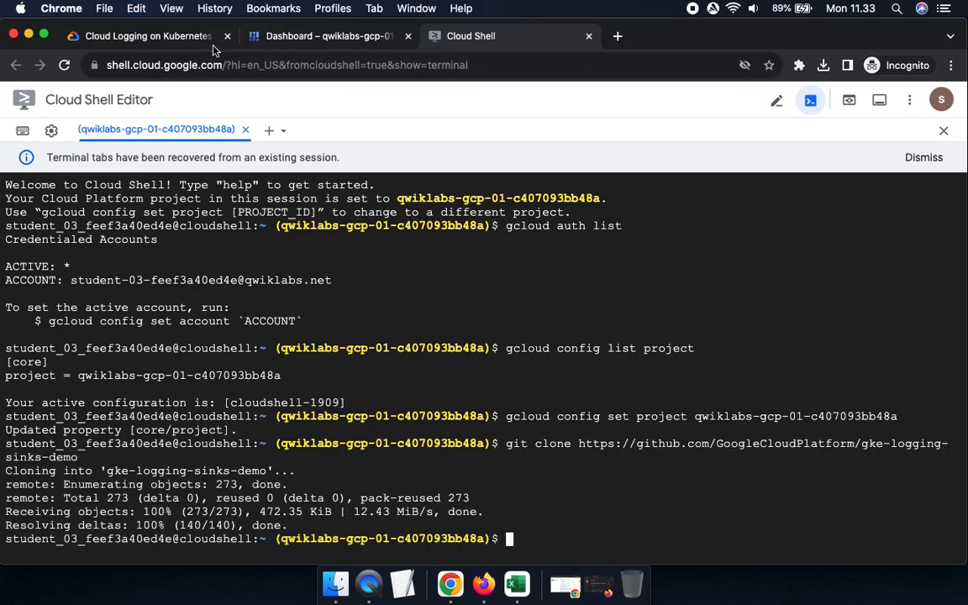
- Change the Cloud Shell working directory to gke-logging-sinks-demo using the lab's cd command
{"action": "left_click", "coordinate": [139, 36]}
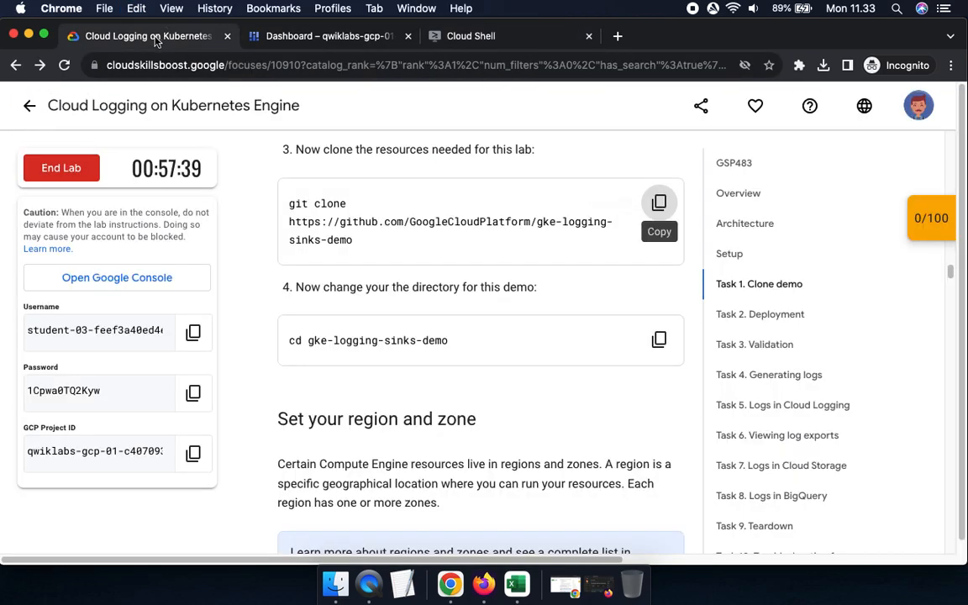
{"action": "left_click", "coordinate": [659, 340]}
{"action": "left_click", "coordinate": [477, 37]}
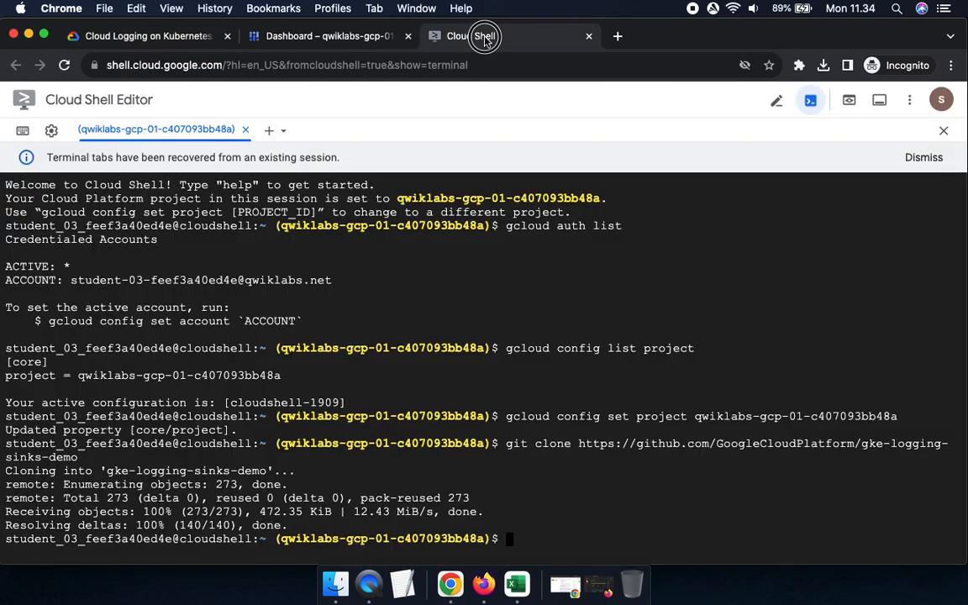
{"action": "key", "text": "super+v"}
{"action": "key", "text": "Return"}
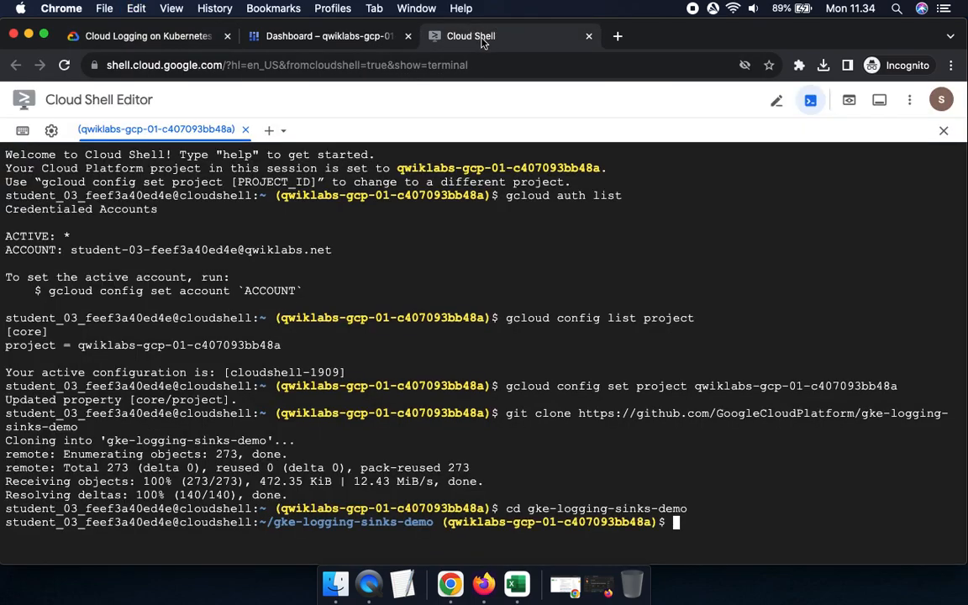
- Set the compute region to us-central1 and the compute zone to us-central1-a with the lab's gcloud config commands
{"action": "left_click", "coordinate": [166, 39]}
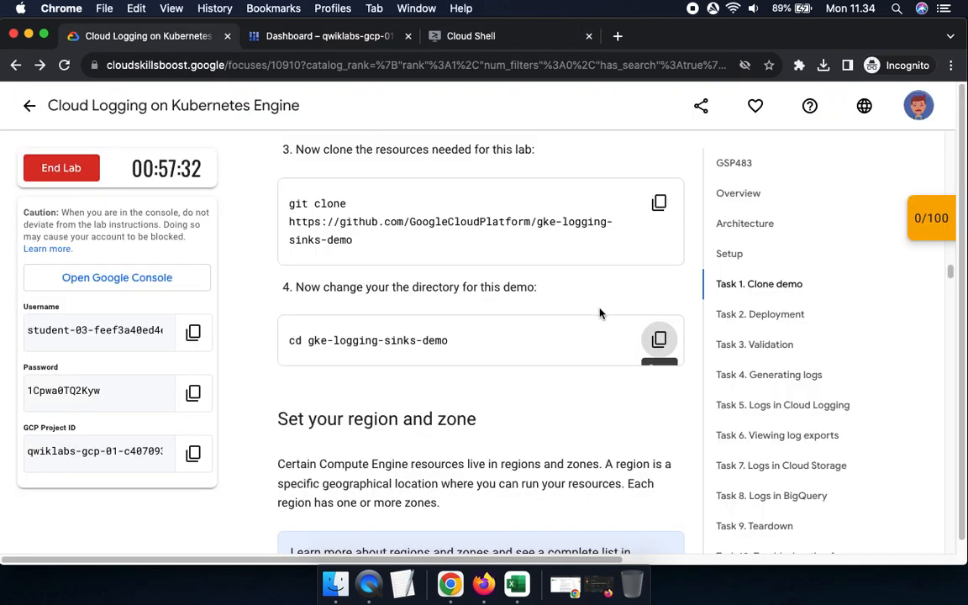
{"action": "scroll", "coordinate": [598, 314], "scroll_direction": "down", "scroll_amount": 3}
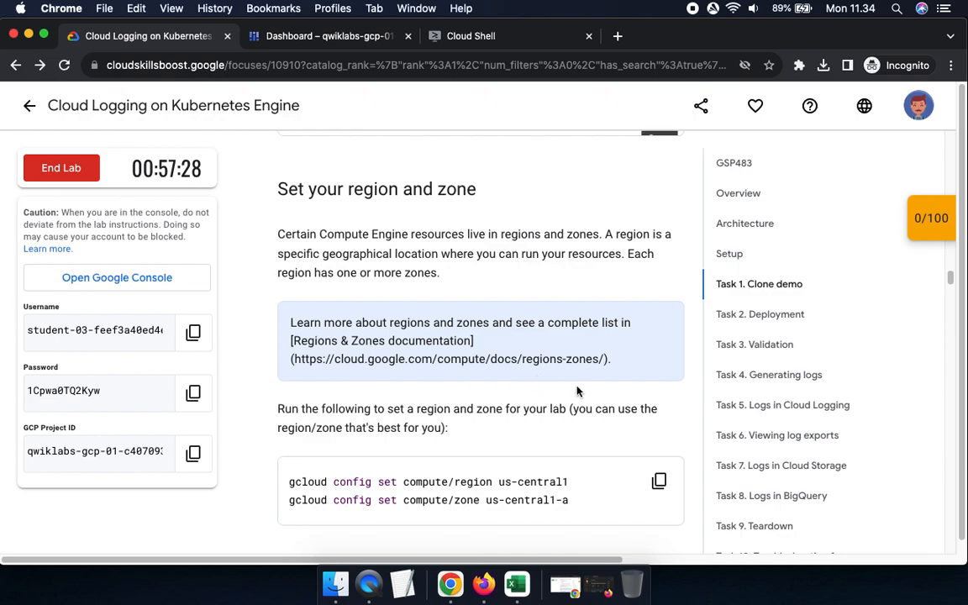
{"action": "scroll", "coordinate": [551, 454], "scroll_direction": "down", "scroll_amount": 5}
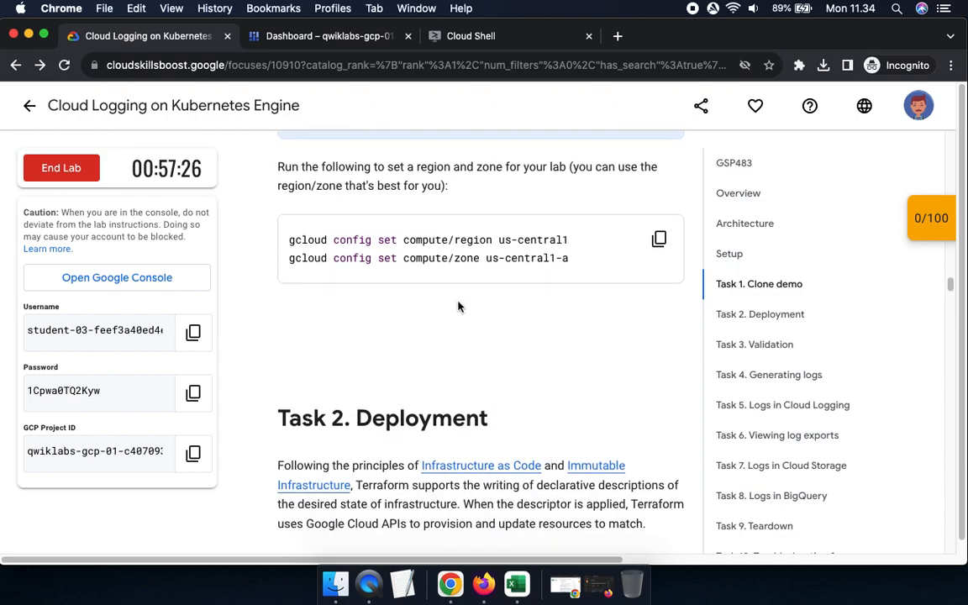
{"action": "left_click", "coordinate": [659, 240]}
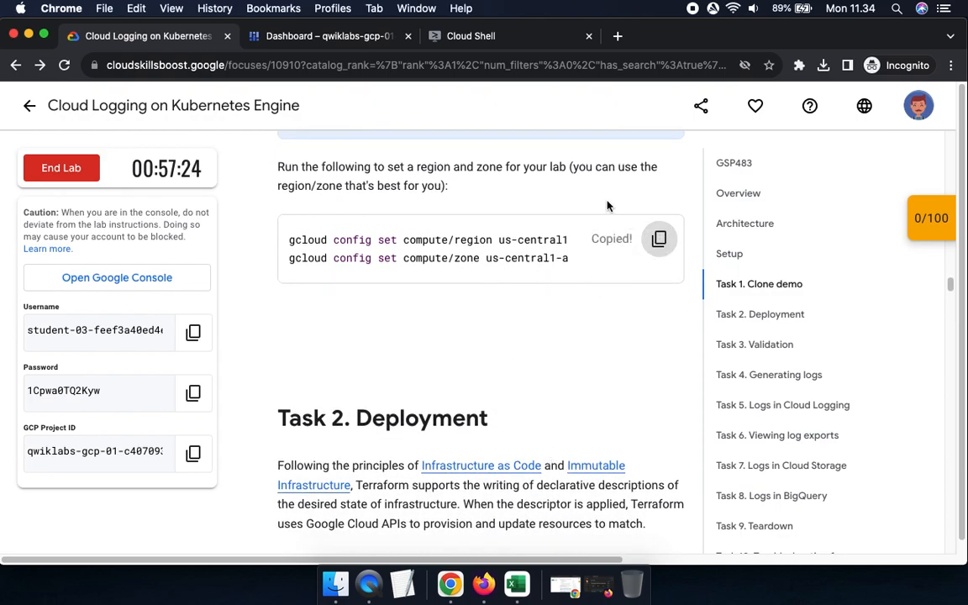
{"action": "left_click", "coordinate": [490, 37]}
{"action": "key", "text": "super+v"}
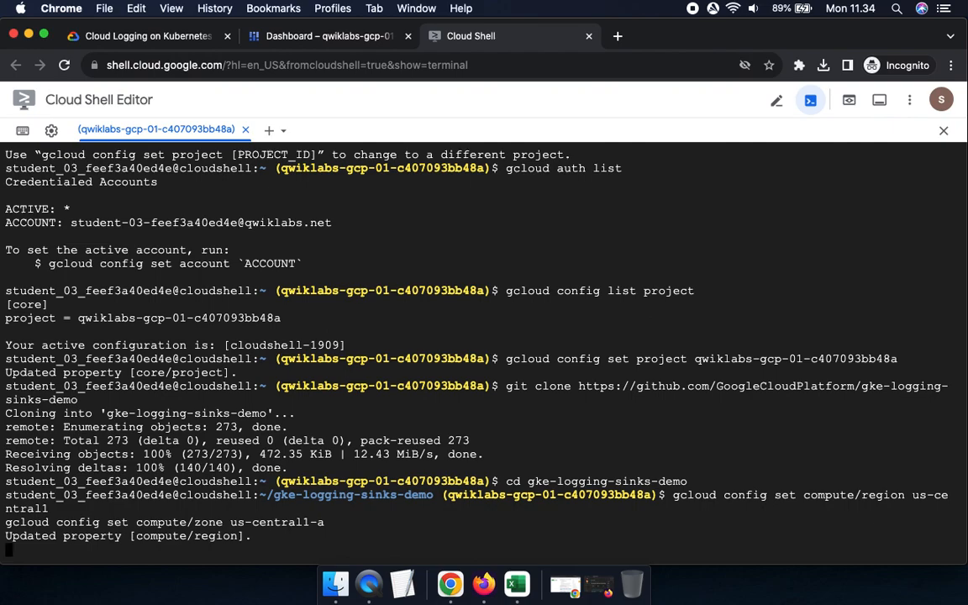
- Read the lab's Task 2 Deployment section through the instructions for opening provider.tf in Cloud Shell Editor
{"action": "left_click", "coordinate": [165, 35]}
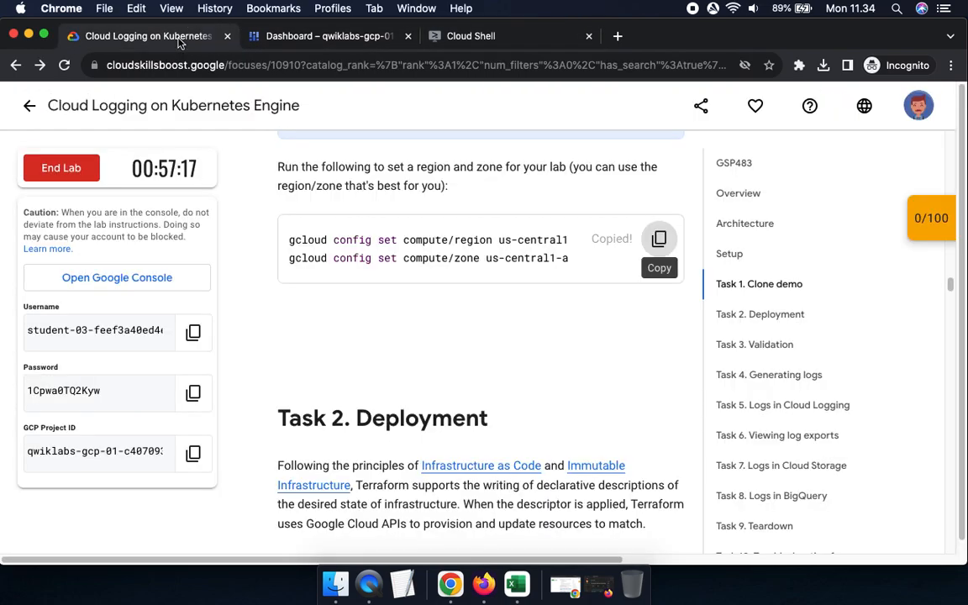
{"action": "scroll", "coordinate": [554, 311], "scroll_direction": "down", "scroll_amount": 2}
{"action": "scroll", "coordinate": [542, 304], "scroll_direction": "down", "scroll_amount": 1}
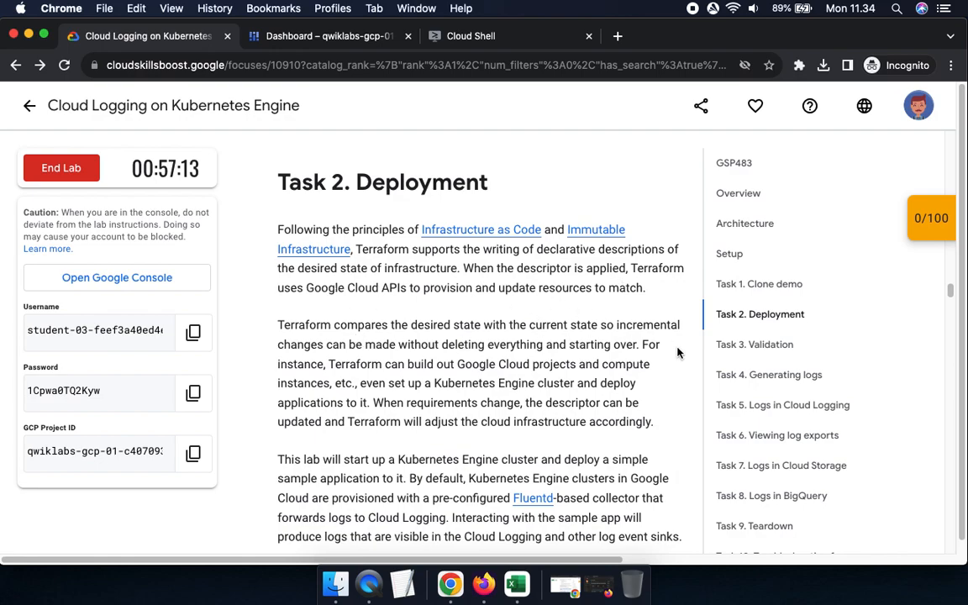
{"action": "scroll", "coordinate": [593, 418], "scroll_direction": "down", "scroll_amount": 5}
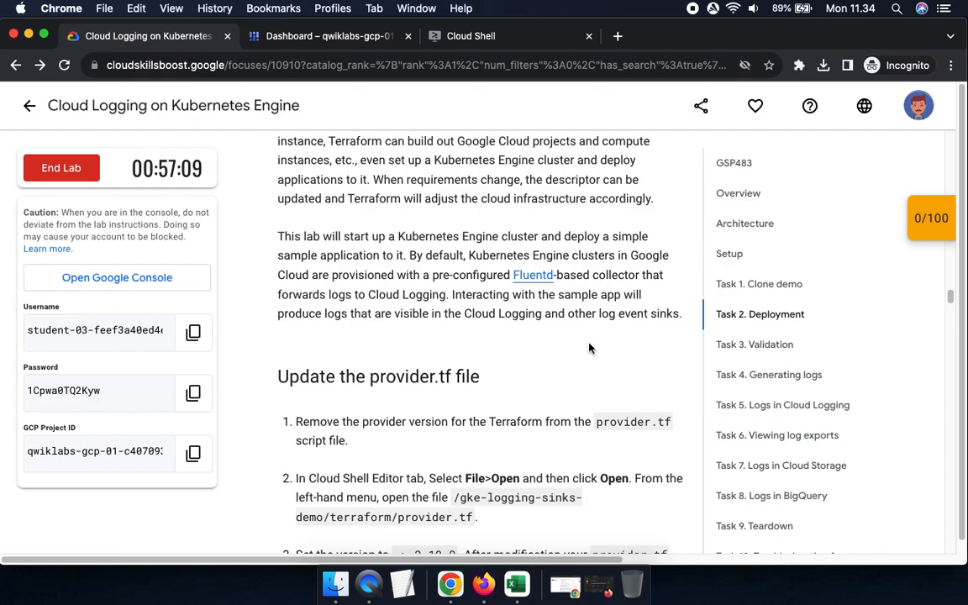
{"action": "scroll", "coordinate": [589, 348], "scroll_direction": "down", "scroll_amount": 5}
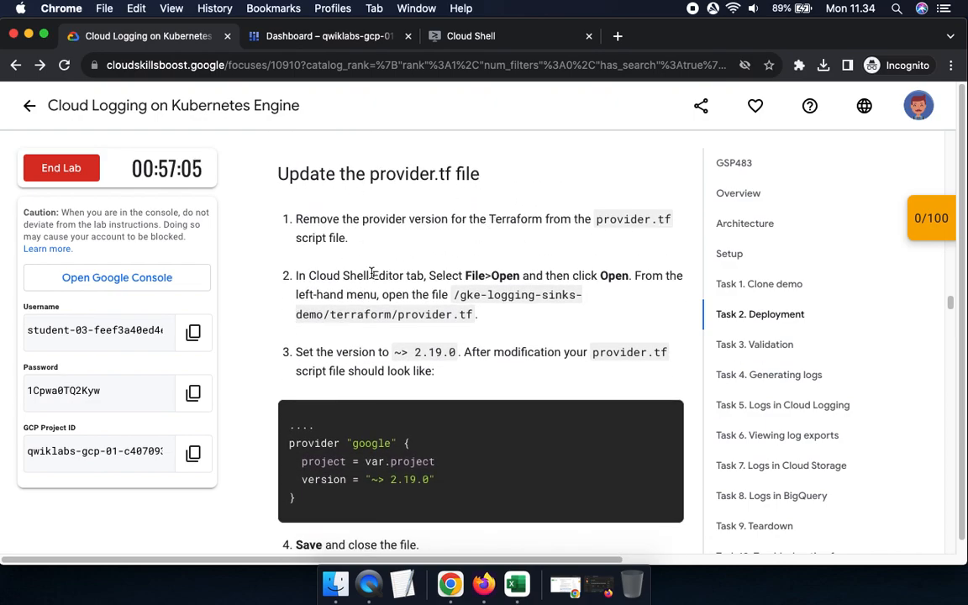
{"action": "left_click_drag", "start_coordinate": [461, 275], "coordinate": [547, 274]}
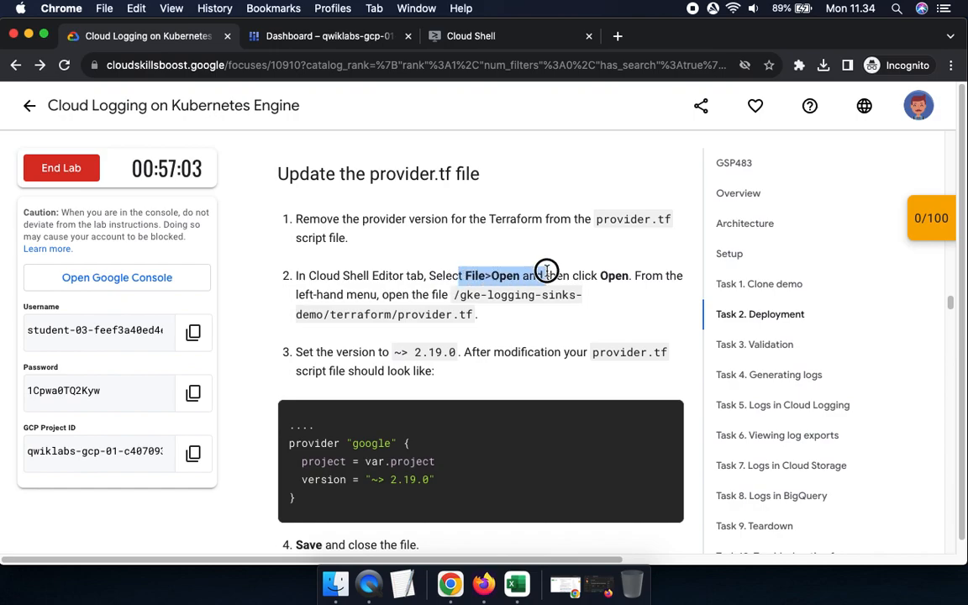
{"action": "left_click_drag", "start_coordinate": [343, 276], "coordinate": [433, 276]}
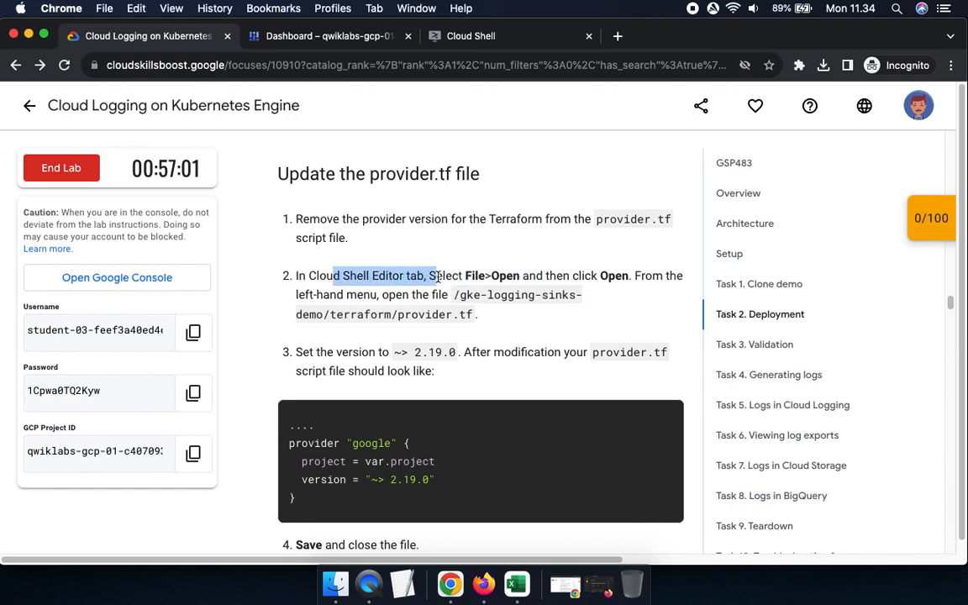
- Open the Cloud Shell code editor in a new window and show its file explorer
{"action": "left_click", "coordinate": [508, 39]}
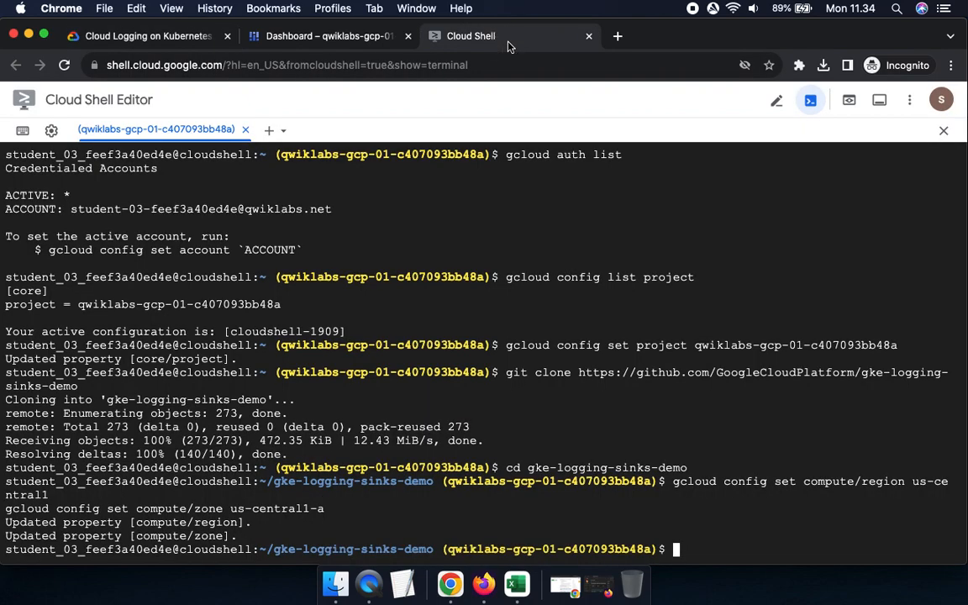
{"action": "left_click", "coordinate": [775, 101]}
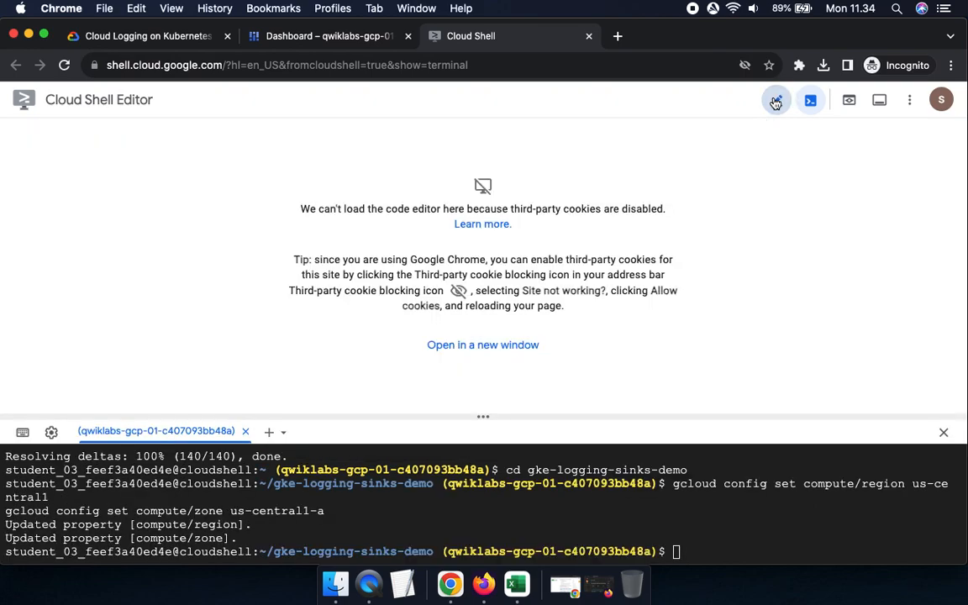
{"action": "left_click", "coordinate": [519, 347]}
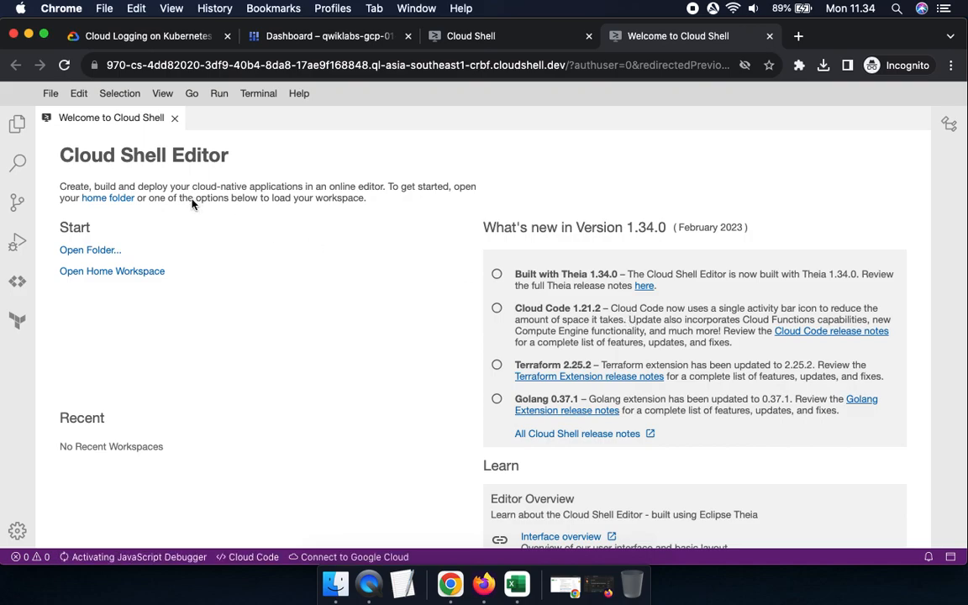
{"action": "left_click", "coordinate": [17, 125]}
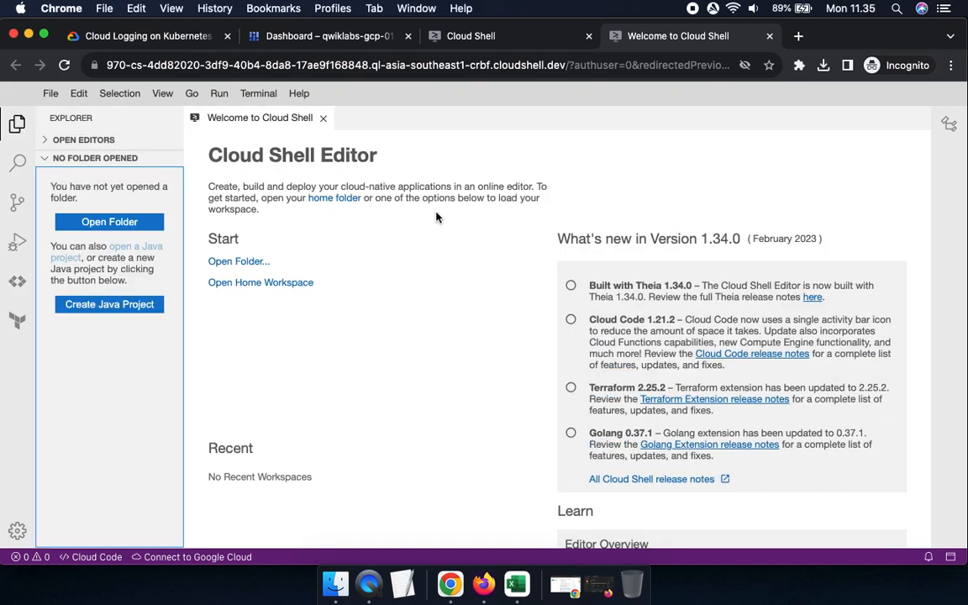
- Open the student home folder as the editor's workspace, following the lab's instructions for updating provider.tf
{"action": "left_click", "coordinate": [151, 38]}
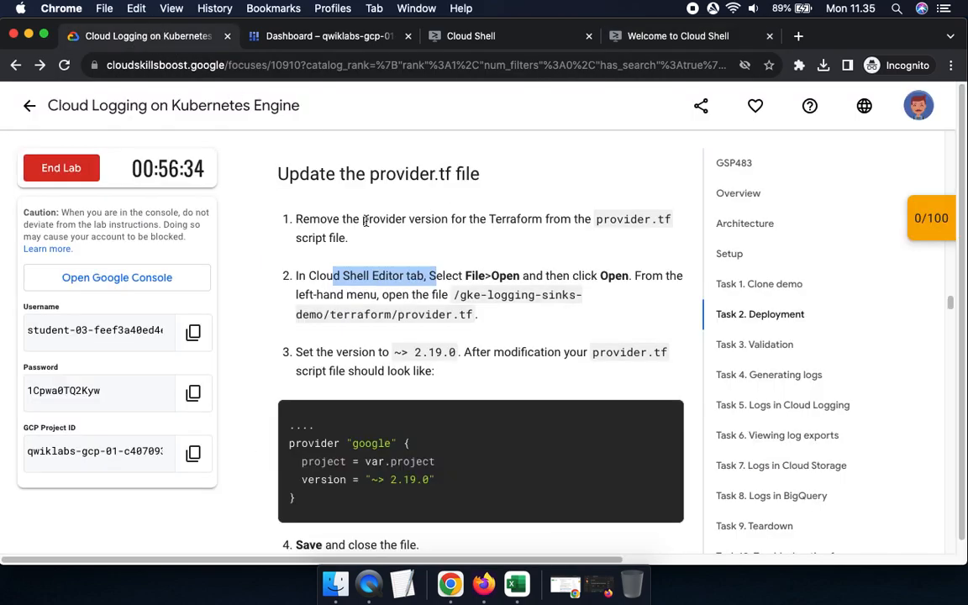
{"action": "left_click", "coordinate": [523, 275]}
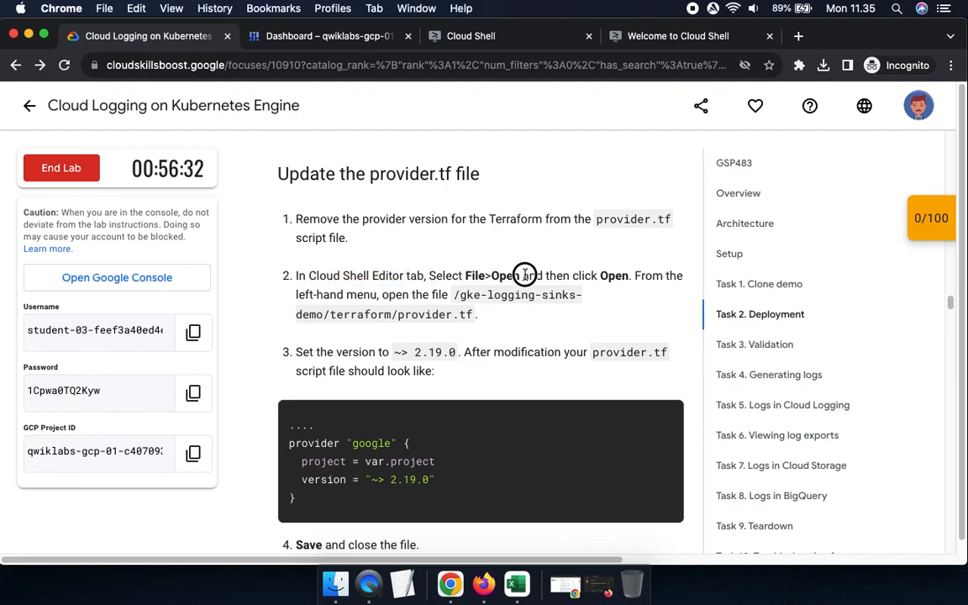
{"action": "left_click_drag", "start_coordinate": [592, 276], "coordinate": [632, 279]}
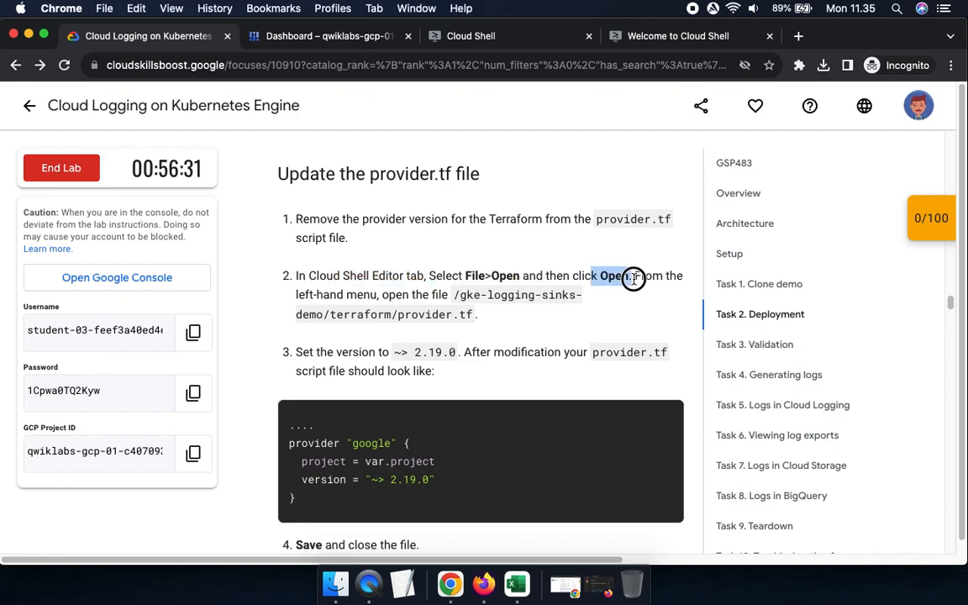
{"action": "left_click", "coordinate": [668, 40]}
{"action": "left_click", "coordinate": [48, 95]}
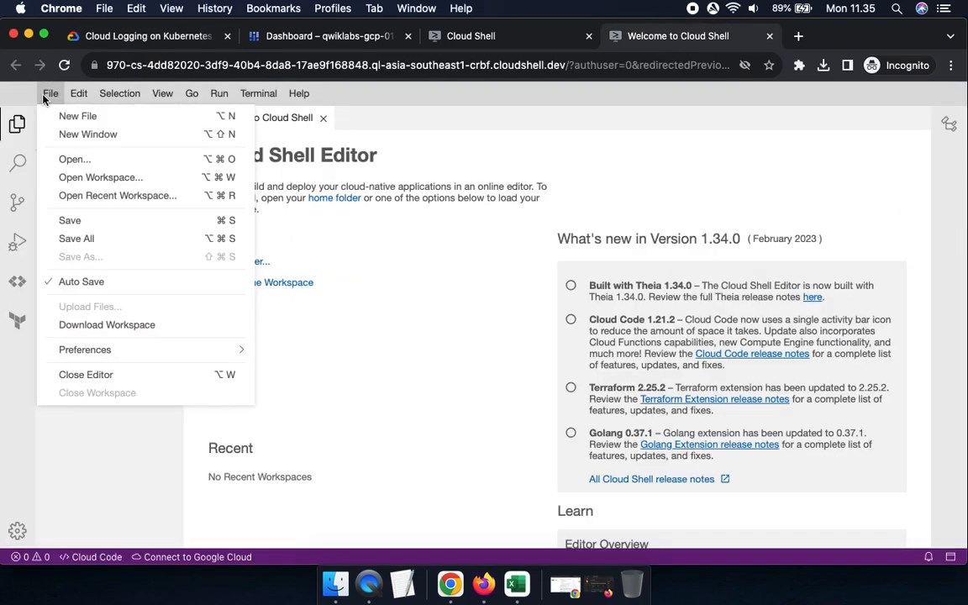
{"action": "left_click", "coordinate": [71, 157]}
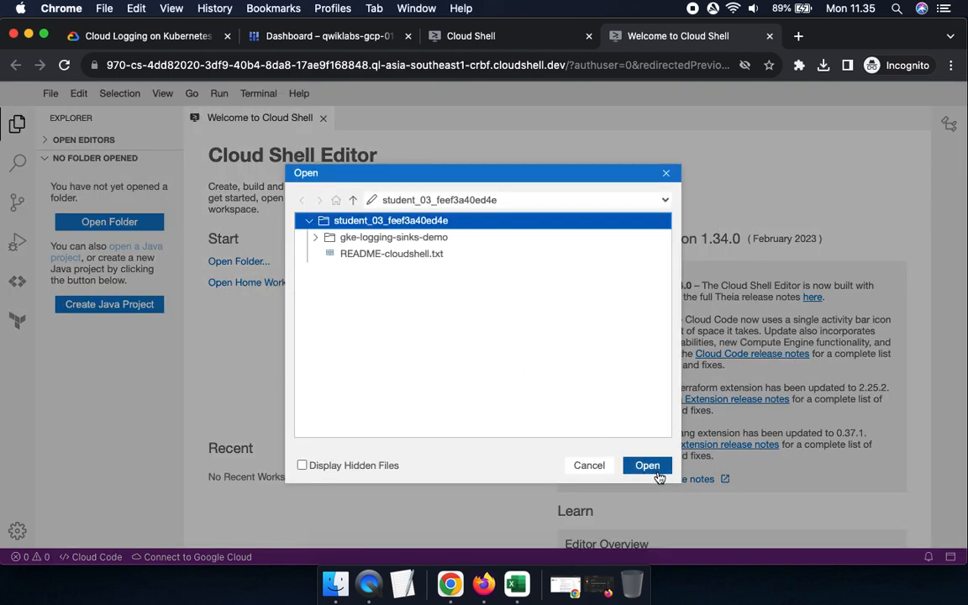
{"action": "key", "text": "Return"}
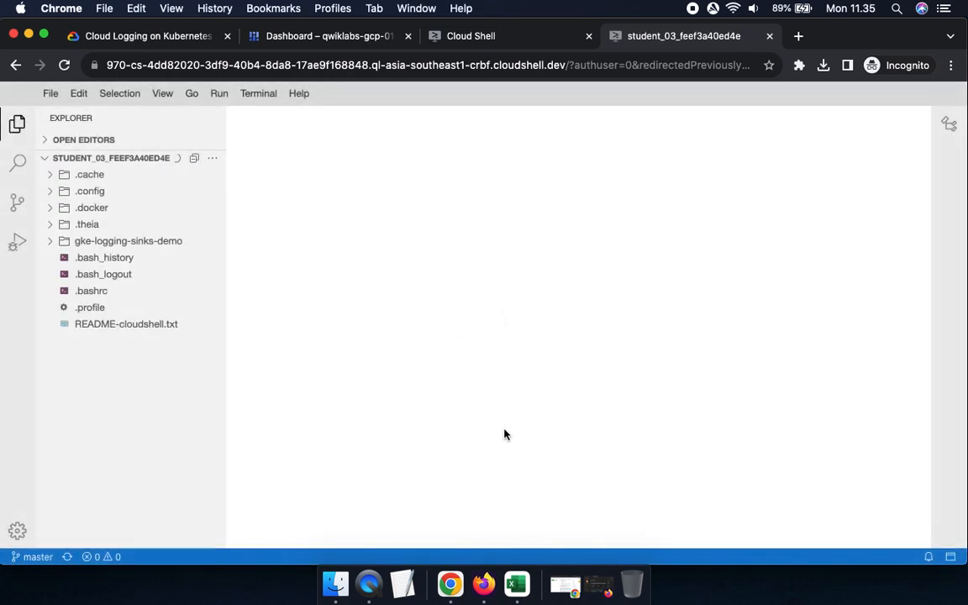
- Open gke-logging-sinks-demo/terraform/provider.tf in the editor, following the file path given on the lab page
{"action": "left_click", "coordinate": [118, 36]}
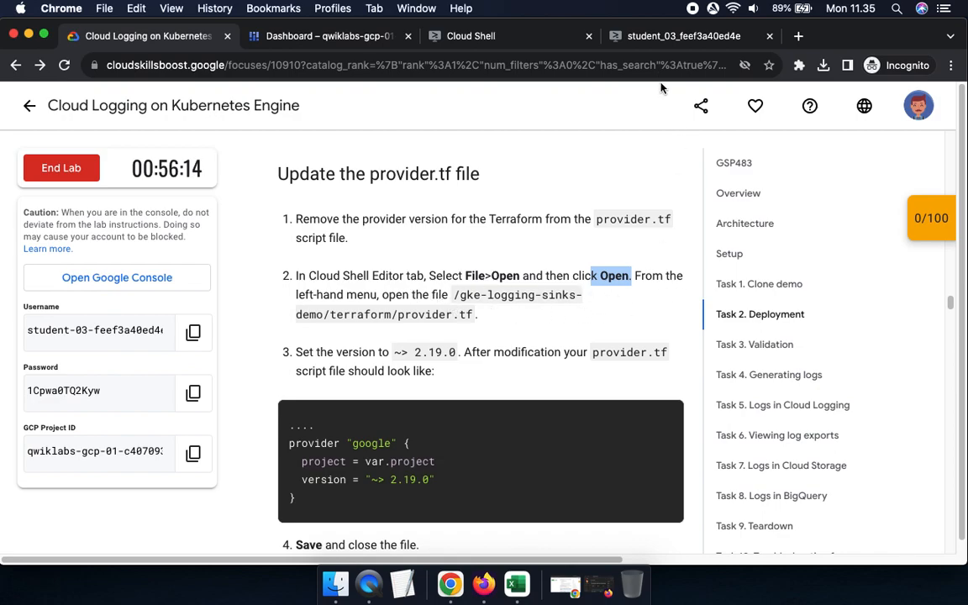
{"action": "left_click", "coordinate": [672, 35]}
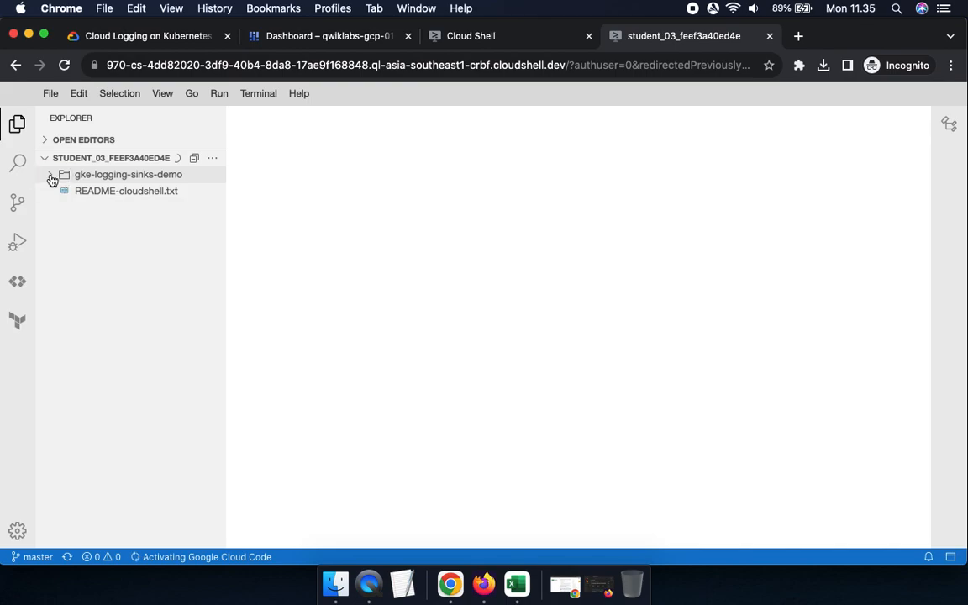
{"action": "left_click", "coordinate": [51, 178]}
{"action": "left_click", "coordinate": [105, 39]}
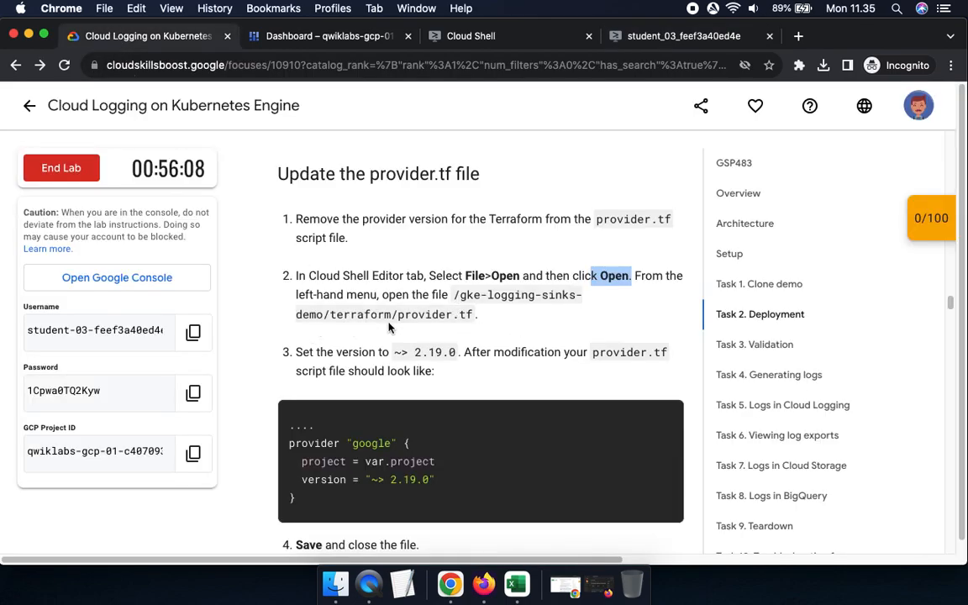
{"action": "left_click", "coordinate": [689, 35]}
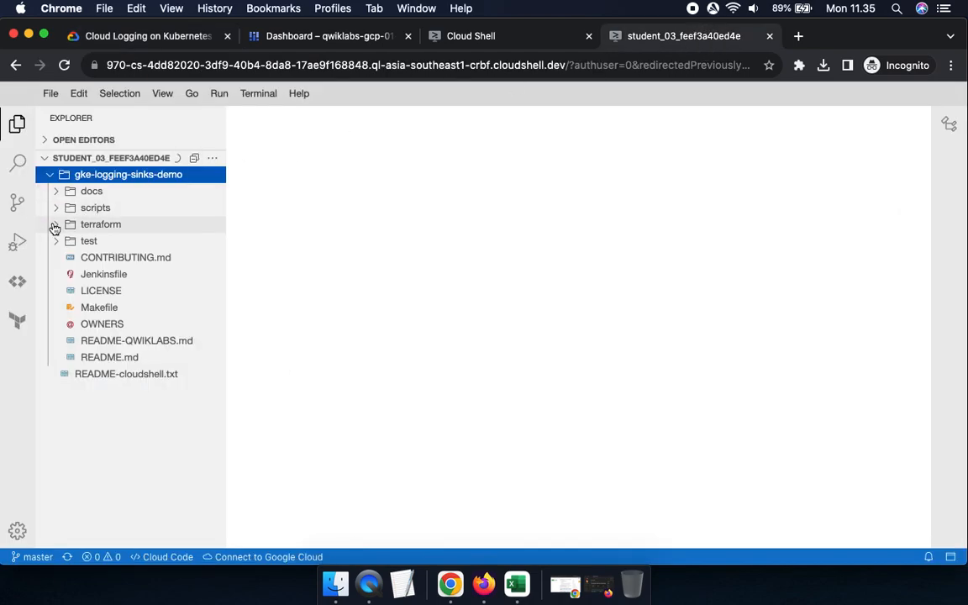
{"action": "left_click", "coordinate": [54, 227]}
{"action": "left_click", "coordinate": [106, 262]}
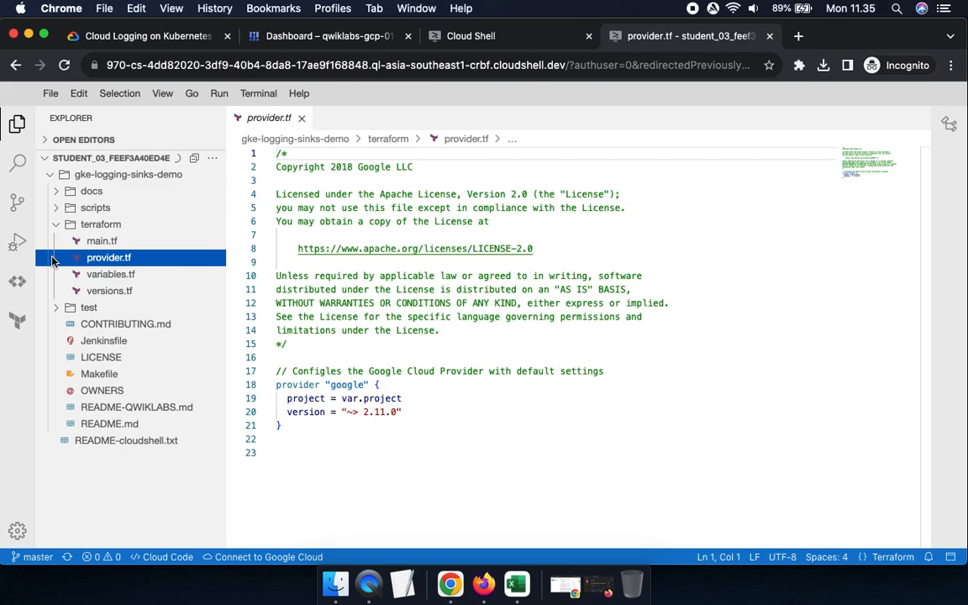
- Set the google provider version in provider.tf to "~> 2.19.0" as the lab instructs, and save the file
{"action": "left_click", "coordinate": [138, 36]}
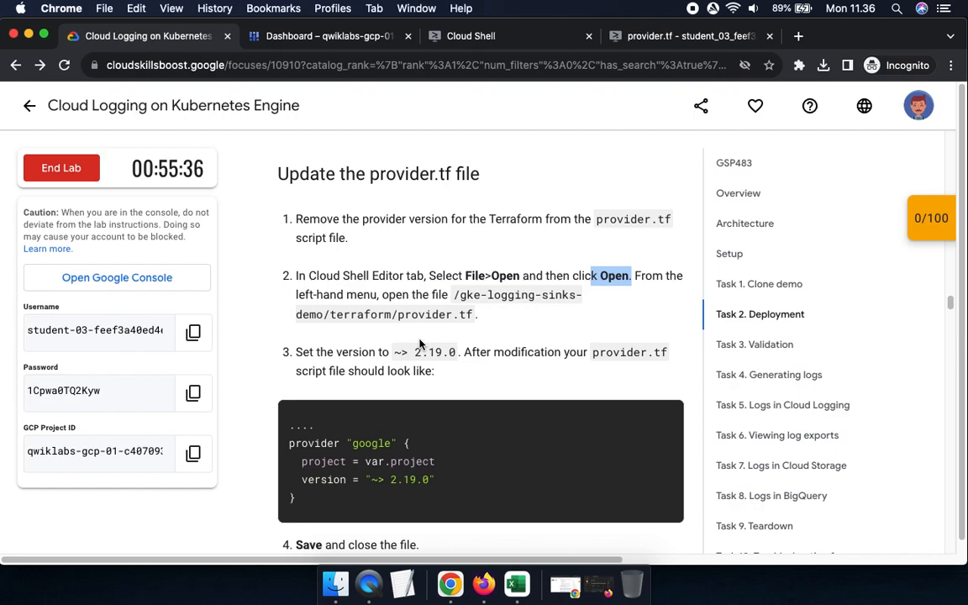
{"action": "scroll", "coordinate": [382, 303], "scroll_direction": "down", "scroll_amount": 2}
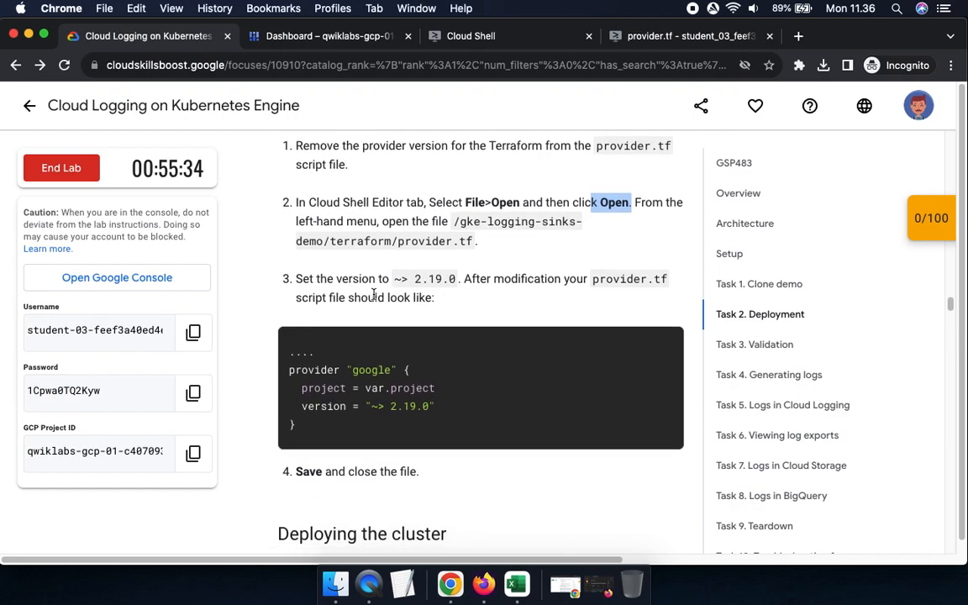
{"action": "left_click_drag", "start_coordinate": [415, 279], "coordinate": [462, 279]}
{"action": "scroll", "coordinate": [528, 306], "scroll_direction": "down", "scroll_amount": 5}
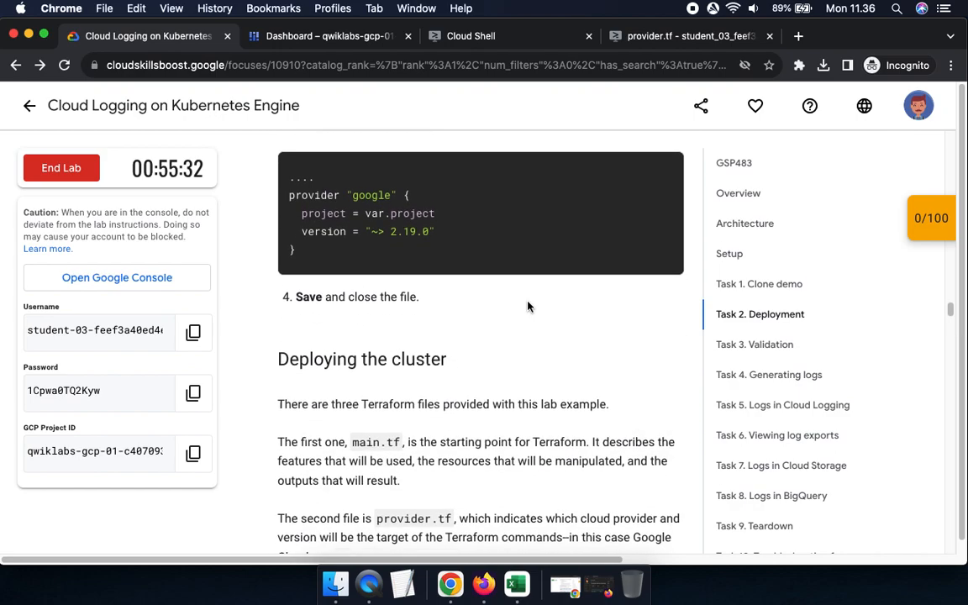
{"action": "scroll", "coordinate": [528, 306], "scroll_direction": "up", "scroll_amount": 1}
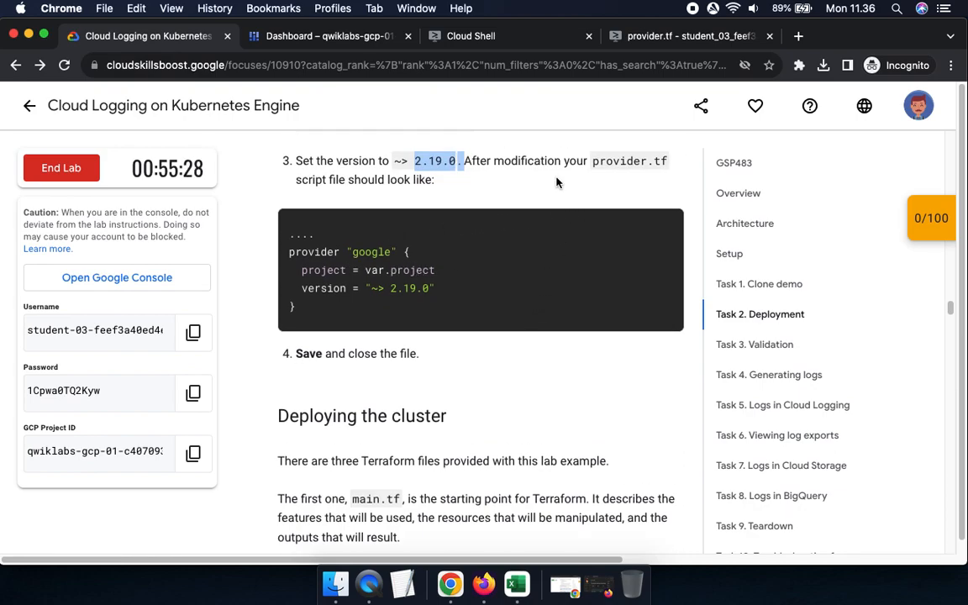
{"action": "left_click", "coordinate": [600, 35]}
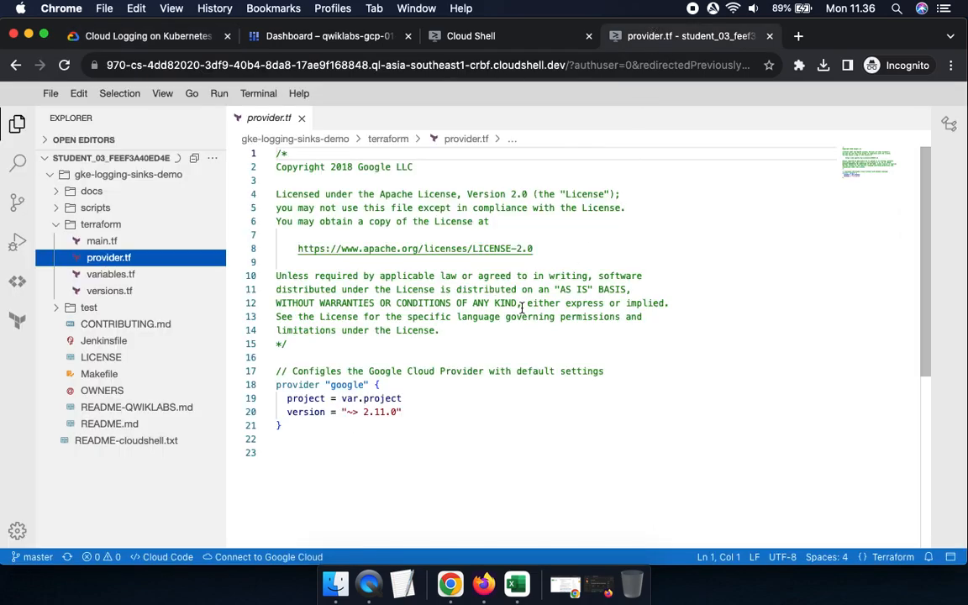
{"action": "left_click", "coordinate": [385, 412]}
{"action": "key", "text": "BackSpace"}
{"action": "type", "text": "9"}
{"action": "key", "text": "super+s"}
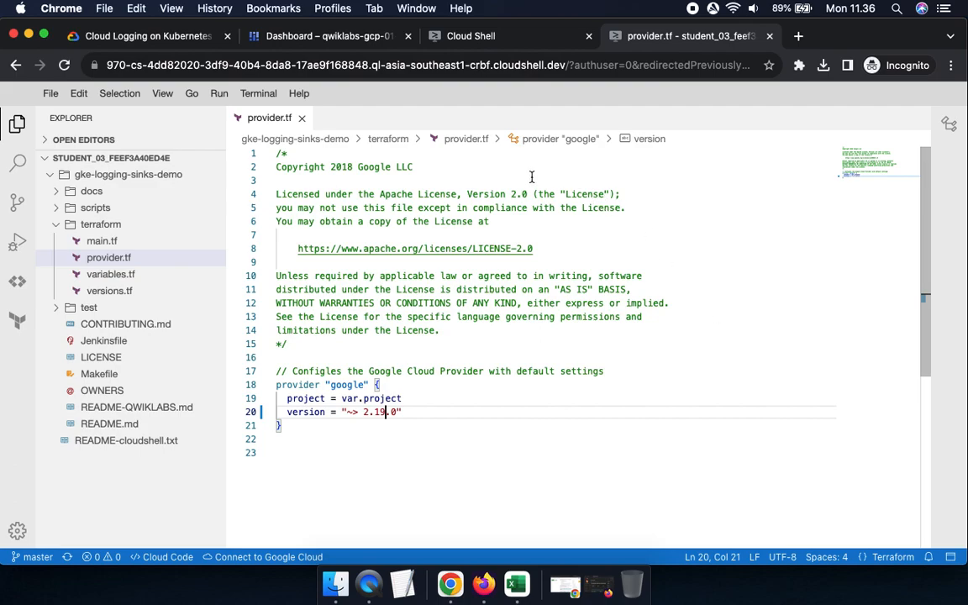
{"action": "left_click", "coordinate": [50, 94]}
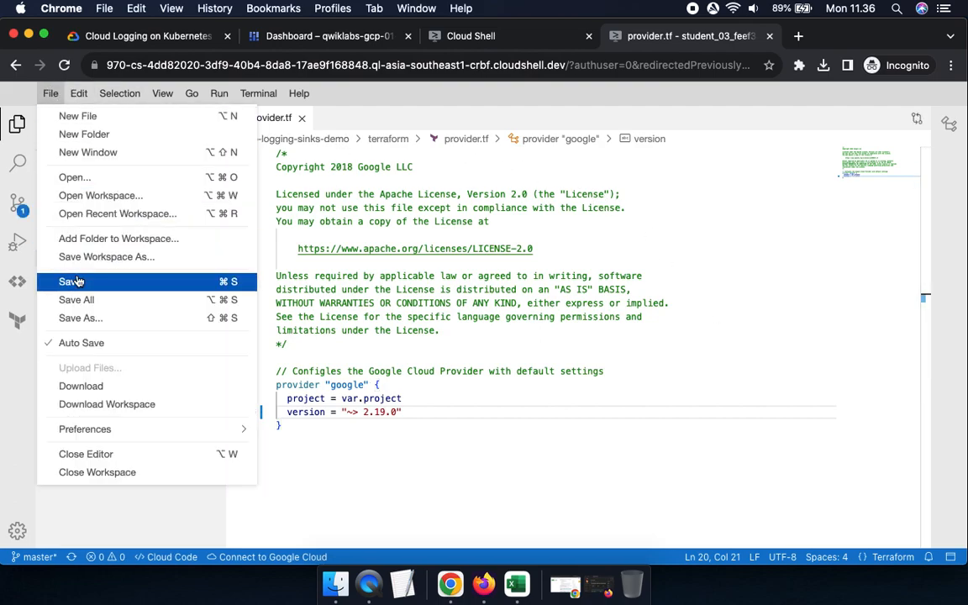
{"action": "left_click", "coordinate": [71, 281]}
- Check the lab's save-and-close instruction and close provider.tf in the editor
{"action": "left_click", "coordinate": [130, 36]}
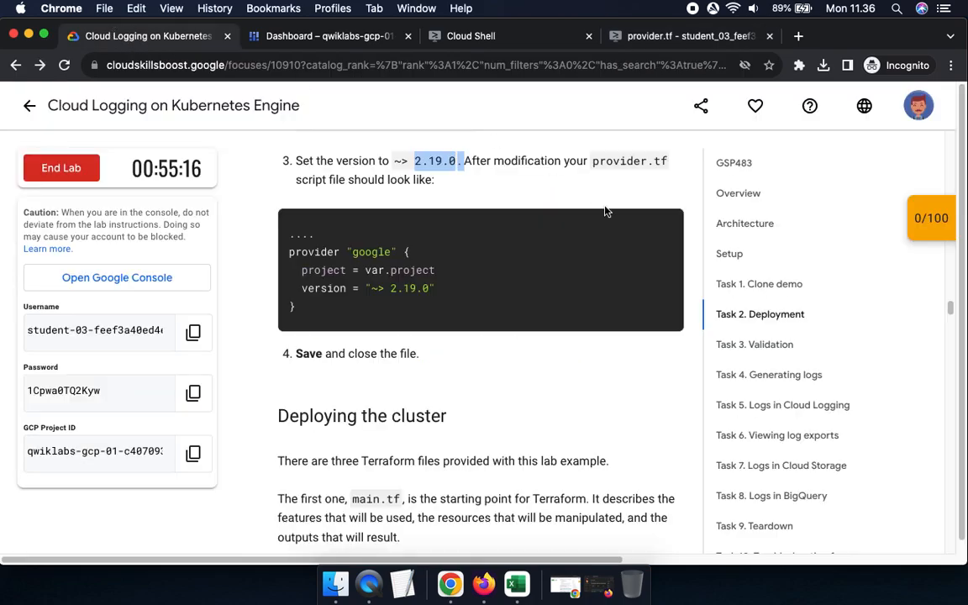
{"action": "left_click_drag", "start_coordinate": [296, 354], "coordinate": [499, 374]}
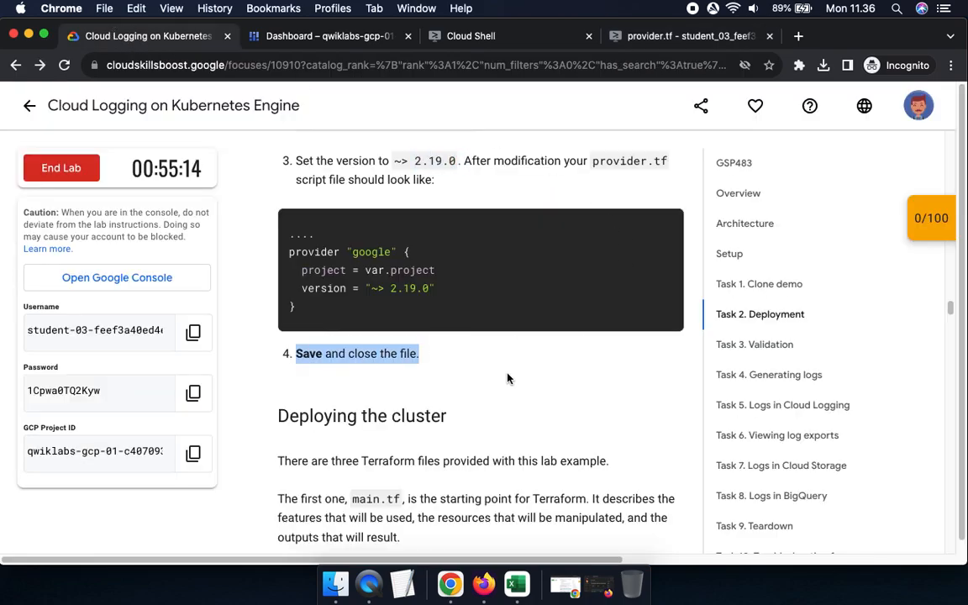
{"action": "left_click", "coordinate": [675, 47]}
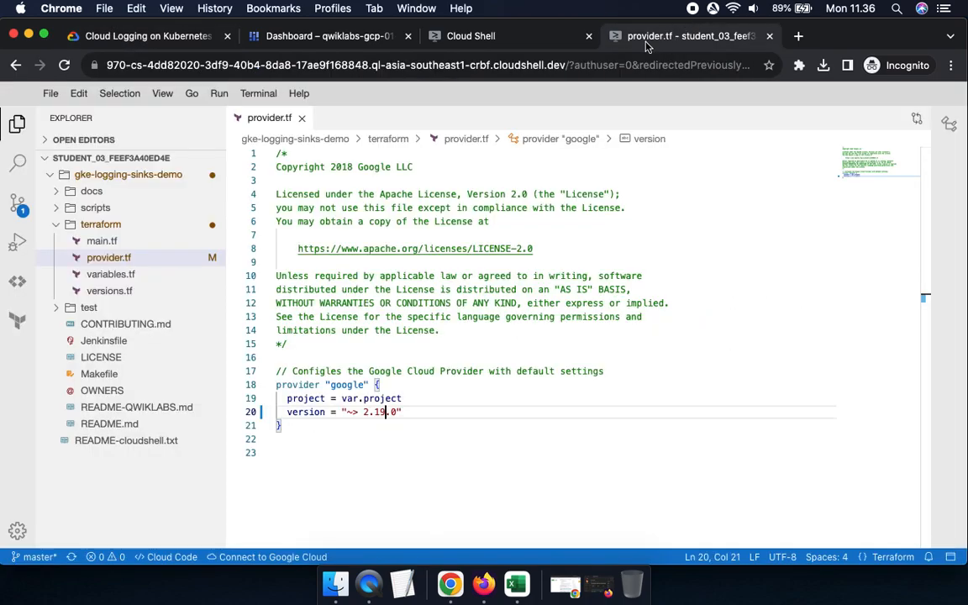
{"action": "left_click", "coordinate": [309, 118]}
- Read the lab's cluster deployment instructions and open gke-logging-sinks-demo/terraform/main.tf in the editor
{"action": "left_click", "coordinate": [112, 42]}
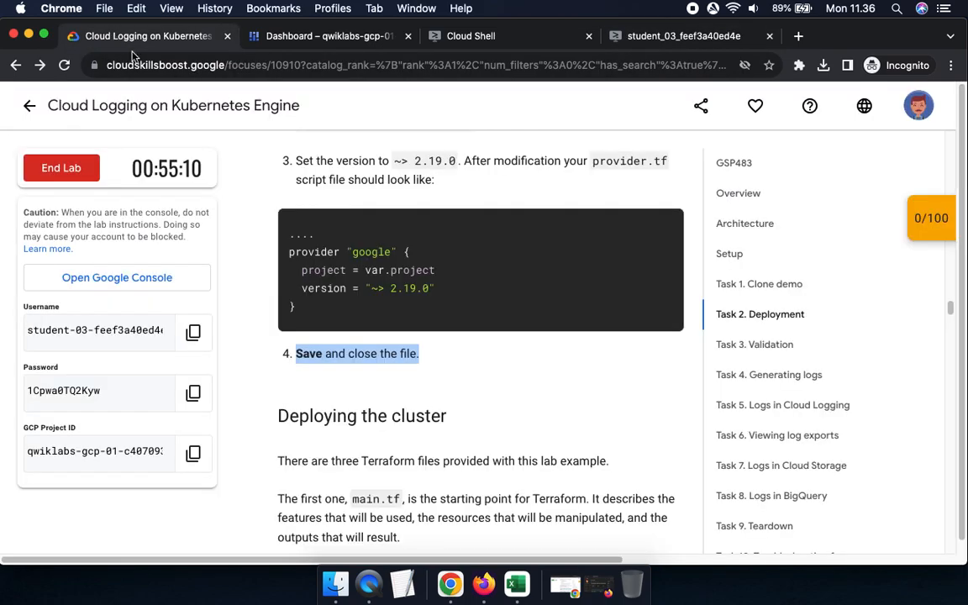
{"action": "scroll", "coordinate": [489, 389], "scroll_direction": "down", "scroll_amount": 5}
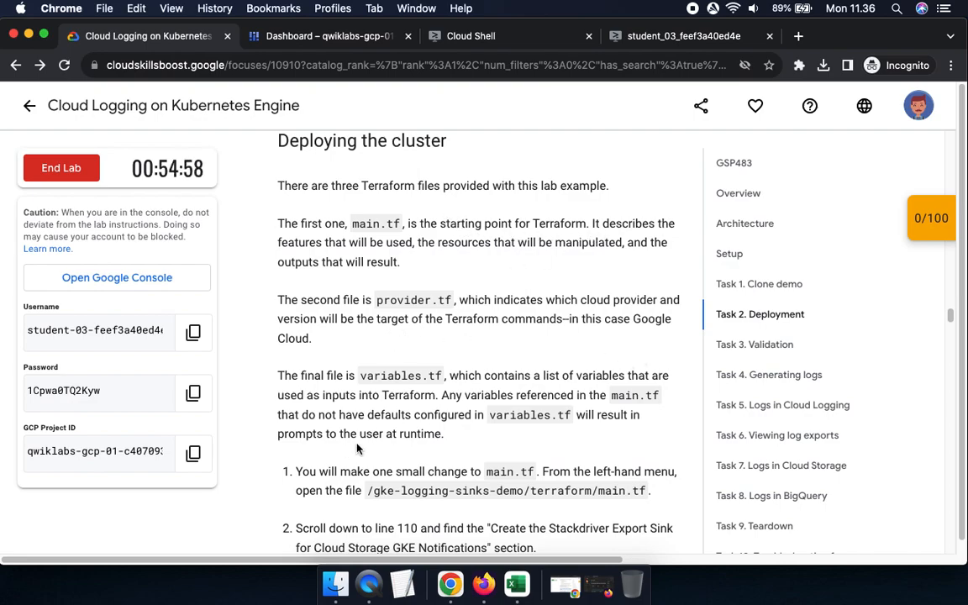
{"action": "scroll", "coordinate": [496, 437], "scroll_direction": "down", "scroll_amount": 5}
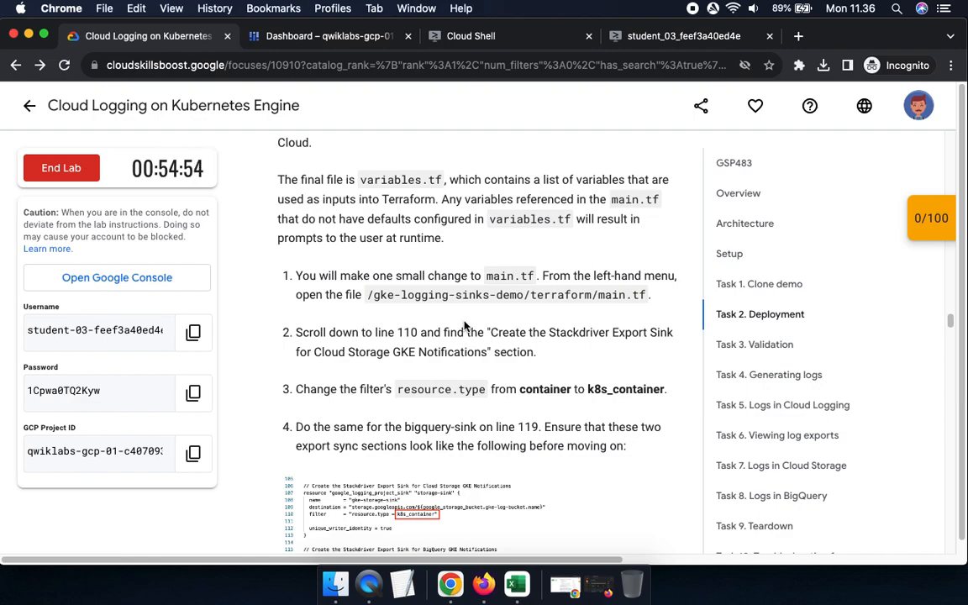
{"action": "left_click_drag", "start_coordinate": [486, 276], "coordinate": [547, 276]}
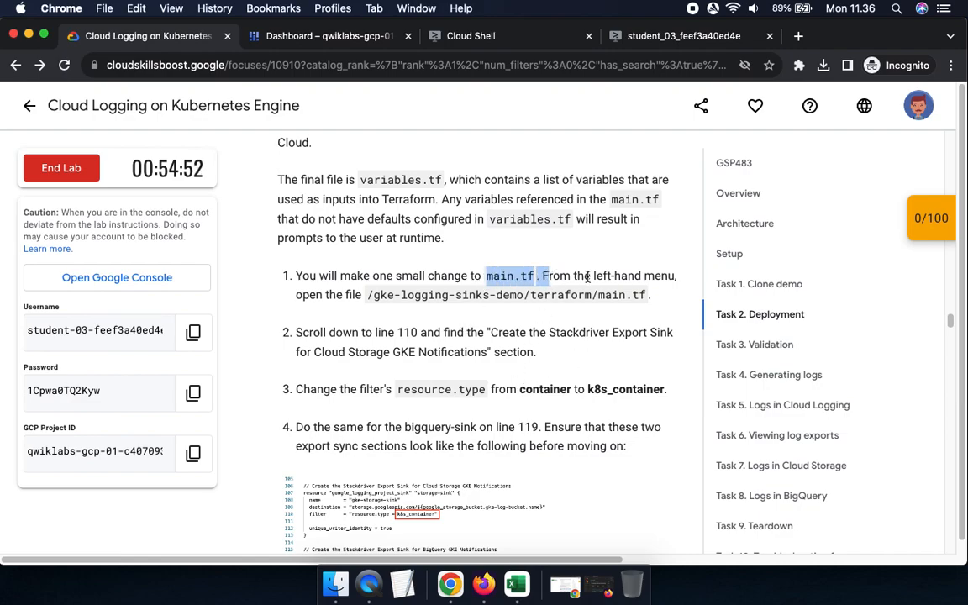
{"action": "left_click", "coordinate": [652, 35]}
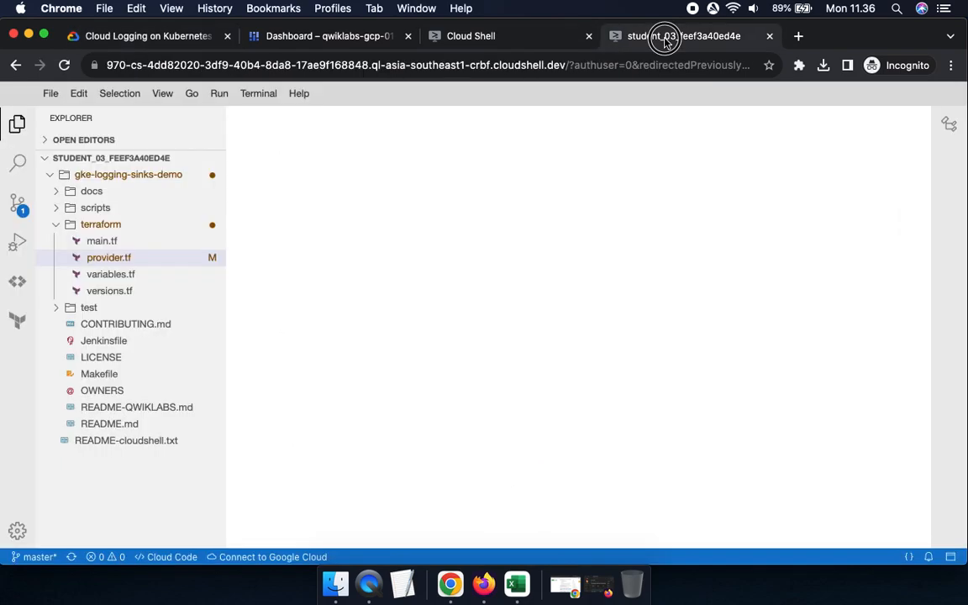
{"action": "left_click", "coordinate": [122, 243]}
- Locate the storage-sink filter on line 110 of main.tf, following the line number given in the lab
{"action": "left_click", "coordinate": [152, 38]}
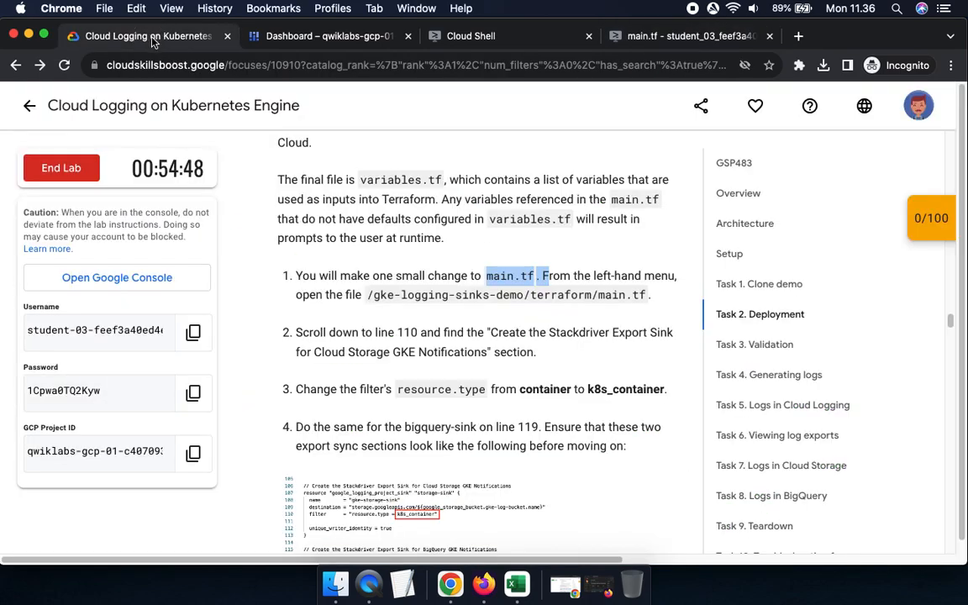
{"action": "double_click", "coordinate": [408, 332]}
{"action": "left_click", "coordinate": [685, 36]}
{"action": "scroll", "coordinate": [517, 337], "scroll_direction": "down", "scroll_amount": 5}
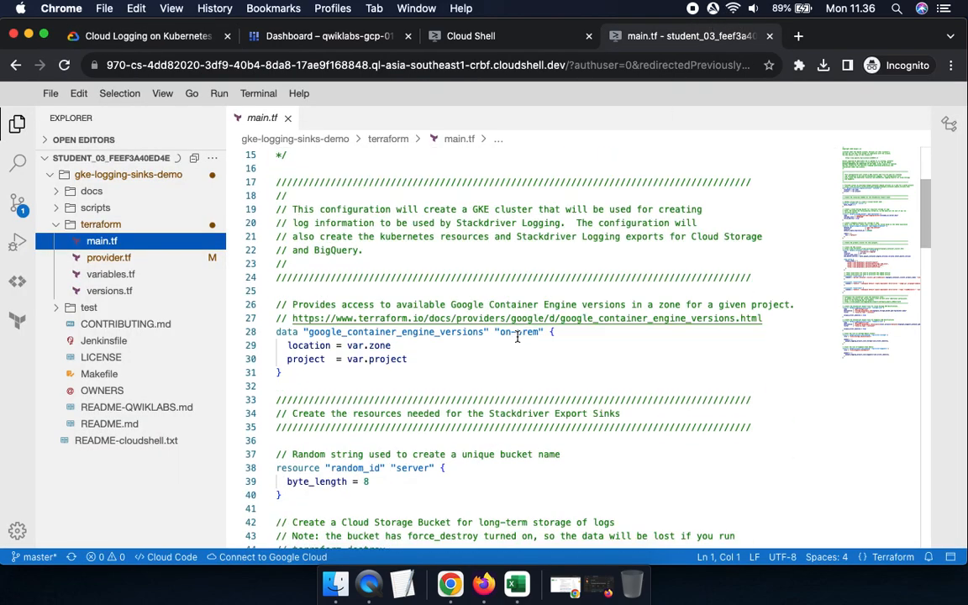
{"action": "scroll", "coordinate": [517, 336], "scroll_direction": "down", "scroll_amount": 20}
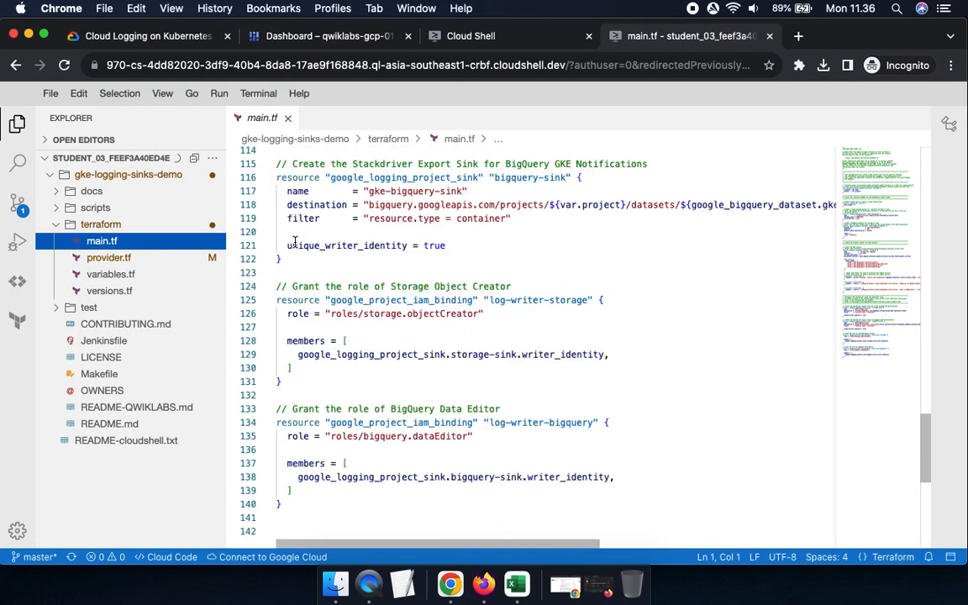
{"action": "scroll", "coordinate": [295, 243], "scroll_direction": "up", "scroll_amount": 2}
{"action": "left_click", "coordinate": [387, 174]}
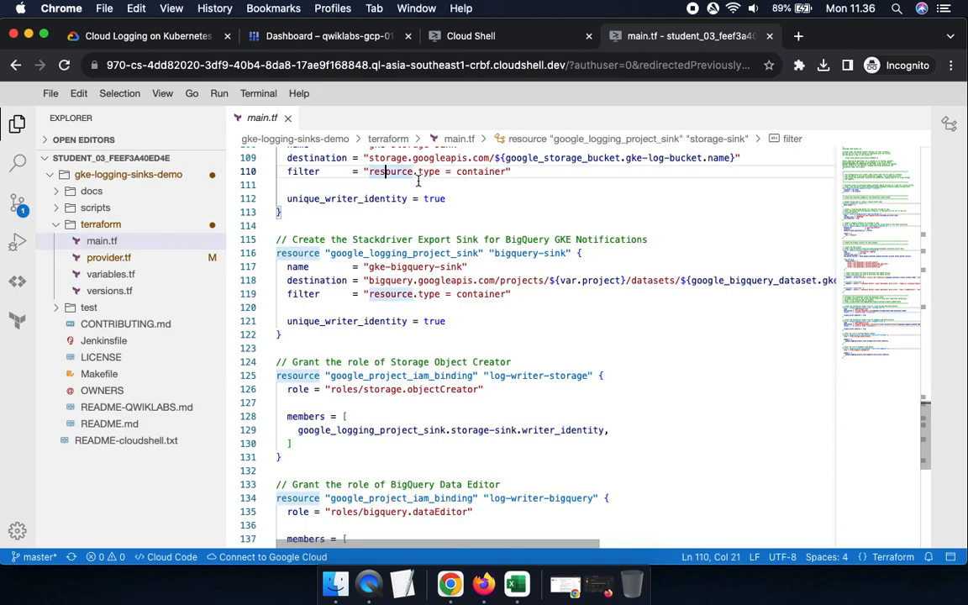
- Change the storage-sink filter's resource.type on line 110 of main.tf to k8s_container as the lab instructs, and save the file
{"action": "left_click", "coordinate": [166, 38]}
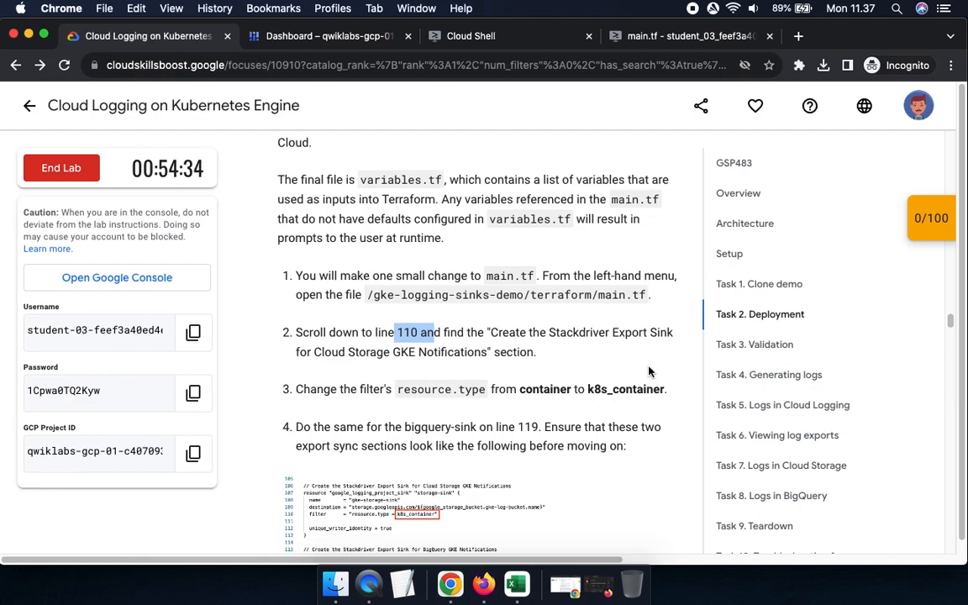
{"action": "left_click", "coordinate": [721, 37]}
{"action": "scroll", "coordinate": [584, 227], "scroll_direction": "up", "scroll_amount": 3}
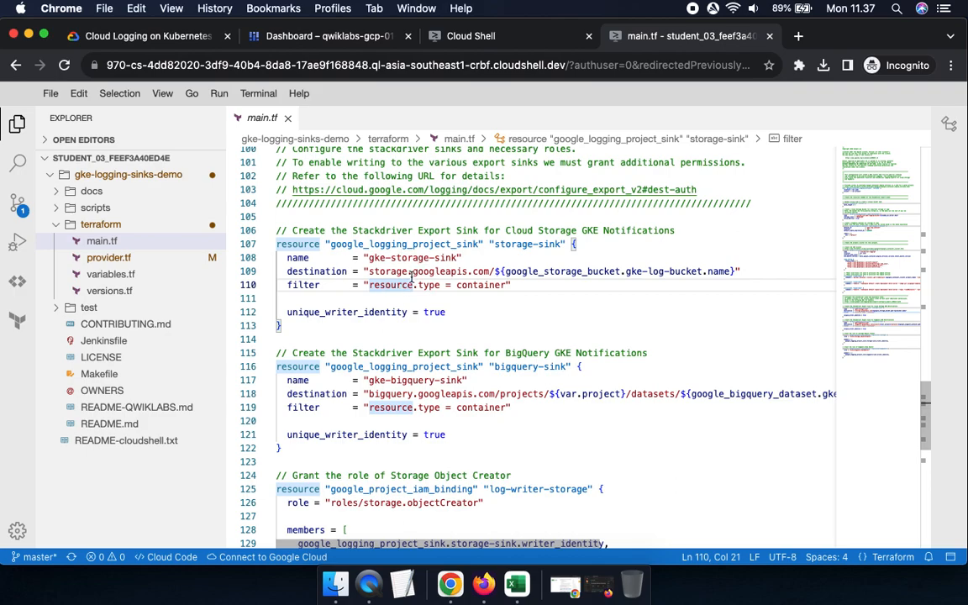
{"action": "left_click", "coordinate": [161, 37]}
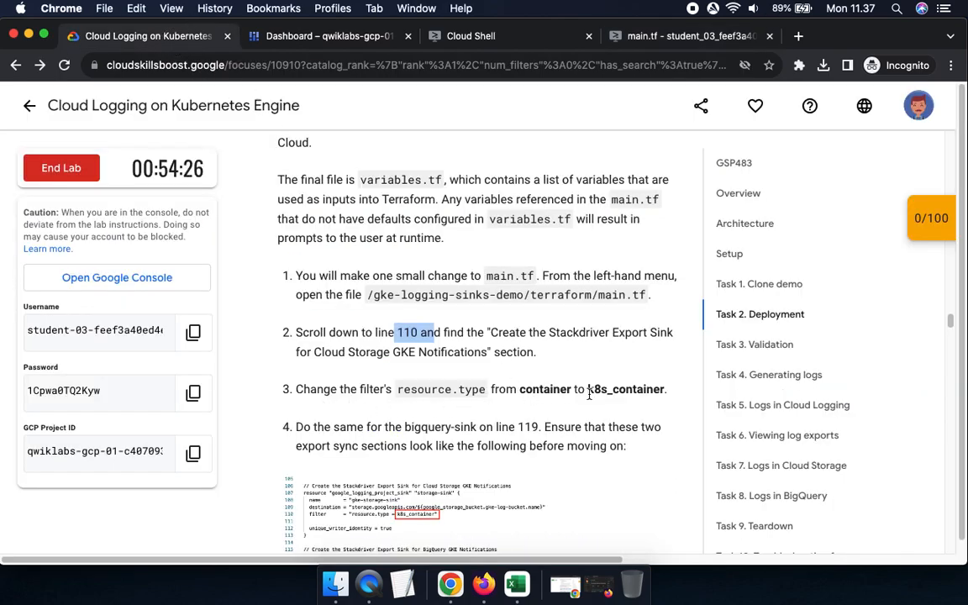
{"action": "left_click_drag", "start_coordinate": [588, 389], "coordinate": [606, 389]}
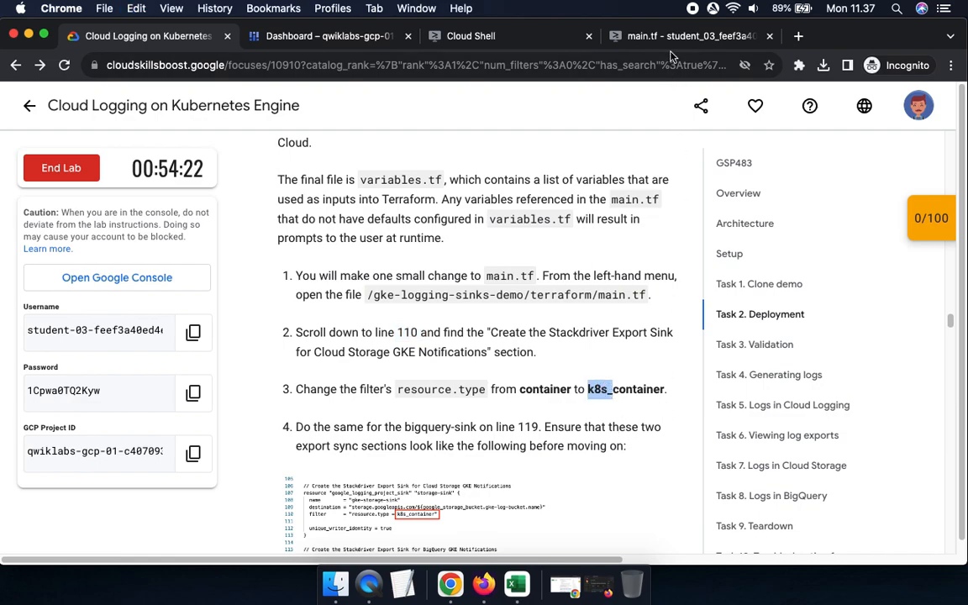
{"action": "left_click", "coordinate": [639, 36]}
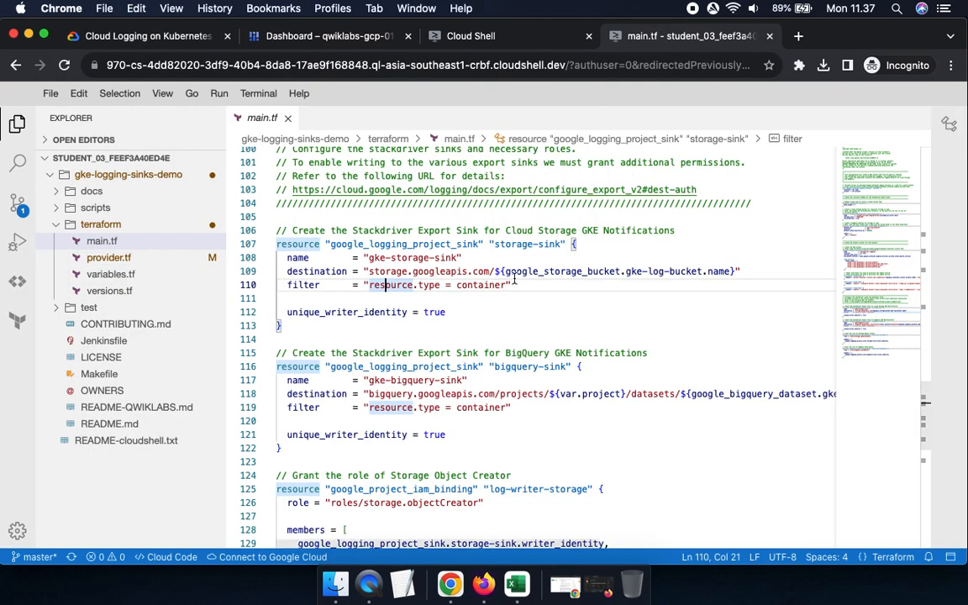
{"action": "left_click", "coordinate": [457, 285]}
{"action": "type", "text": "k8s_"}
{"action": "key", "text": "super+s"}
- Follow the lab's next instruction and change the bigquery-sink filter's resource.type on line 119 of main.tf to k8s_container
{"action": "left_click", "coordinate": [148, 36]}
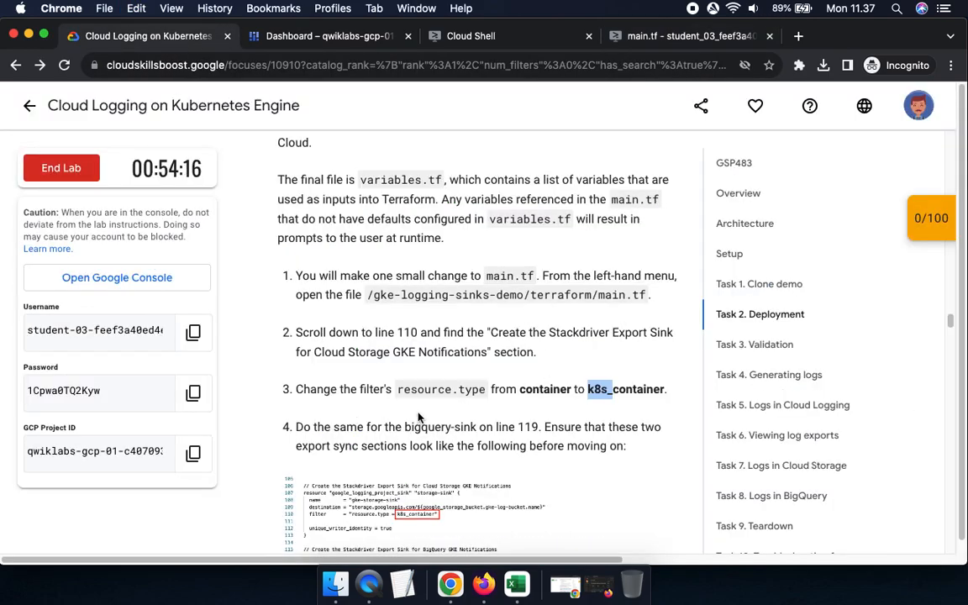
{"action": "scroll", "coordinate": [480, 248], "scroll_direction": "down", "scroll_amount": 5}
{"action": "scroll", "coordinate": [480, 248], "scroll_direction": "down", "scroll_amount": 1}
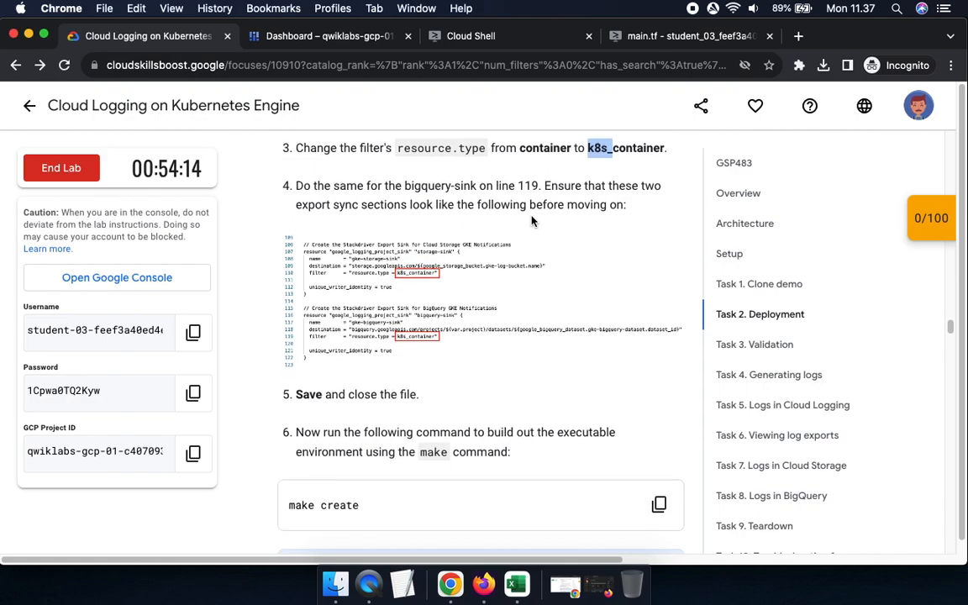
{"action": "left_click_drag", "start_coordinate": [517, 186], "coordinate": [558, 186]}
{"action": "left_click", "coordinate": [639, 35]}
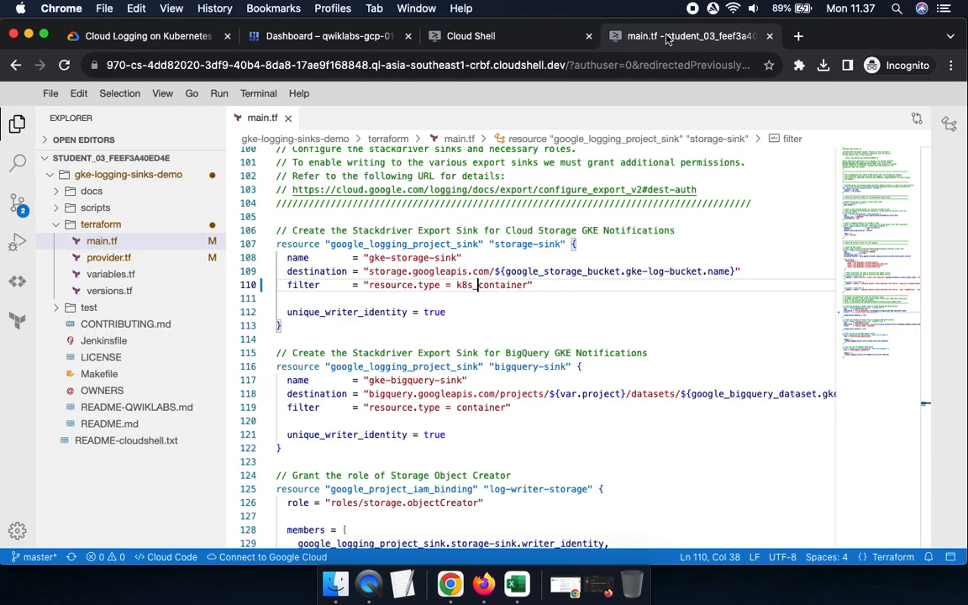
{"action": "left_click", "coordinate": [457, 406]}
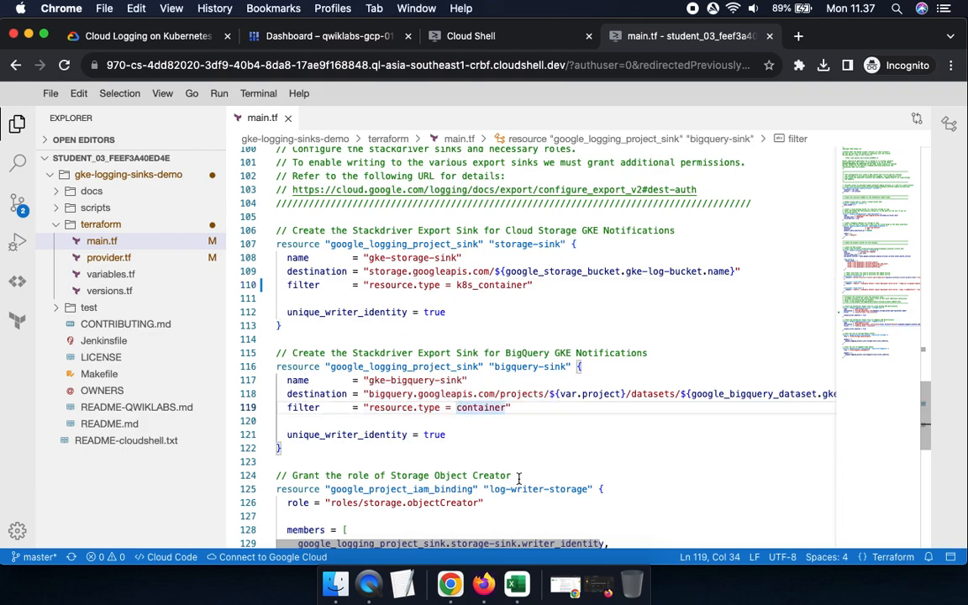
{"action": "type", "text": "k8s_"}
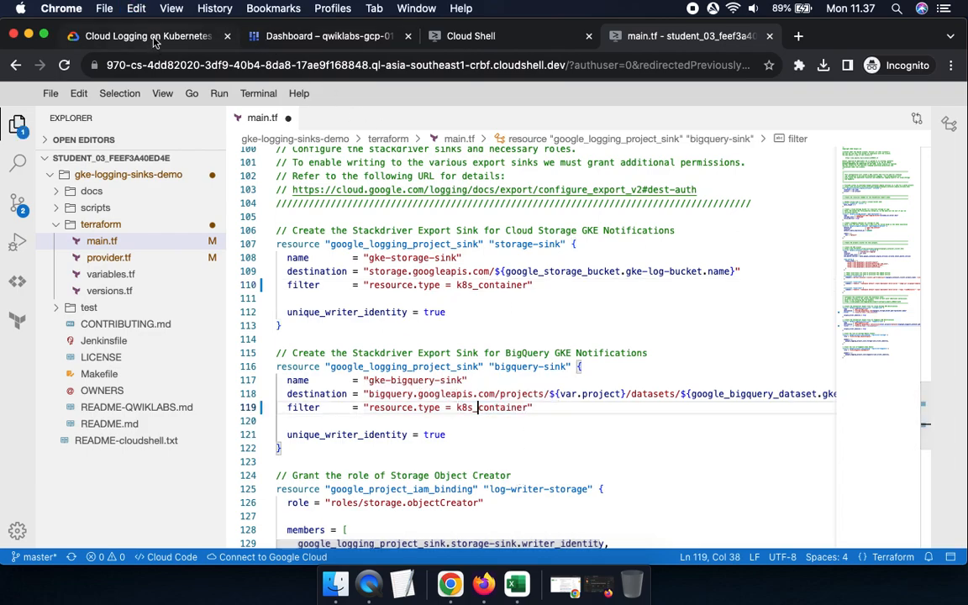
- Compare the edits with the lab's reference sections and save main.tf as instructed
{"action": "left_click", "coordinate": [157, 38]}
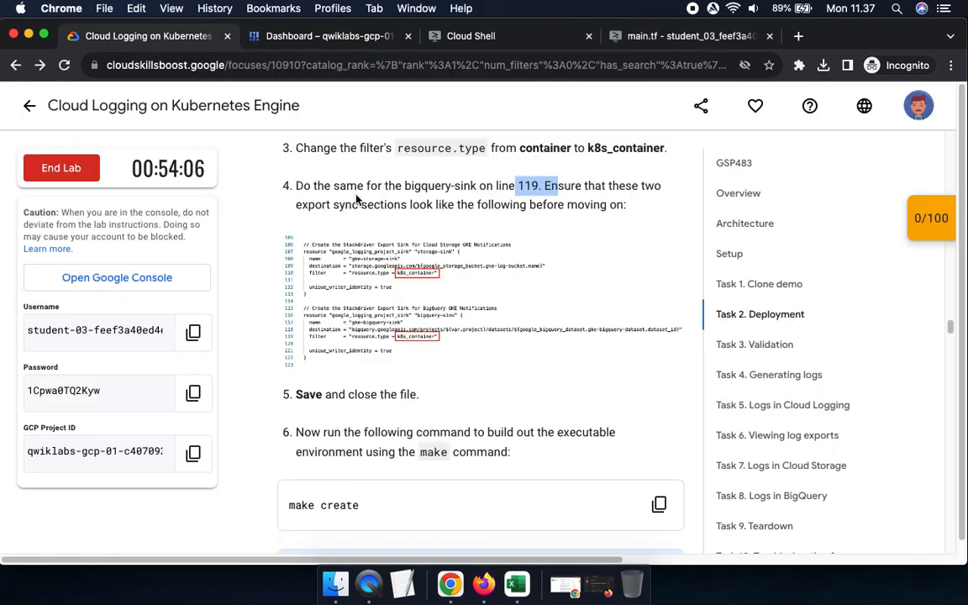
{"action": "scroll", "coordinate": [349, 386], "scroll_direction": "down", "scroll_amount": 2}
{"action": "left_click_drag", "start_coordinate": [294, 337], "coordinate": [486, 341]}
{"action": "scroll", "coordinate": [366, 428], "scroll_direction": "down", "scroll_amount": 5}
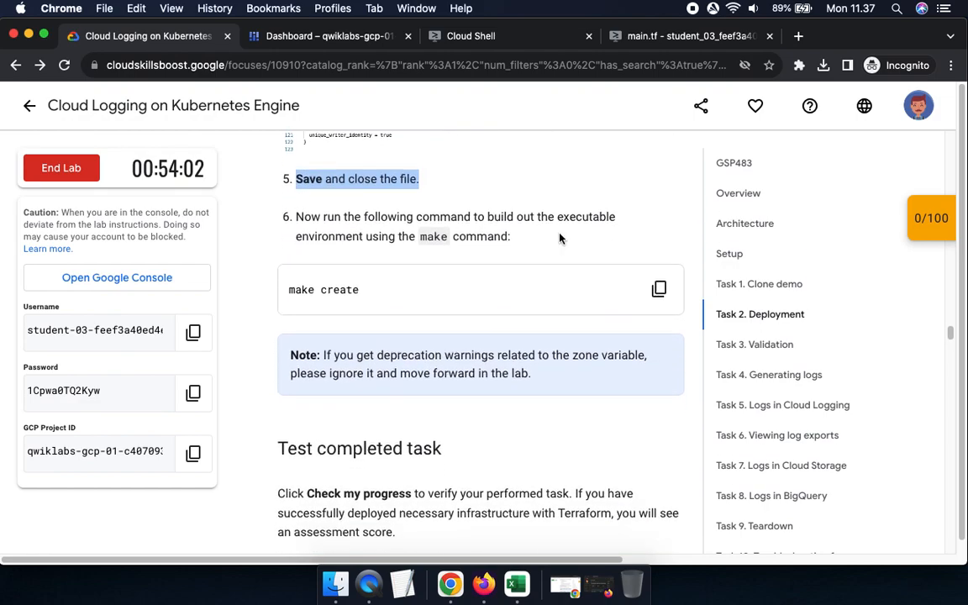
{"action": "left_click", "coordinate": [622, 36]}
{"action": "left_click", "coordinate": [50, 93]}
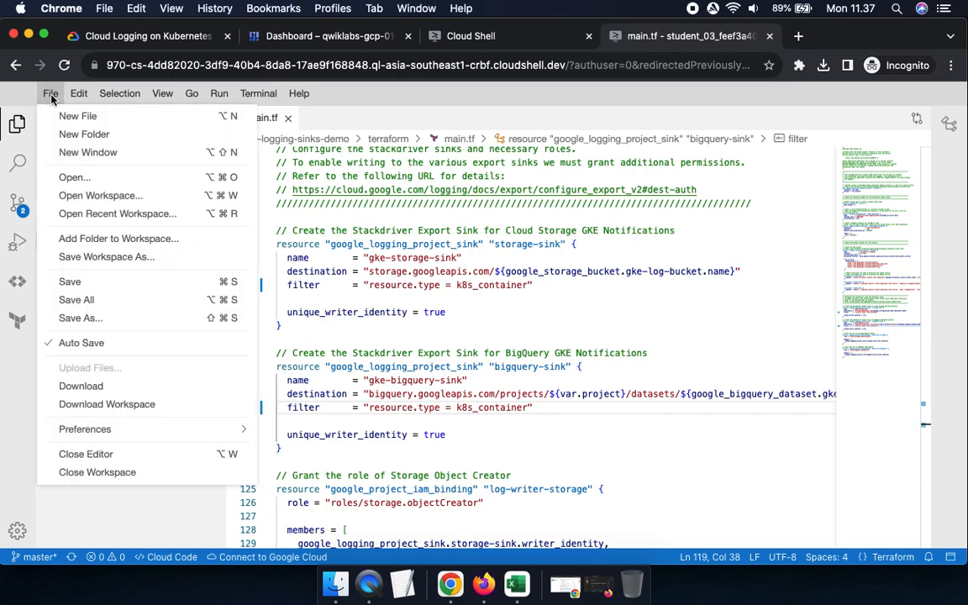
{"action": "left_click", "coordinate": [75, 283]}
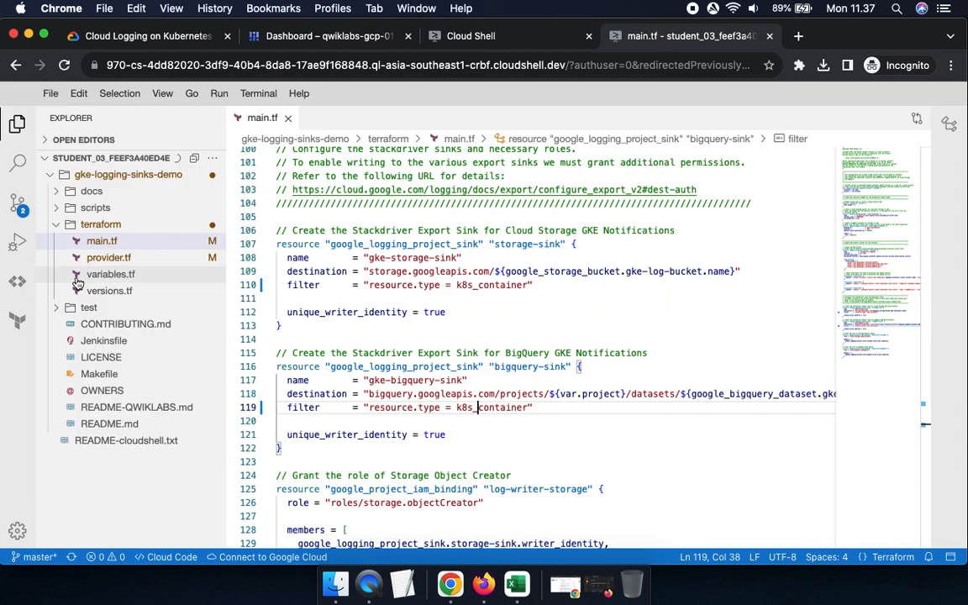
- Copy the make create command from the lab, enlarge the Cloud Shell terminal and run the command there
{"action": "left_click", "coordinate": [164, 36]}
{"action": "left_click", "coordinate": [659, 287]}
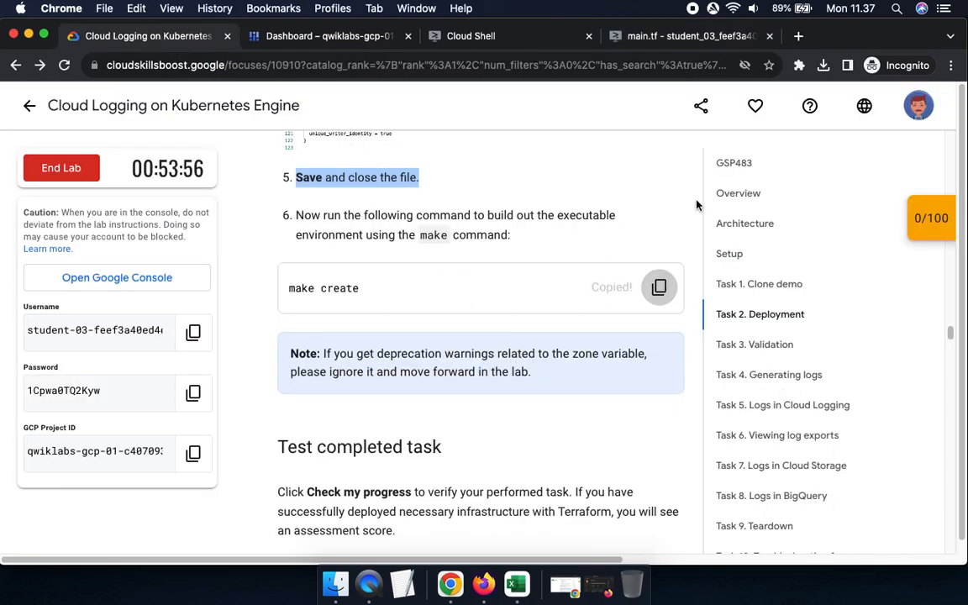
{"action": "left_click", "coordinate": [670, 36]}
{"action": "left_click", "coordinate": [471, 36]}
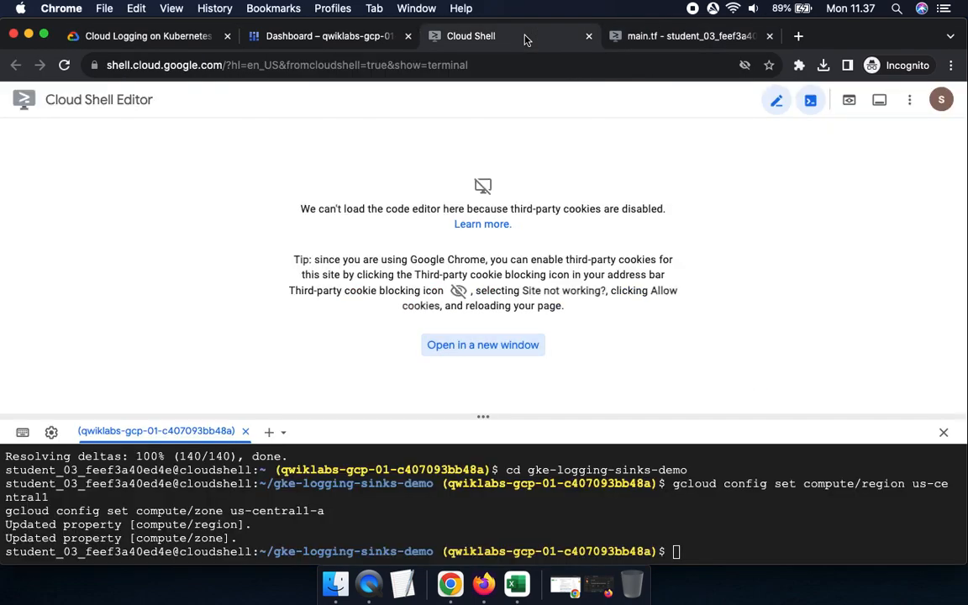
{"action": "left_click_drag", "start_coordinate": [483, 416], "coordinate": [483, 181]}
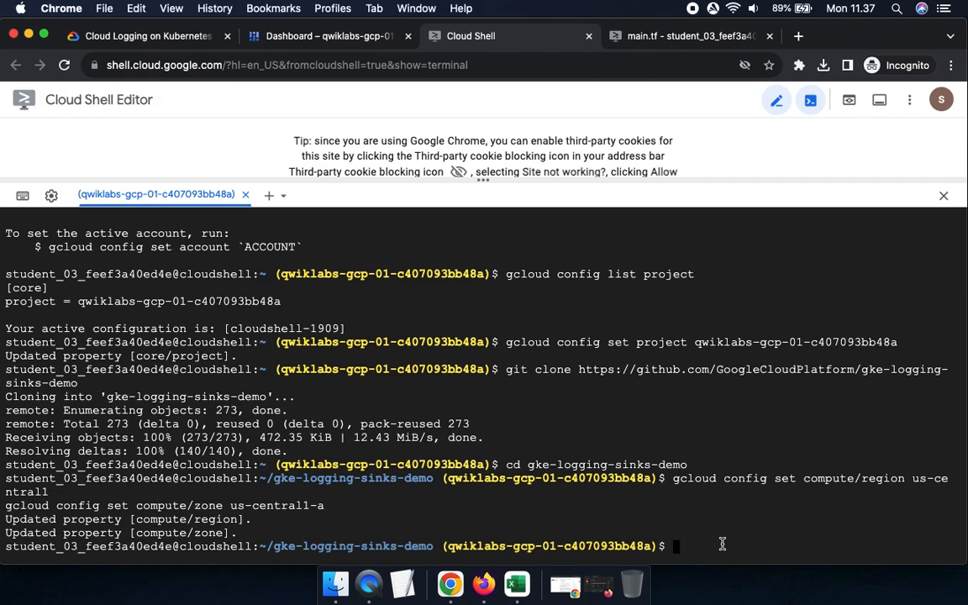
{"action": "key", "text": "super+v"}
{"action": "key", "text": "Return"}
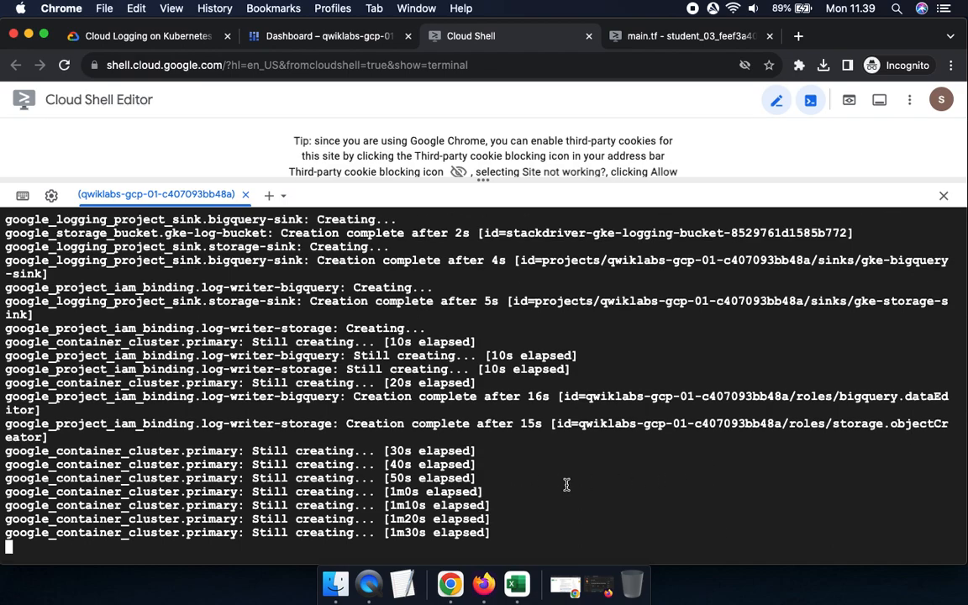
- Read the lab's note on deprecation warnings and its completed-task test, and return to Cloud Shell to monitor the deployment
{"action": "left_click", "coordinate": [155, 39]}
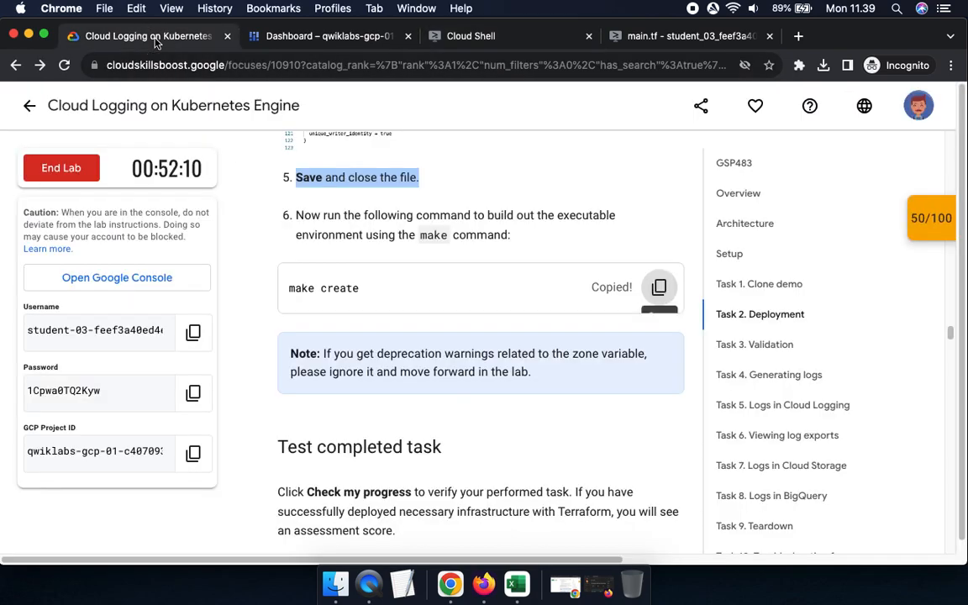
{"action": "left_click_drag", "start_coordinate": [342, 354], "coordinate": [571, 391]}
{"action": "scroll", "coordinate": [570, 391], "scroll_direction": "down", "scroll_amount": 2}
{"action": "scroll", "coordinate": [570, 391], "scroll_direction": "down", "scroll_amount": 5}
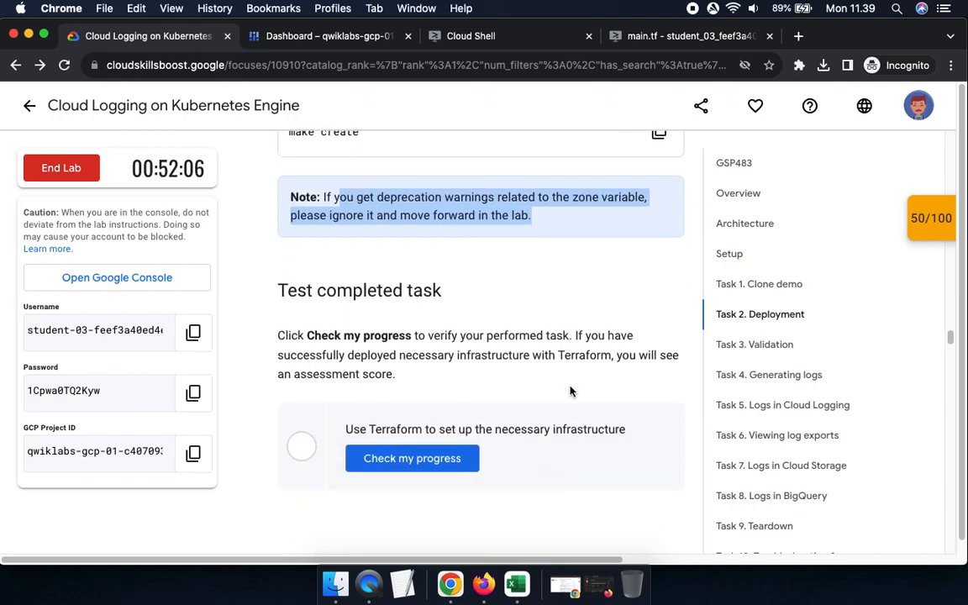
{"action": "left_click", "coordinate": [679, 33]}
{"action": "left_click", "coordinate": [485, 38]}
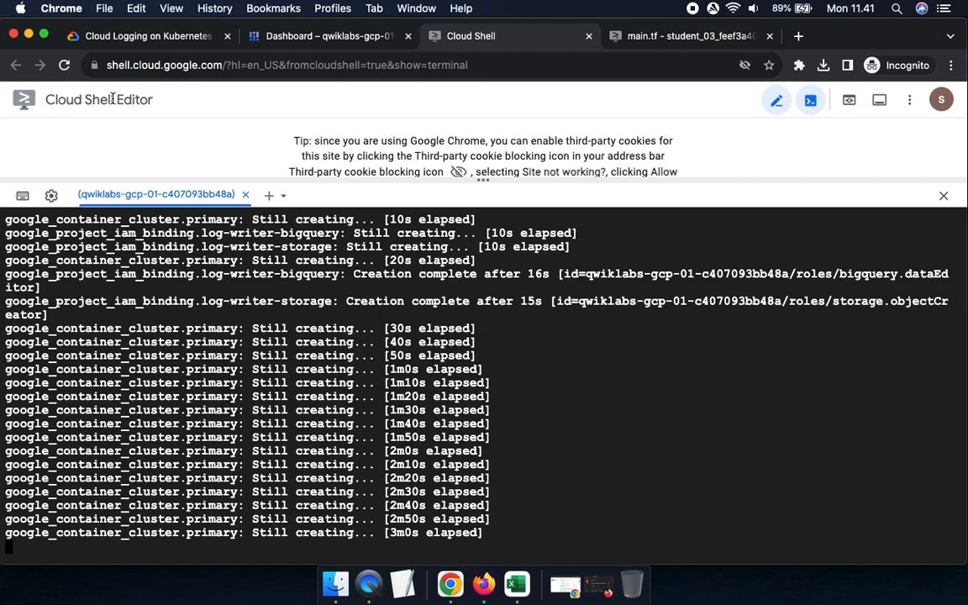
- Review the lab's test section and score while the deployment is running
{"action": "left_click", "coordinate": [102, 35]}
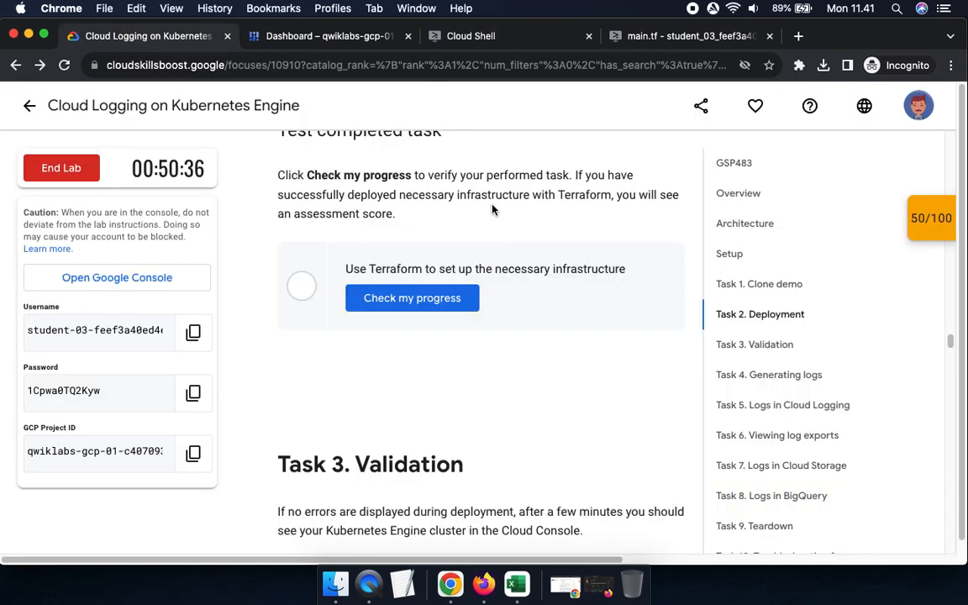
{"action": "scroll", "coordinate": [492, 209], "scroll_direction": "up", "scroll_amount": 1}
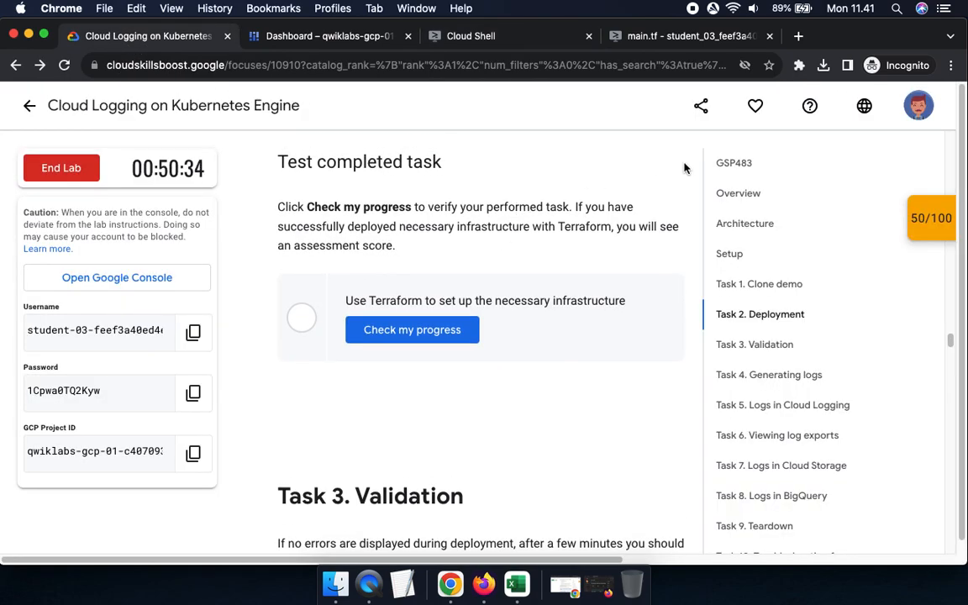
{"action": "left_click", "coordinate": [927, 221]}
{"action": "left_click", "coordinate": [927, 224]}
- Check the cluster creation output in Cloud Shell and start the lab's progress check for "Use Terraform to set up the necessary infrastructure"
{"action": "left_click", "coordinate": [711, 36]}
{"action": "left_click", "coordinate": [504, 37]}
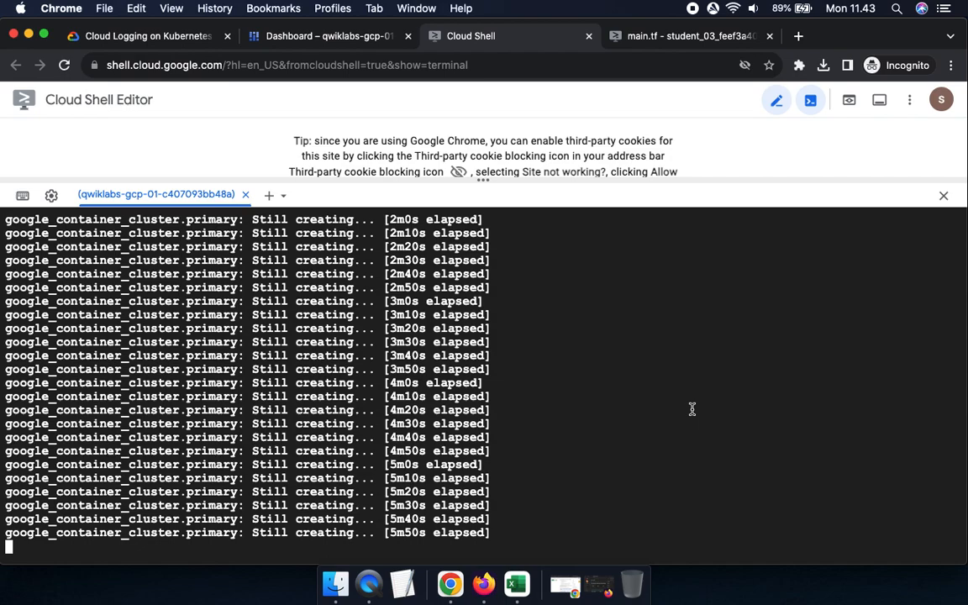
{"action": "left_click", "coordinate": [155, 42]}
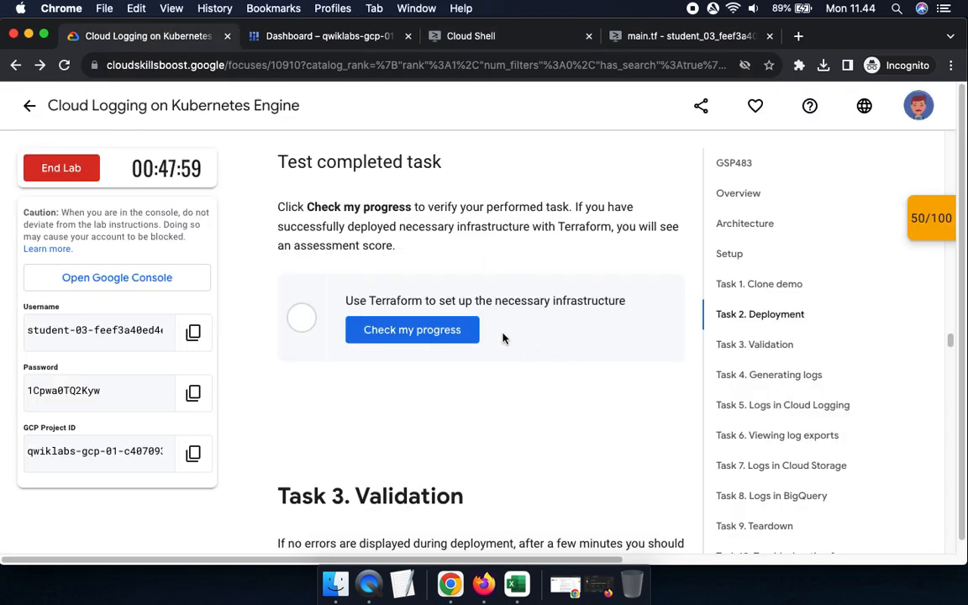
{"action": "left_click", "coordinate": [389, 329]}
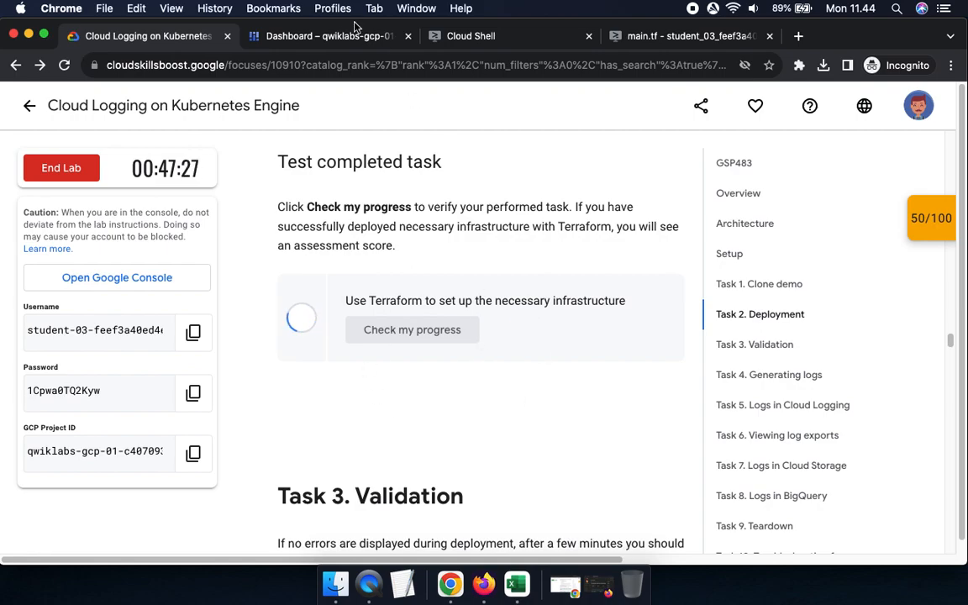
- Review the finished deployment output in Cloud Shell and the lab's checkpoint scores
{"action": "left_click", "coordinate": [328, 37]}
{"action": "left_click", "coordinate": [496, 37]}
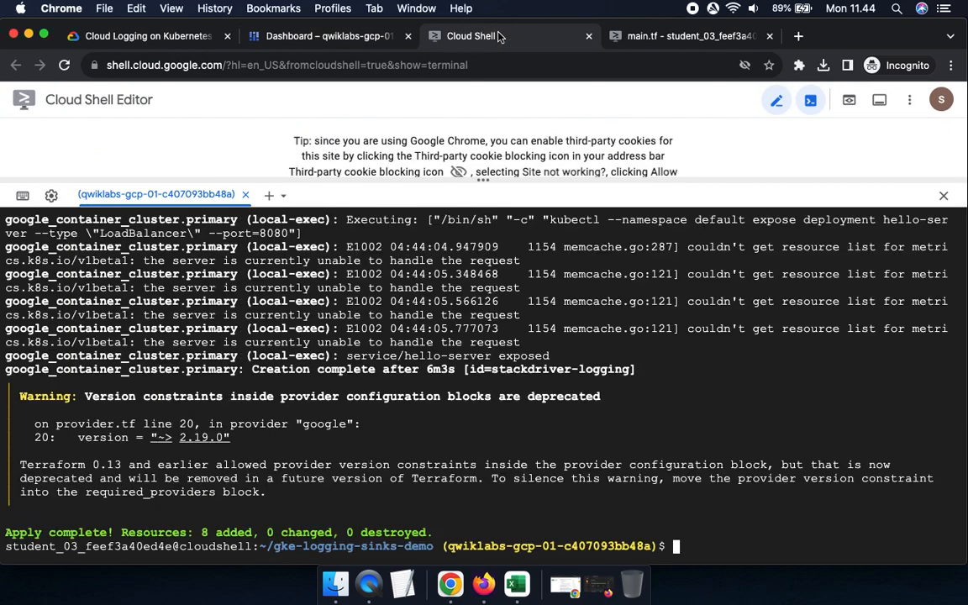
{"action": "left_click", "coordinate": [145, 37]}
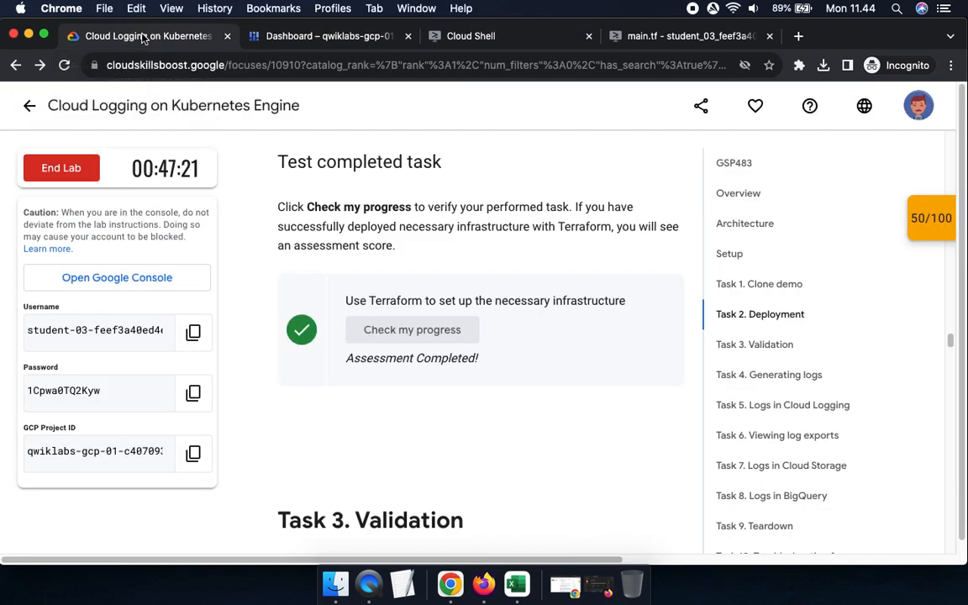
{"action": "left_click", "coordinate": [918, 232]}
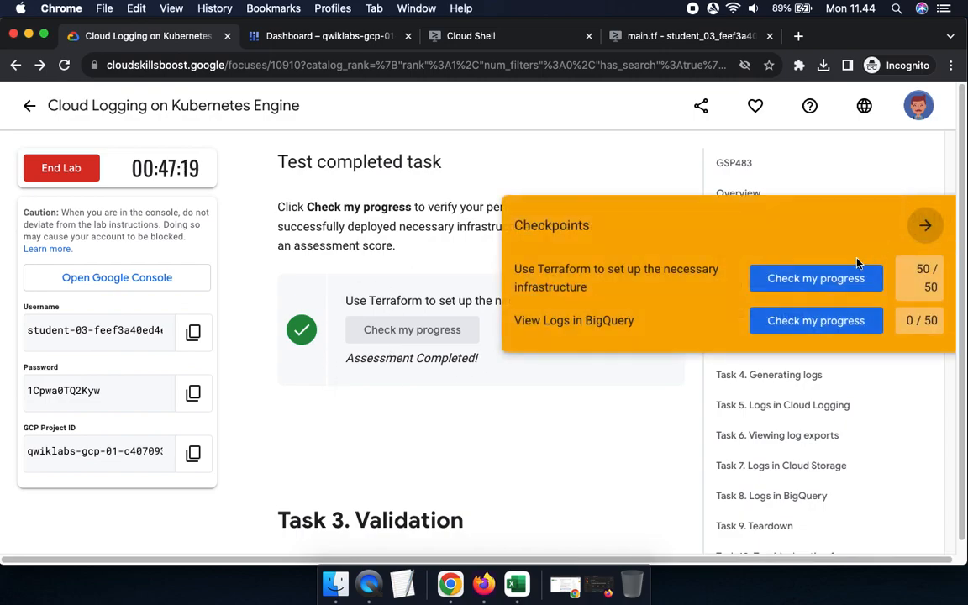
{"action": "left_click", "coordinate": [925, 225]}
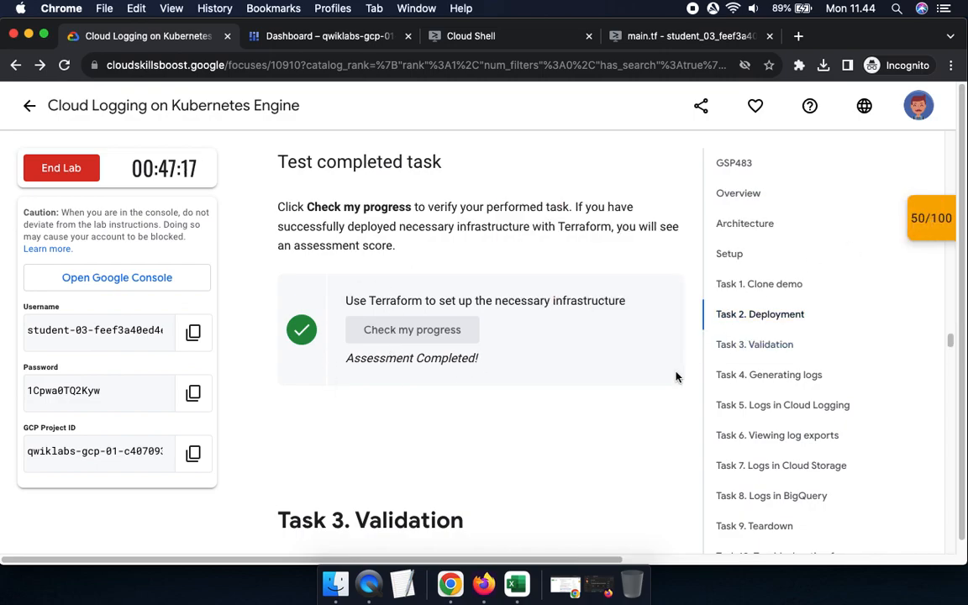
- Follow the lab's Task 3 to the Kubernetes Engine Clusters page, shrinking the Cloud Shell pane and closing the tutorial there
{"action": "scroll", "coordinate": [543, 368], "scroll_direction": "down", "scroll_amount": 5}
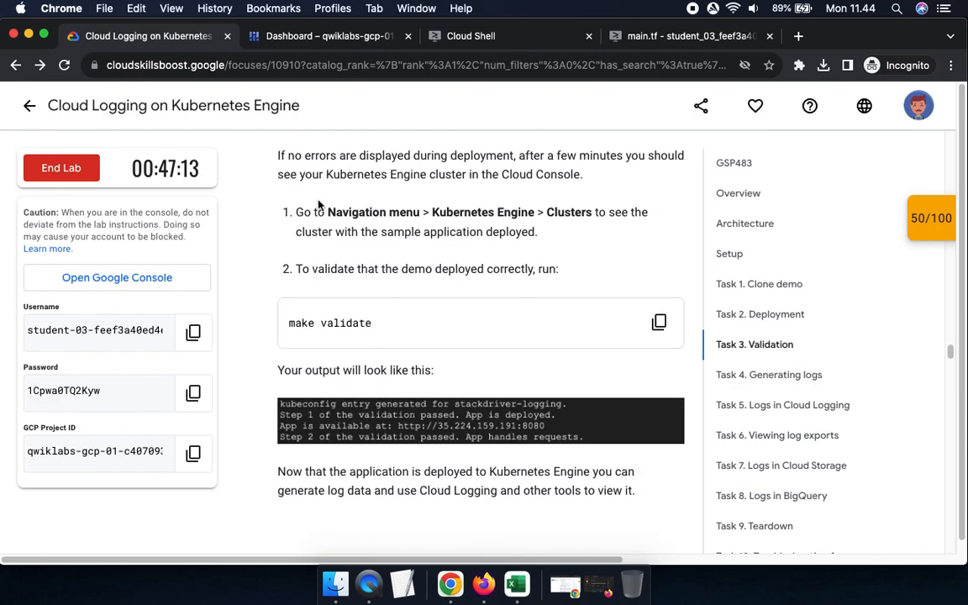
{"action": "scroll", "coordinate": [389, 219], "scroll_direction": "down", "scroll_amount": 1}
{"action": "left_click_drag", "start_coordinate": [432, 168], "coordinate": [589, 168]}
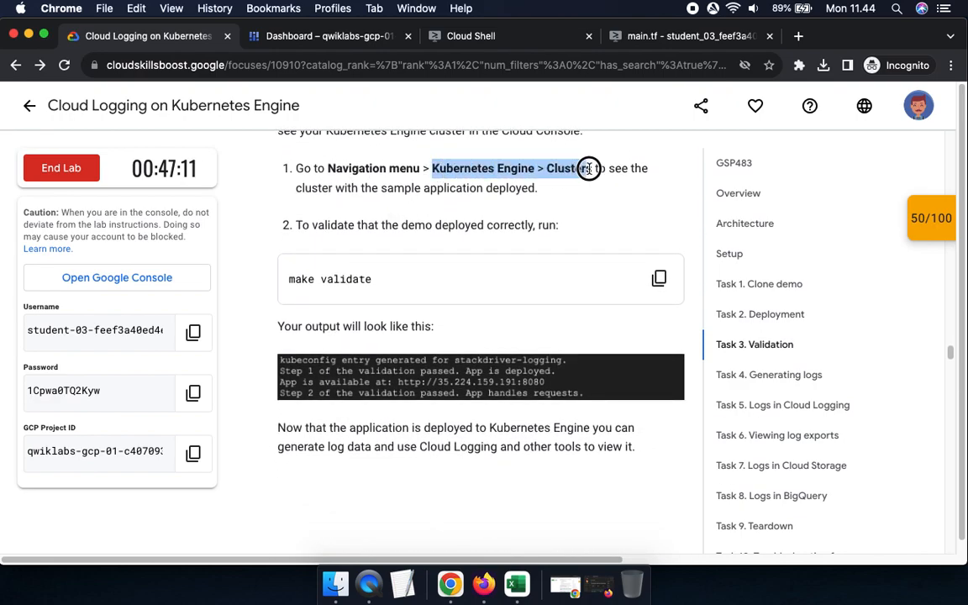
{"action": "left_click", "coordinate": [280, 33]}
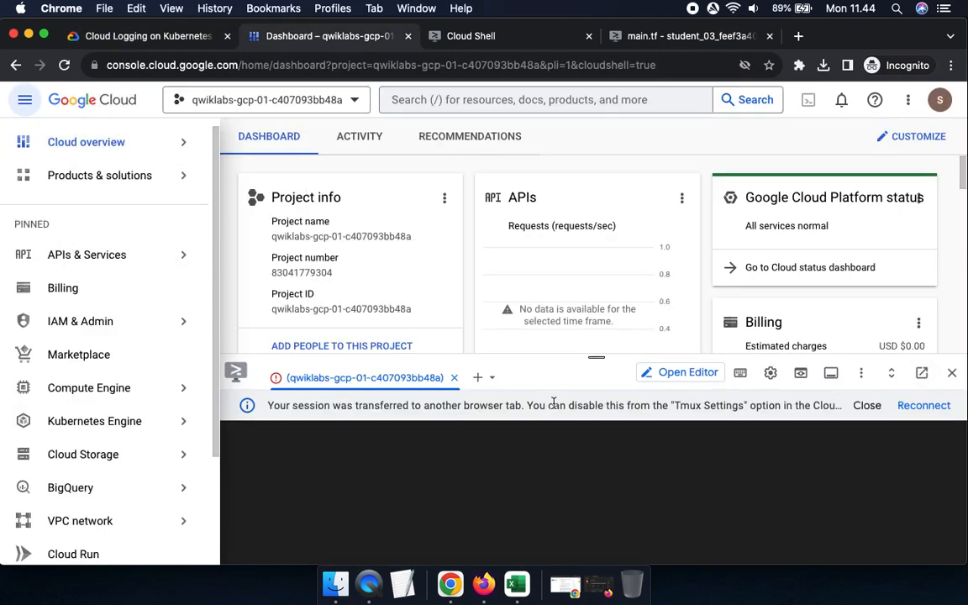
{"action": "left_click_drag", "start_coordinate": [592, 356], "coordinate": [546, 481]}
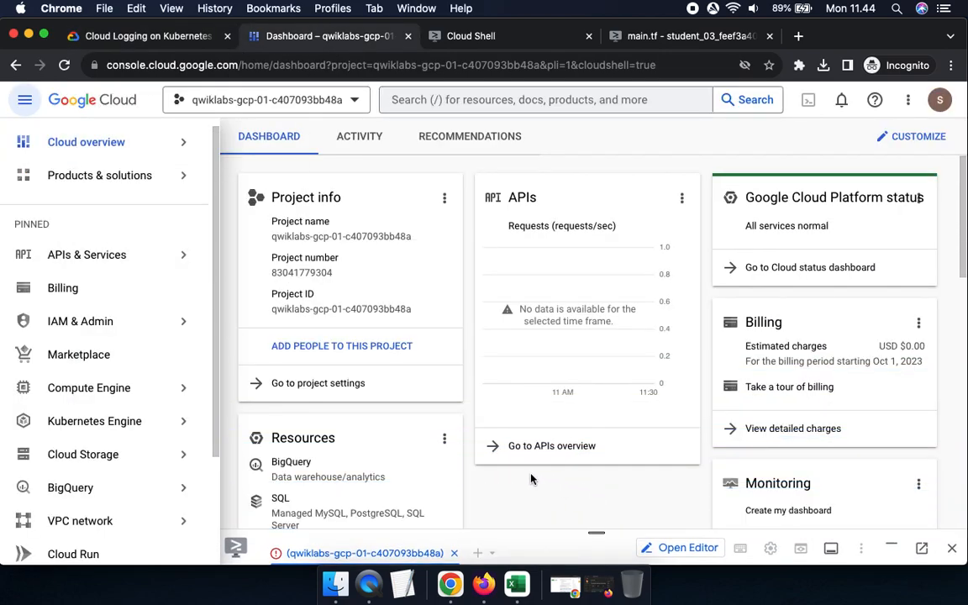
{"action": "mouse_move", "coordinate": [185, 421]}
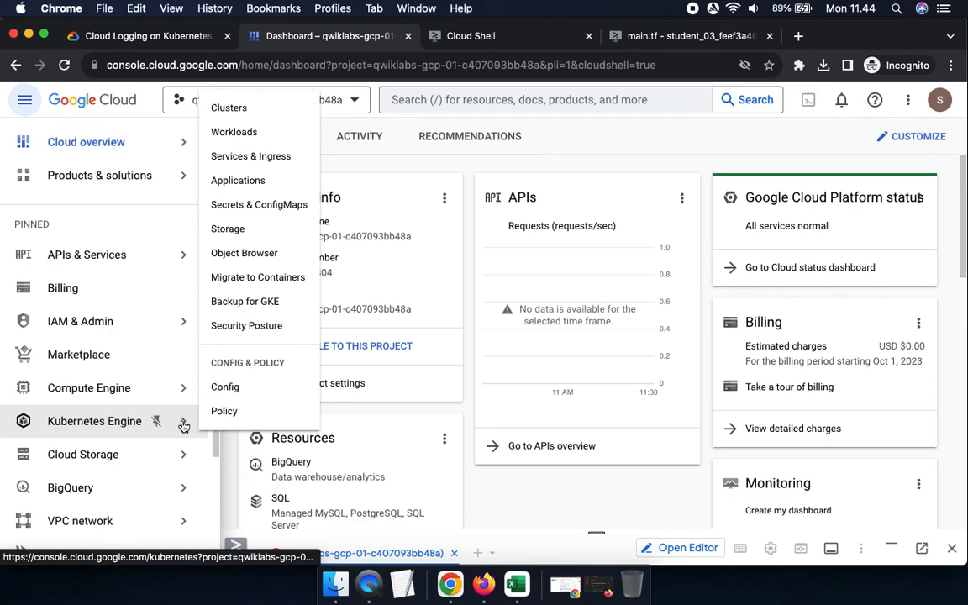
{"action": "left_click", "coordinate": [231, 110]}
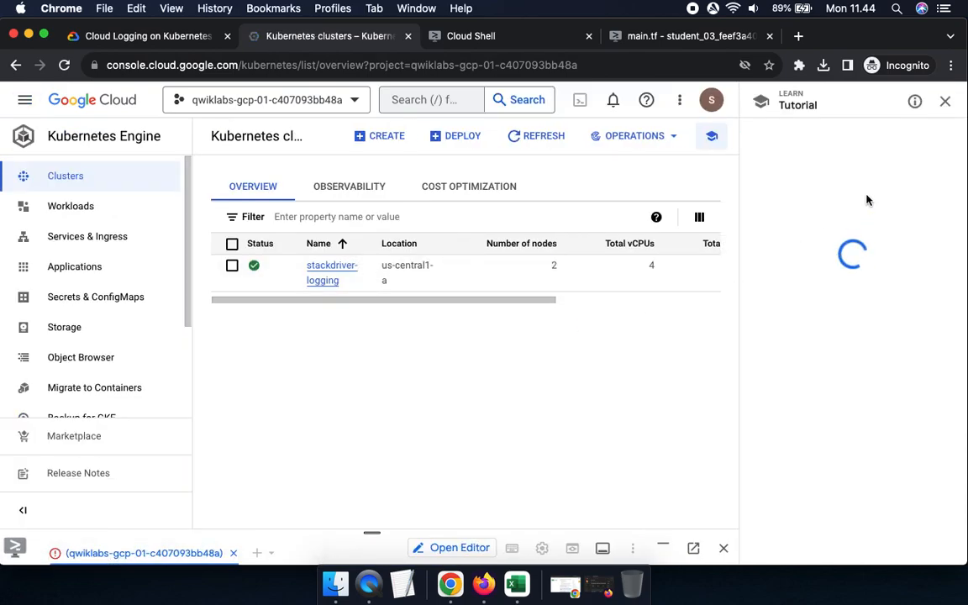
{"action": "left_click", "coordinate": [944, 103]}
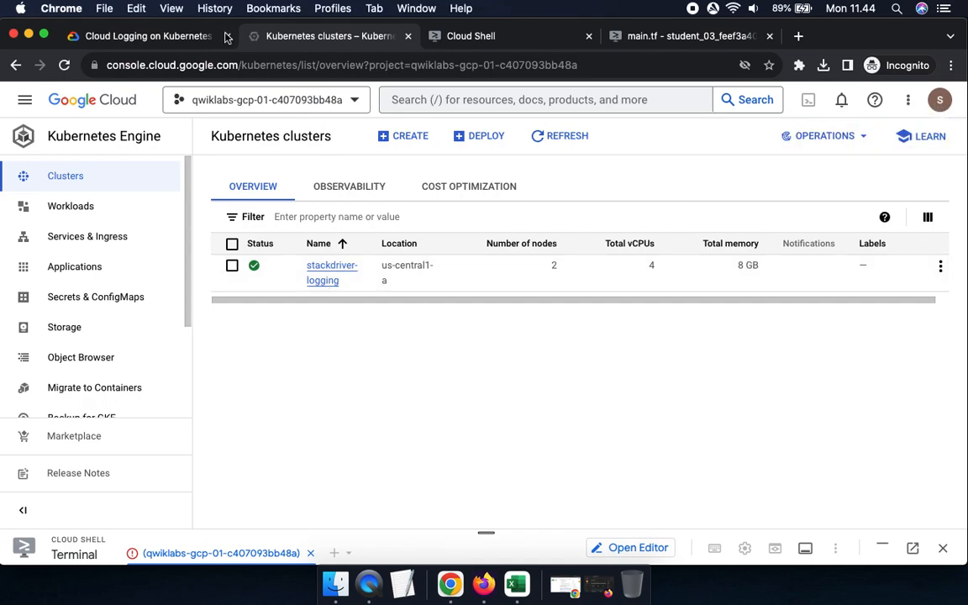
- Copy the make validate command from the lab and run it in the Cloud Shell terminal
{"action": "left_click", "coordinate": [139, 37]}
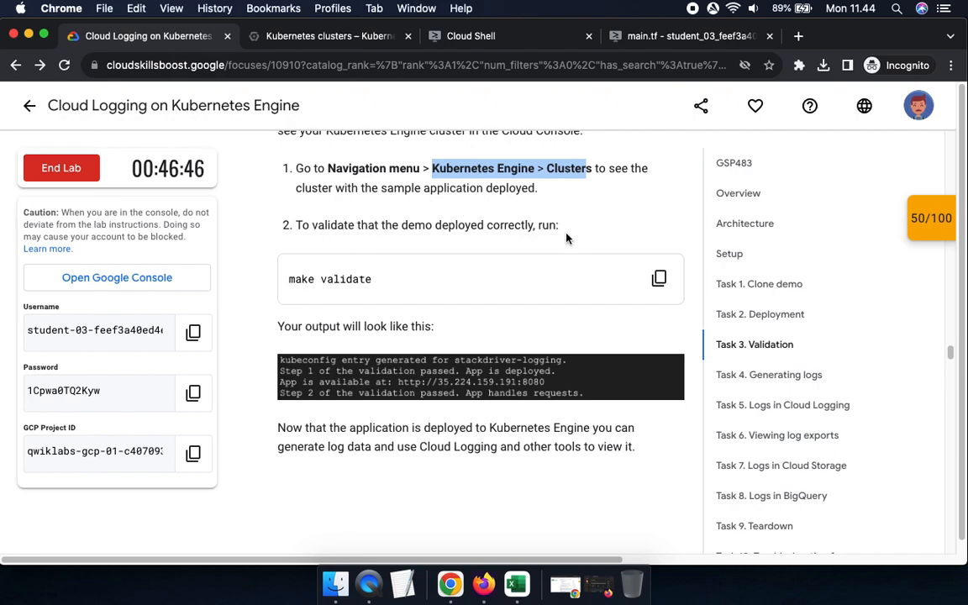
{"action": "left_click", "coordinate": [659, 278]}
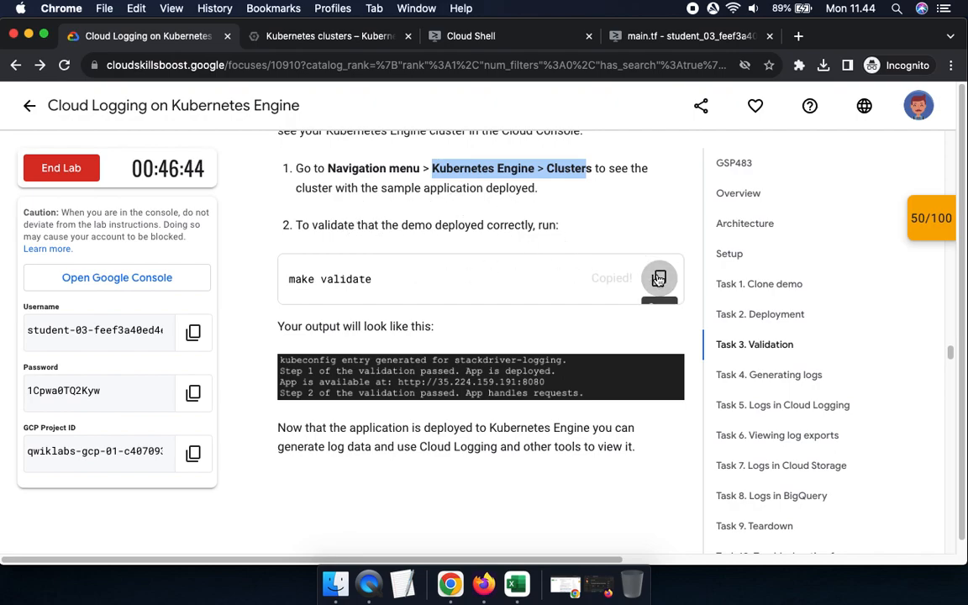
{"action": "left_click", "coordinate": [482, 37]}
{"action": "key", "text": "super+v"}
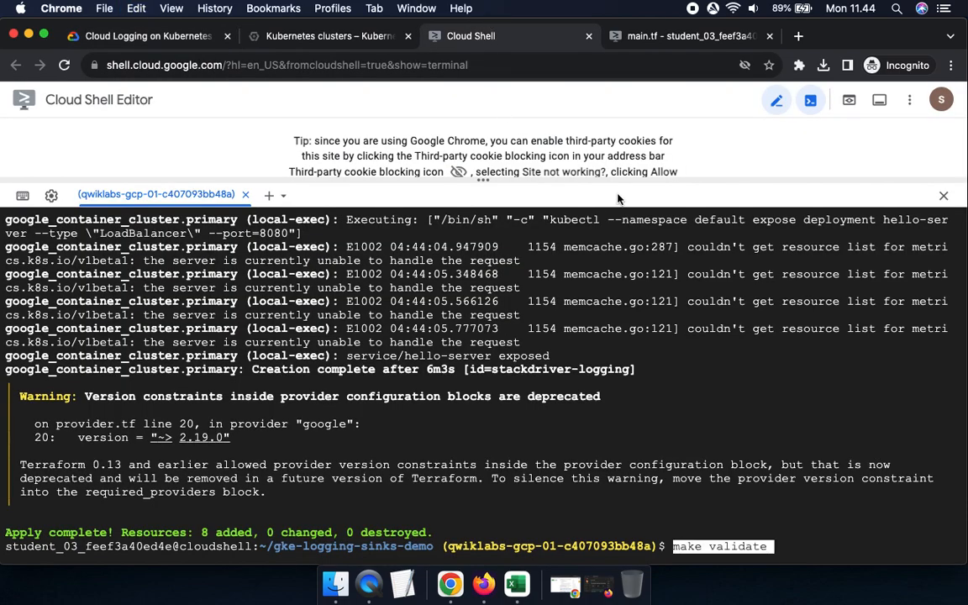
{"action": "key", "text": "Return"}
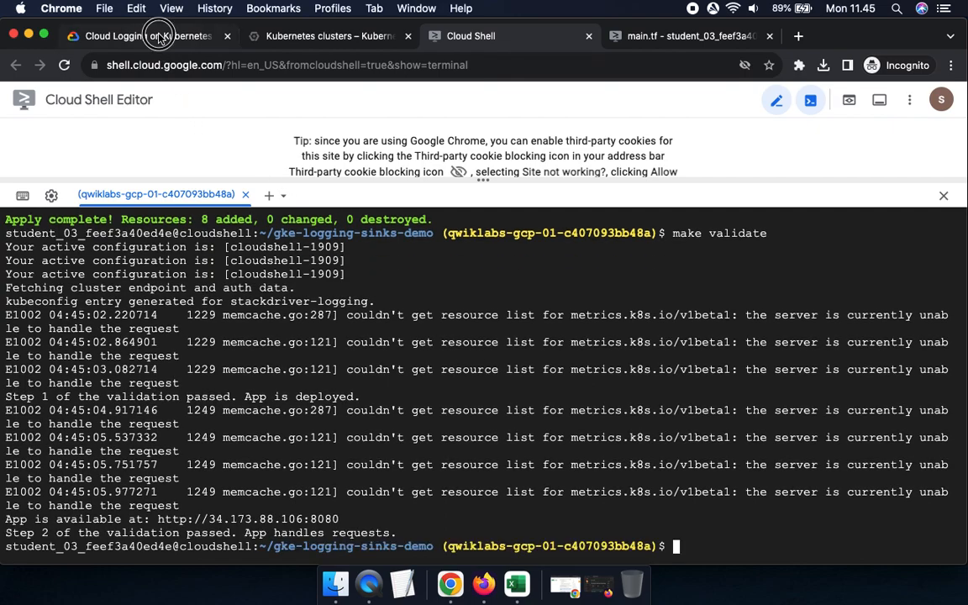
- Compare the validation output with the lab's expected output and read the Task 4 instructions on generating logs
{"action": "left_click", "coordinate": [124, 37]}
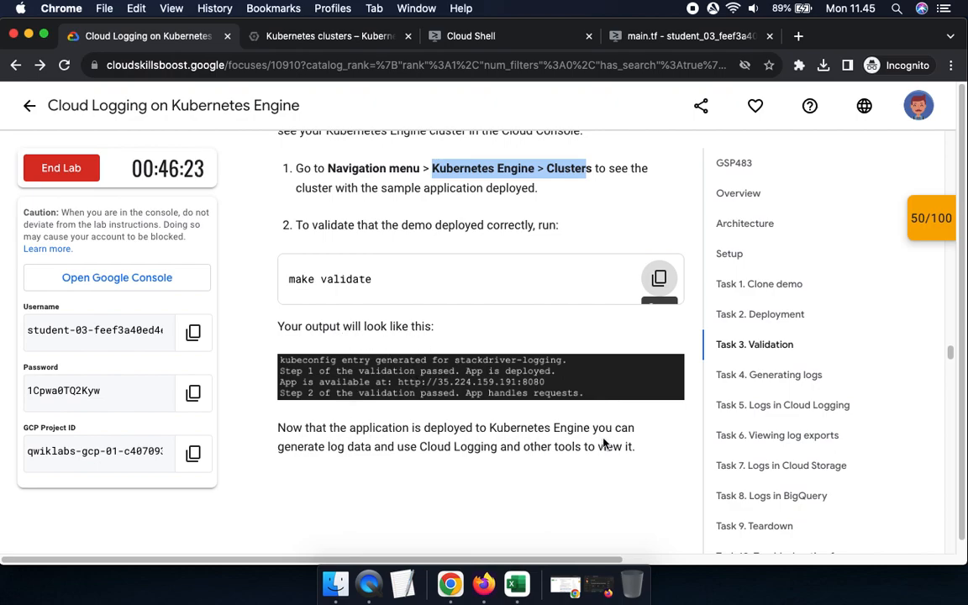
{"action": "left_click", "coordinate": [433, 36]}
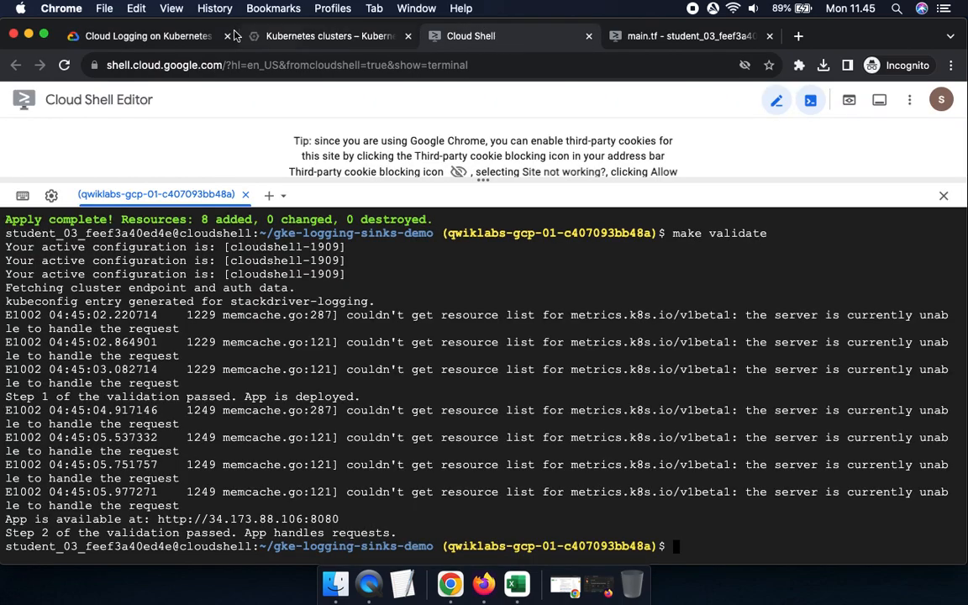
{"action": "left_click", "coordinate": [143, 36]}
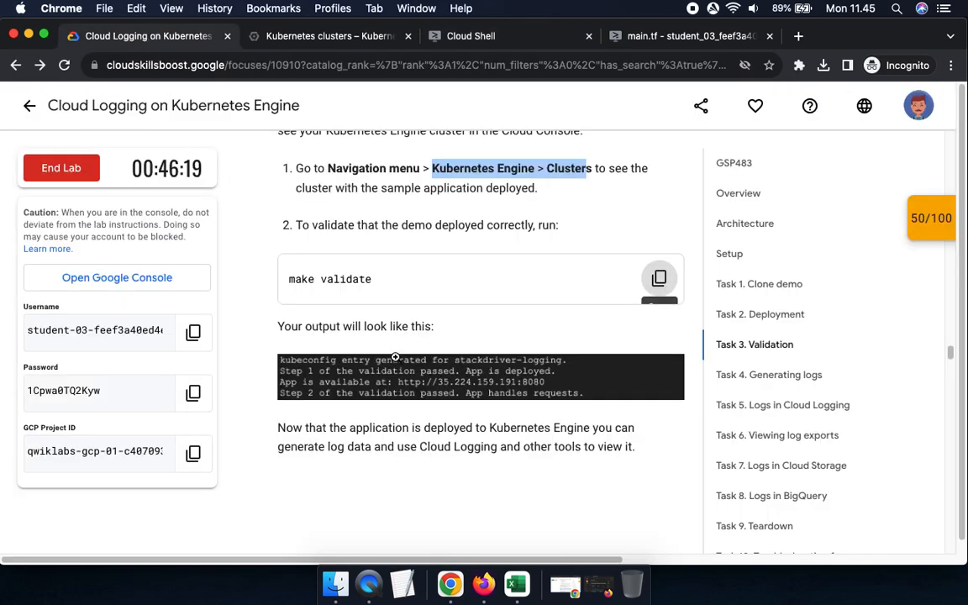
{"action": "scroll", "coordinate": [395, 357], "scroll_direction": "down", "scroll_amount": 10}
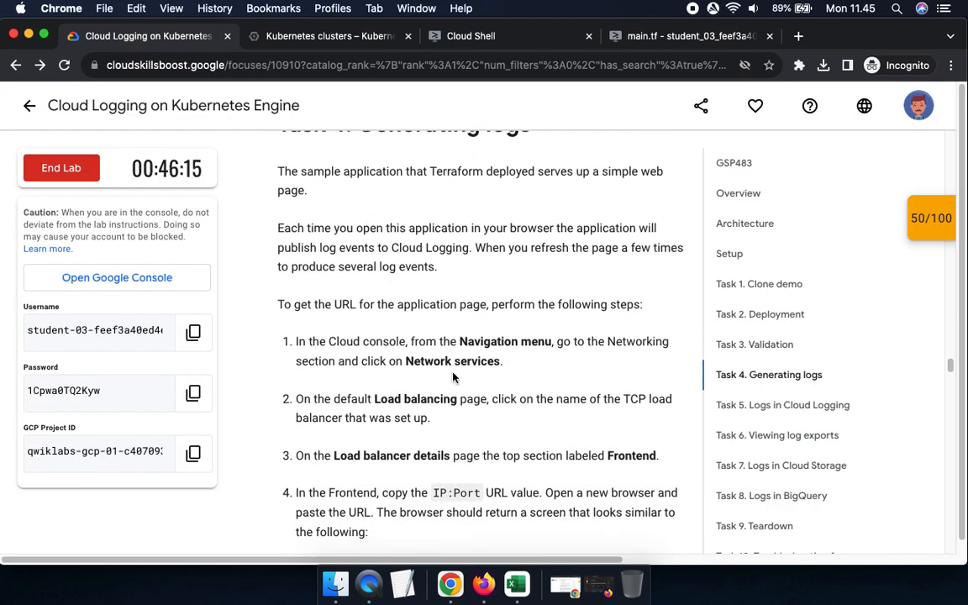
{"action": "scroll", "coordinate": [452, 378], "scroll_direction": "down", "scroll_amount": 5}
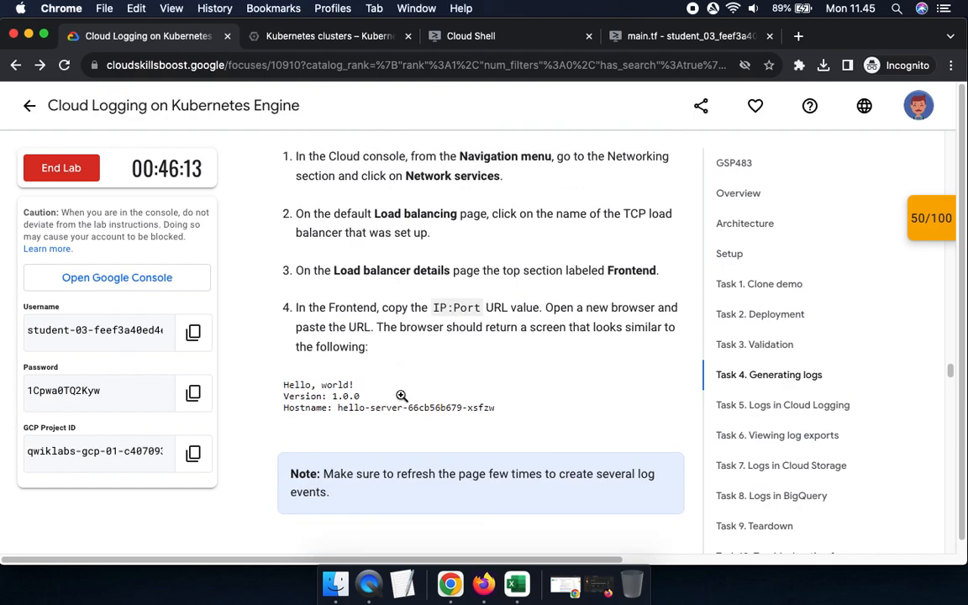
{"action": "left_click_drag", "start_coordinate": [413, 176], "coordinate": [517, 189]}
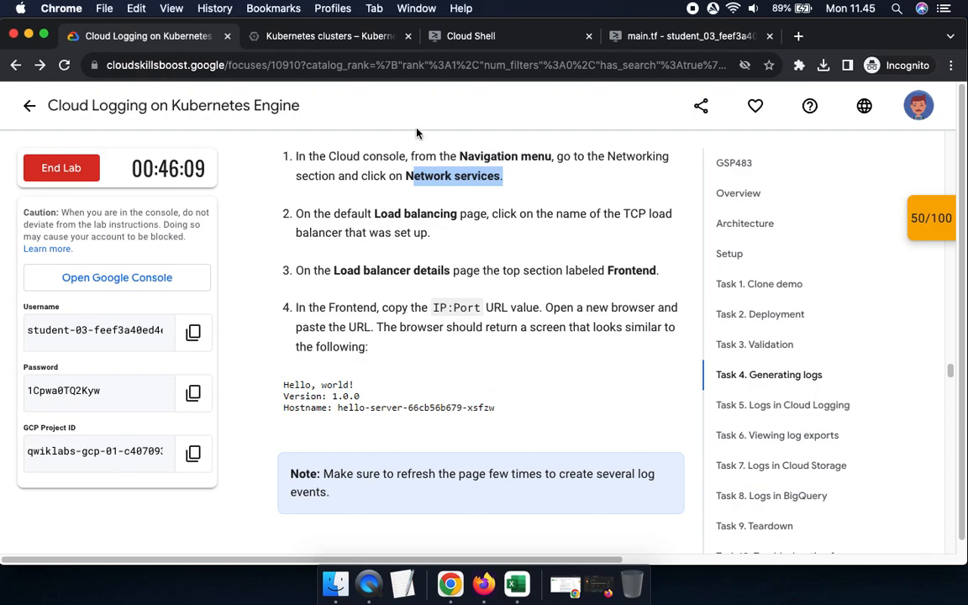
- Open the Load balancing page of Network services in the Cloud console and dismiss its analytics banner and tutorial
{"action": "left_click", "coordinate": [295, 38]}
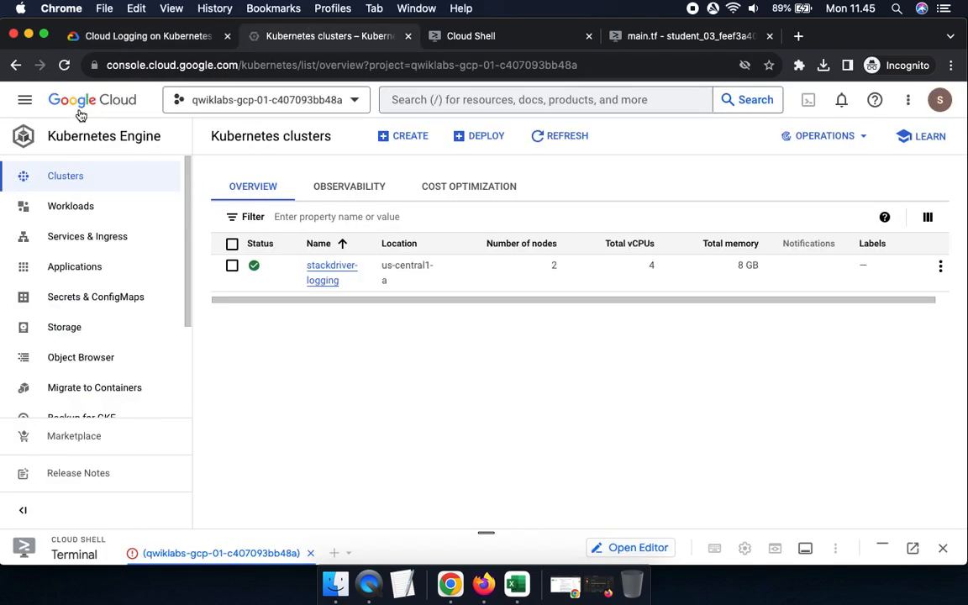
{"action": "left_click", "coordinate": [25, 103]}
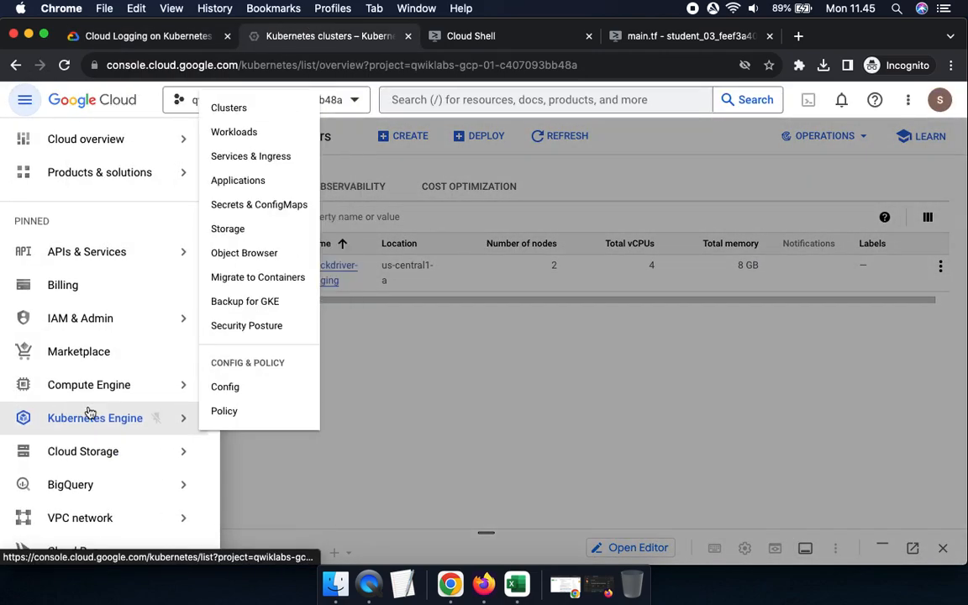
{"action": "scroll", "coordinate": [91, 412], "scroll_direction": "down", "scroll_amount": 4}
{"action": "scroll", "coordinate": [90, 412], "scroll_direction": "down", "scroll_amount": 4}
{"action": "left_click", "coordinate": [100, 410]}
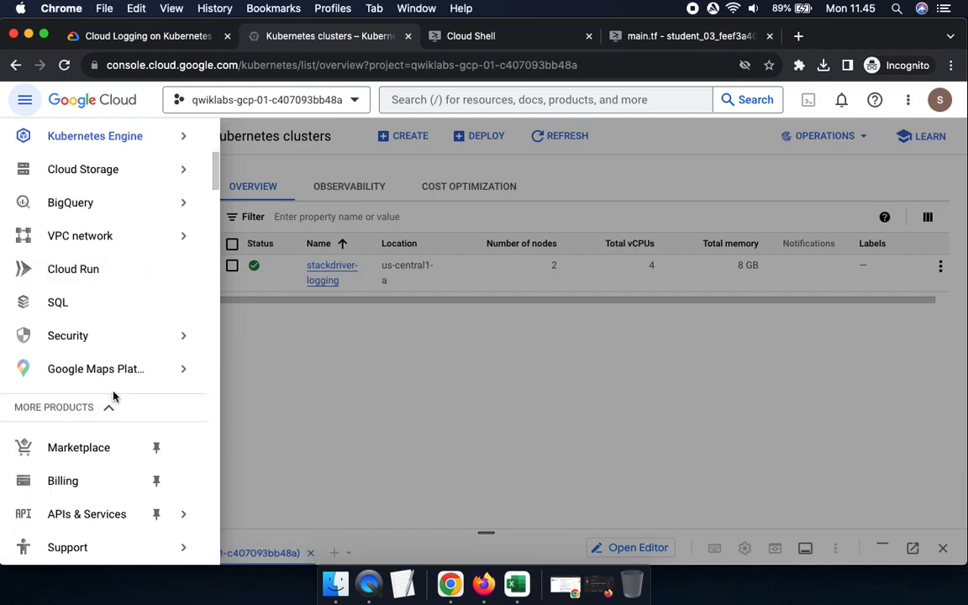
{"action": "scroll", "coordinate": [110, 397], "scroll_direction": "down", "scroll_amount": 4}
{"action": "scroll", "coordinate": [114, 397], "scroll_direction": "down", "scroll_amount": 10}
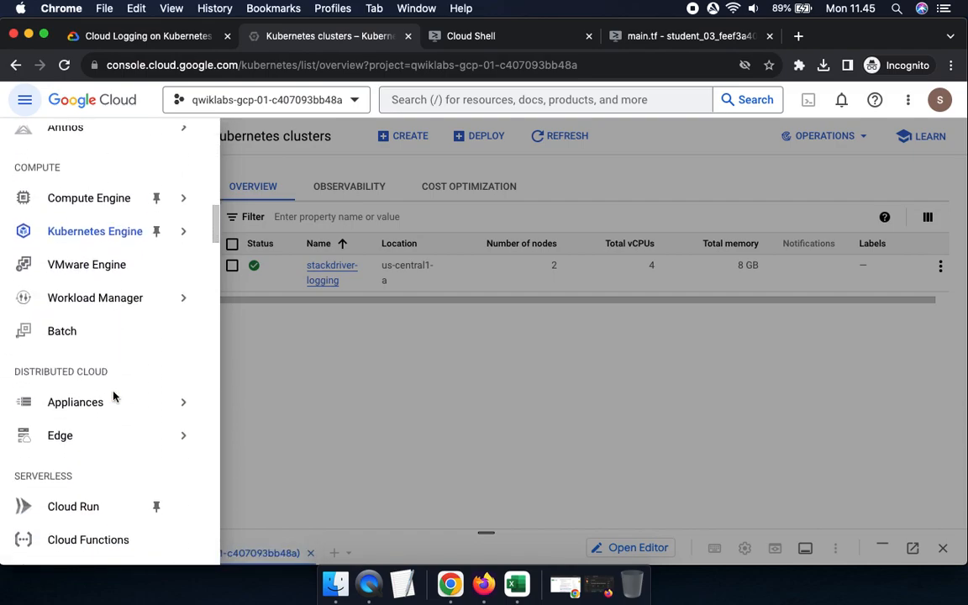
{"action": "scroll", "coordinate": [114, 396], "scroll_direction": "down", "scroll_amount": 10}
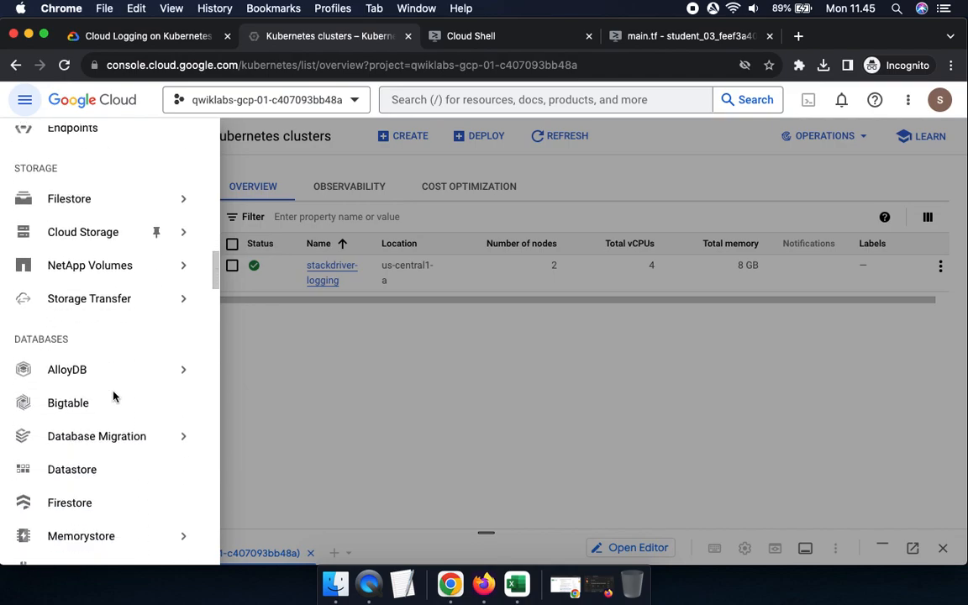
{"action": "scroll", "coordinate": [114, 397], "scroll_direction": "down", "scroll_amount": 10}
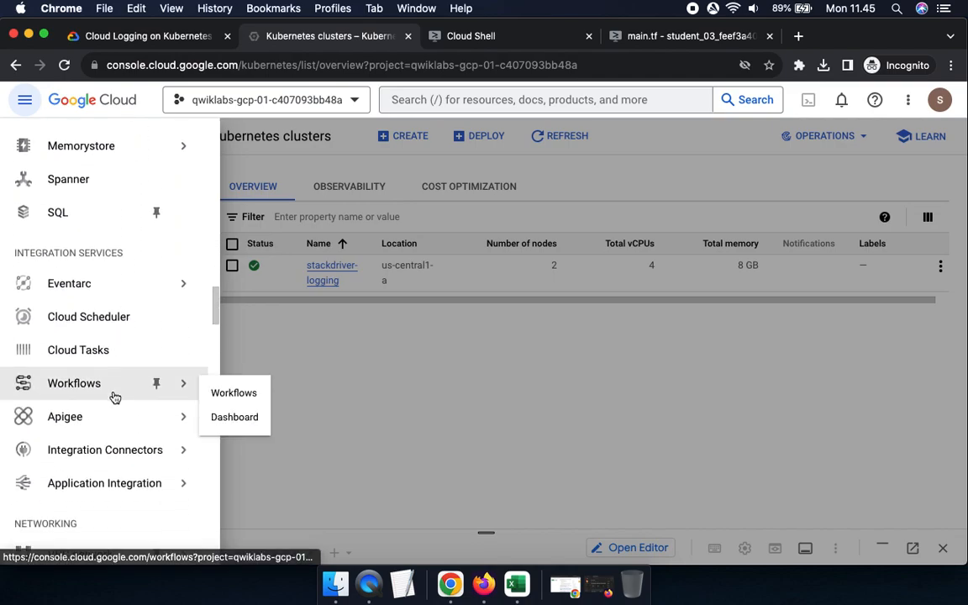
{"action": "scroll", "coordinate": [115, 397], "scroll_direction": "down", "scroll_amount": 3}
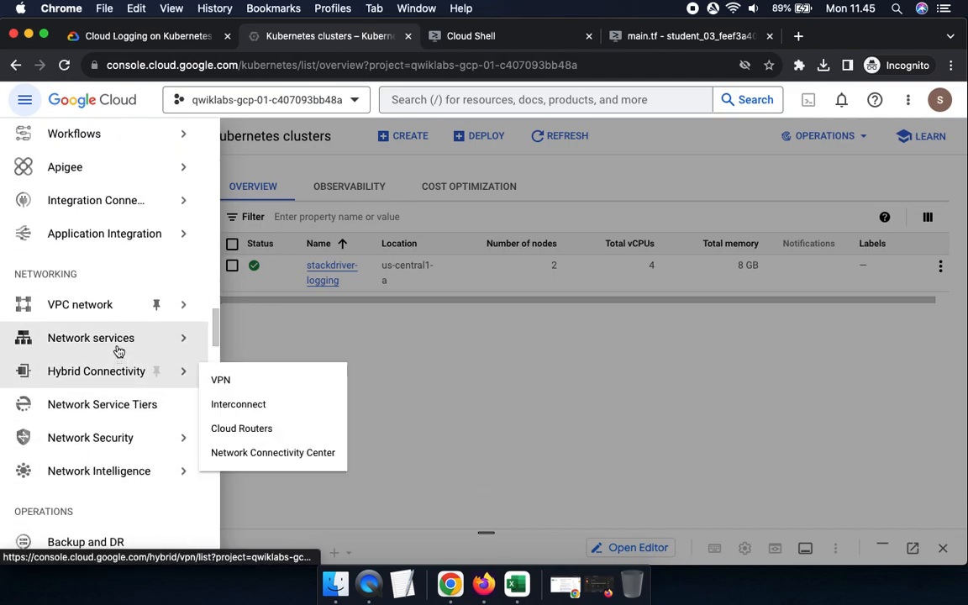
{"action": "left_click", "coordinate": [118, 339]}
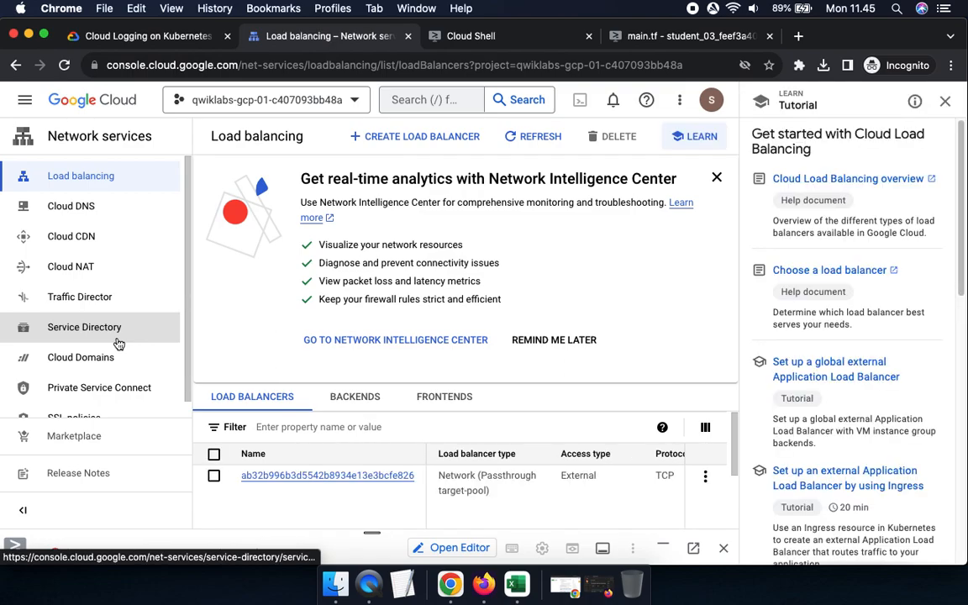
{"action": "left_click", "coordinate": [716, 178]}
{"action": "left_click", "coordinate": [945, 102]}
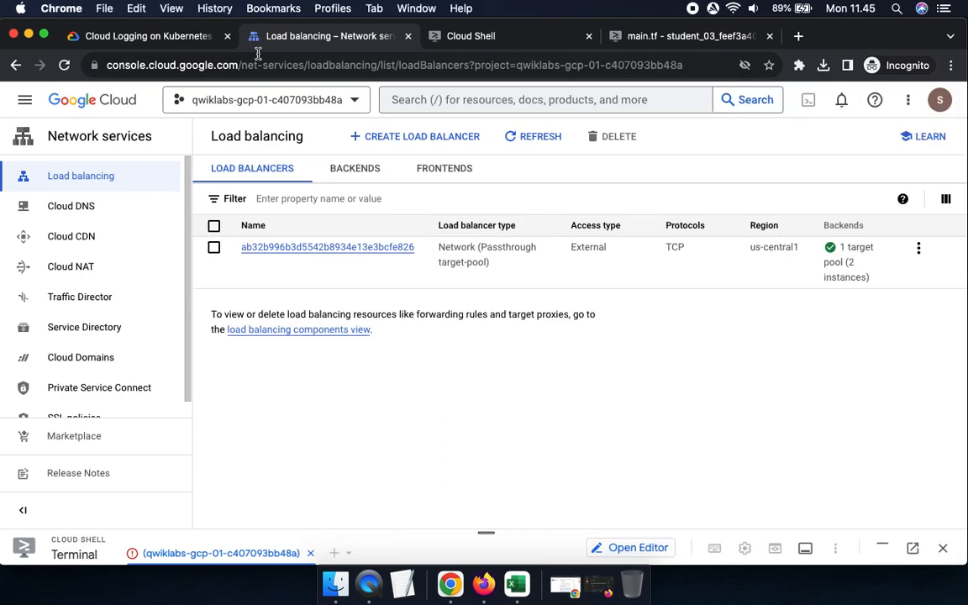
- Open the TCP load balancer's details as the lab instructs and check which section holds the IP:Port value
{"action": "left_click", "coordinate": [147, 37]}
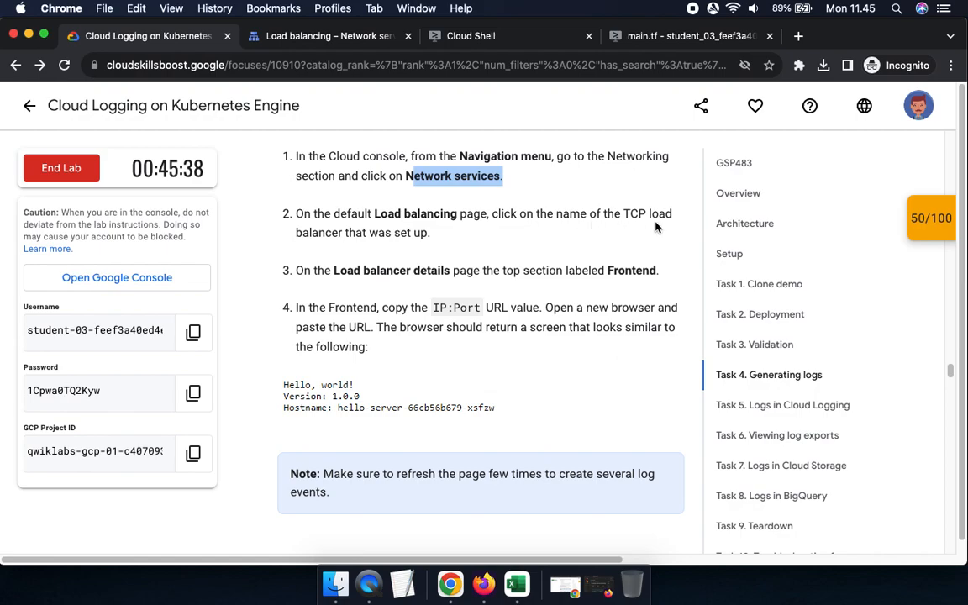
{"action": "left_click", "coordinate": [281, 36]}
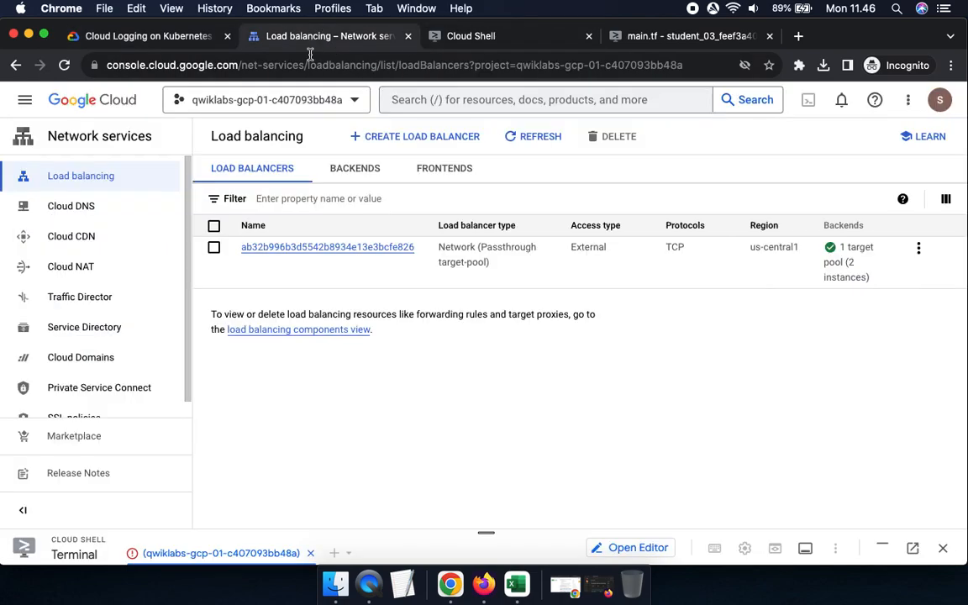
{"action": "left_click", "coordinate": [308, 248]}
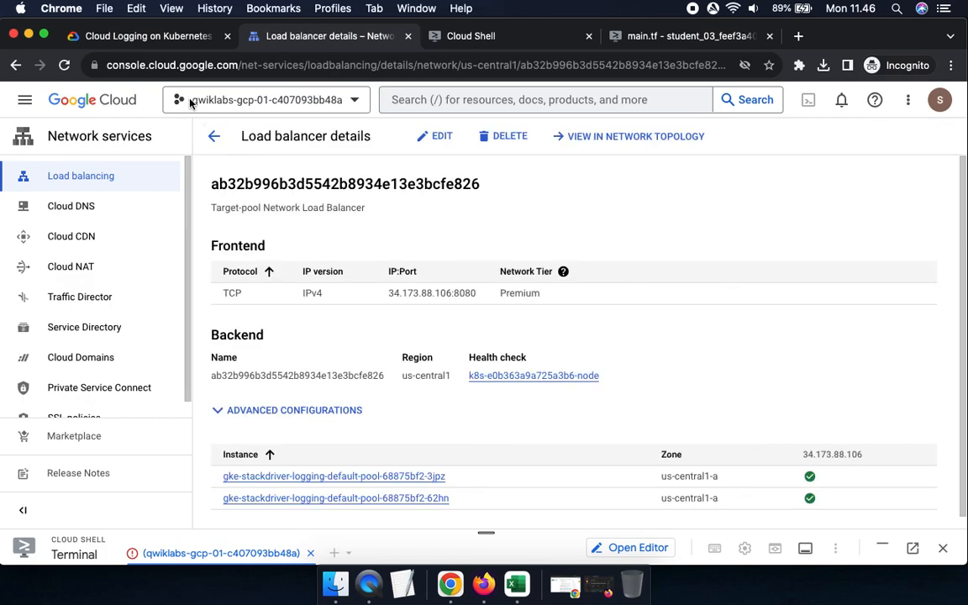
{"action": "left_click", "coordinate": [147, 36]}
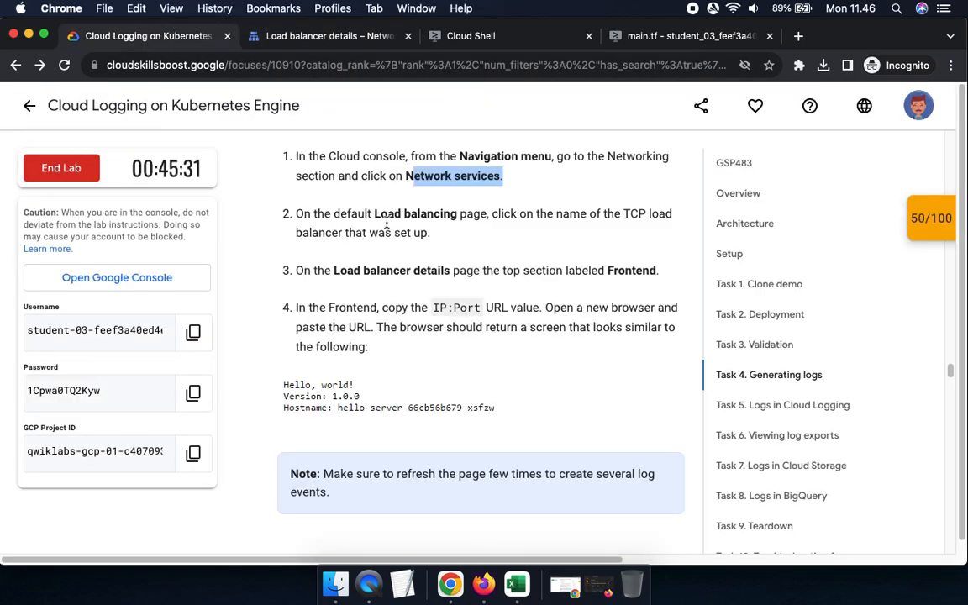
{"action": "double_click", "coordinate": [628, 273]}
{"action": "left_click", "coordinate": [319, 36]}
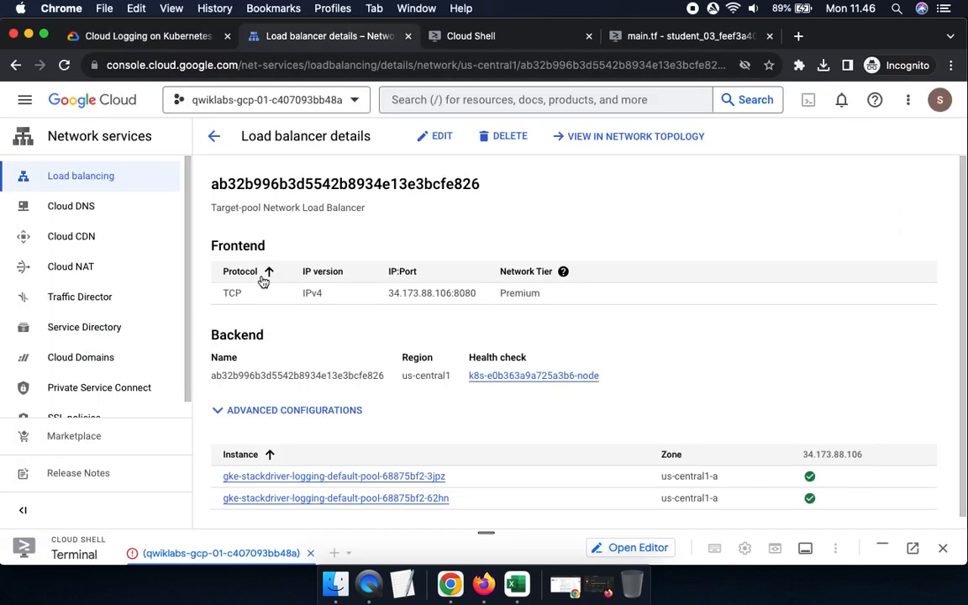
- Copy the IP:Port value 34.173.88.106:8080 from the load balancer's Frontend section and open it in a new browser tab
{"action": "left_click", "coordinate": [146, 42]}
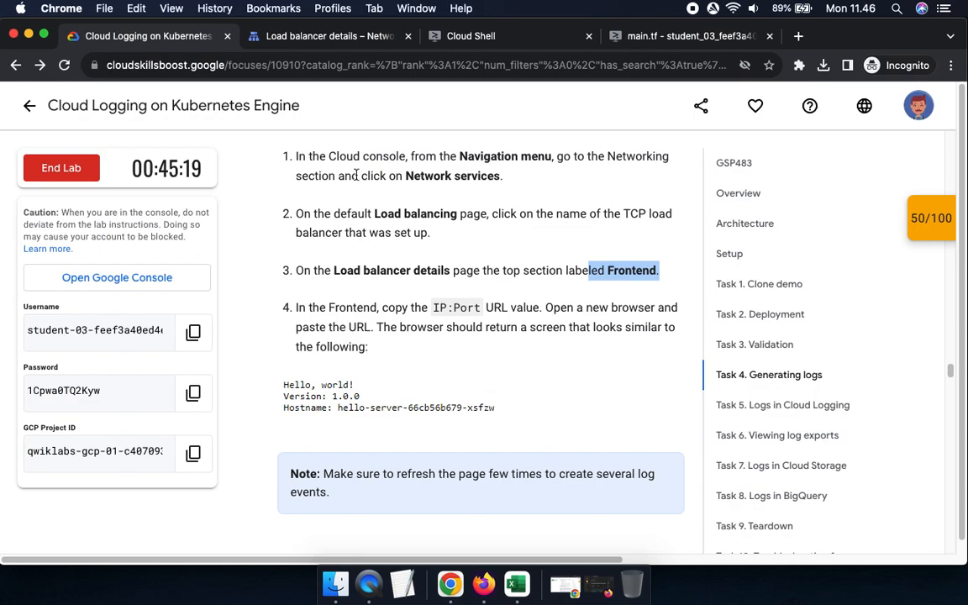
{"action": "left_click", "coordinate": [310, 38]}
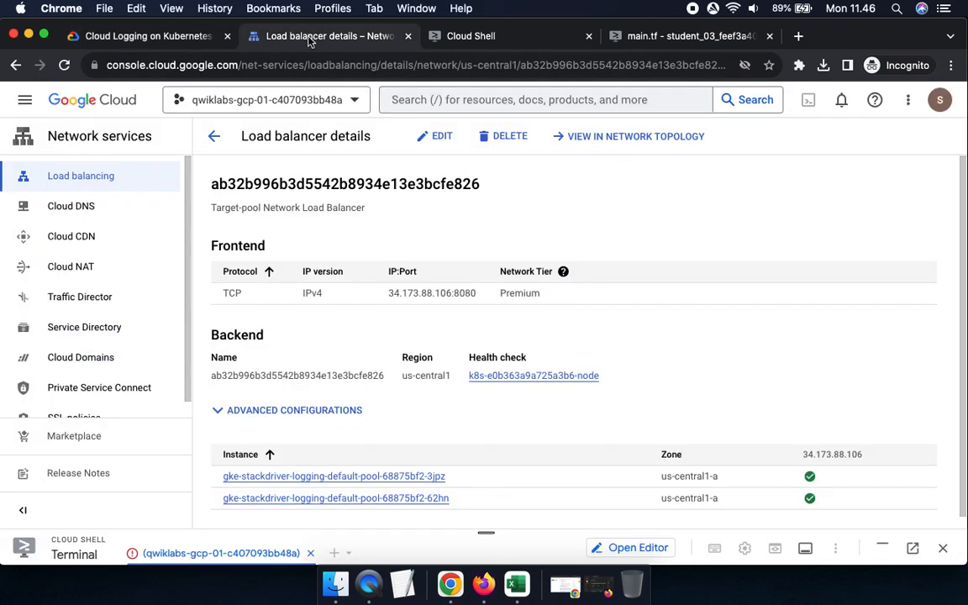
{"action": "left_click_drag", "start_coordinate": [388, 294], "coordinate": [471, 293]}
{"action": "key", "text": "super+c"}
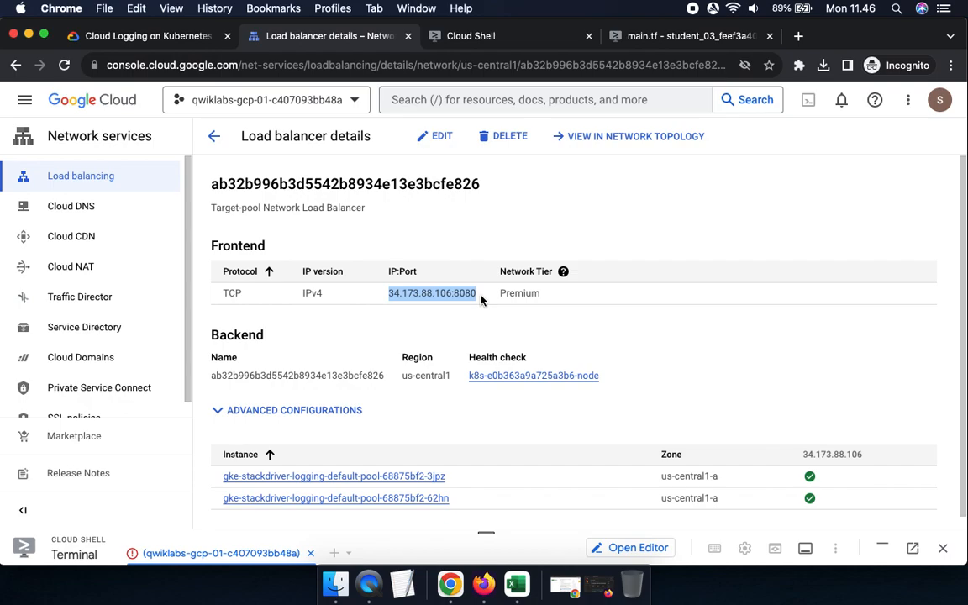
{"action": "key", "text": "super+t"}
{"action": "key", "text": "super+v"}
{"action": "key", "text": "Return"}
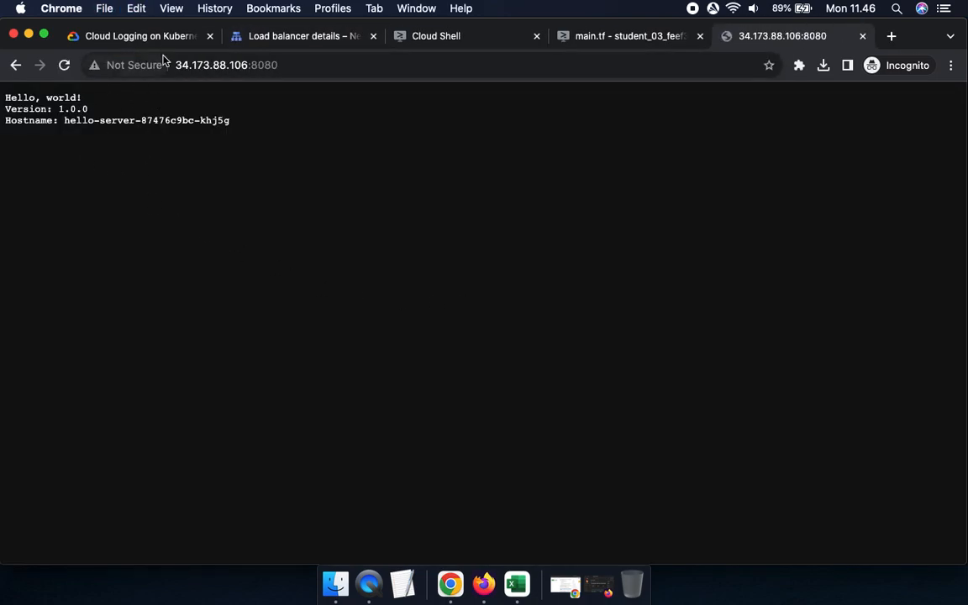
- Read the lab's Task 4 note on refreshing the application page to create log events
{"action": "left_click", "coordinate": [141, 38]}
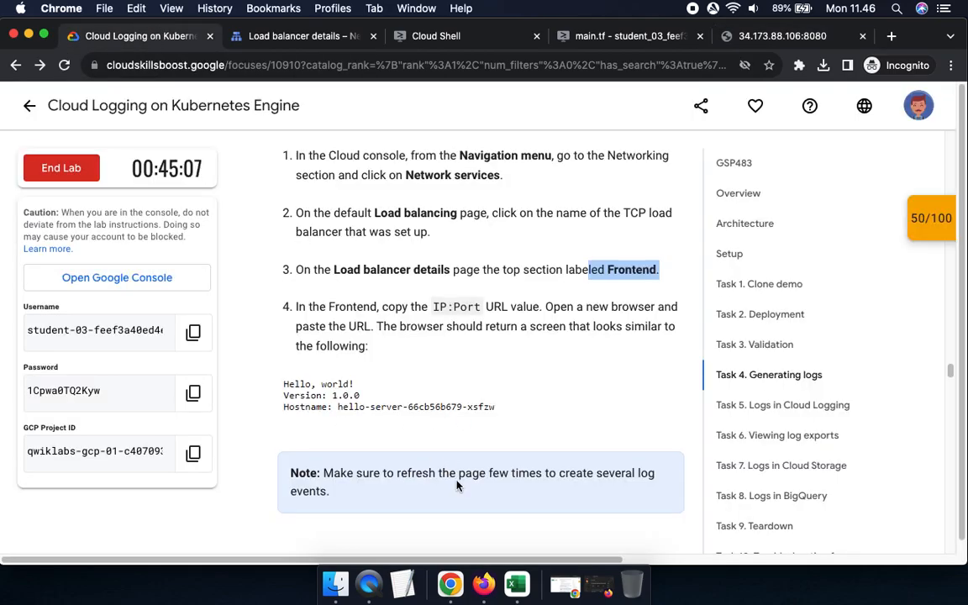
{"action": "scroll", "coordinate": [455, 420], "scroll_direction": "down", "scroll_amount": 3}
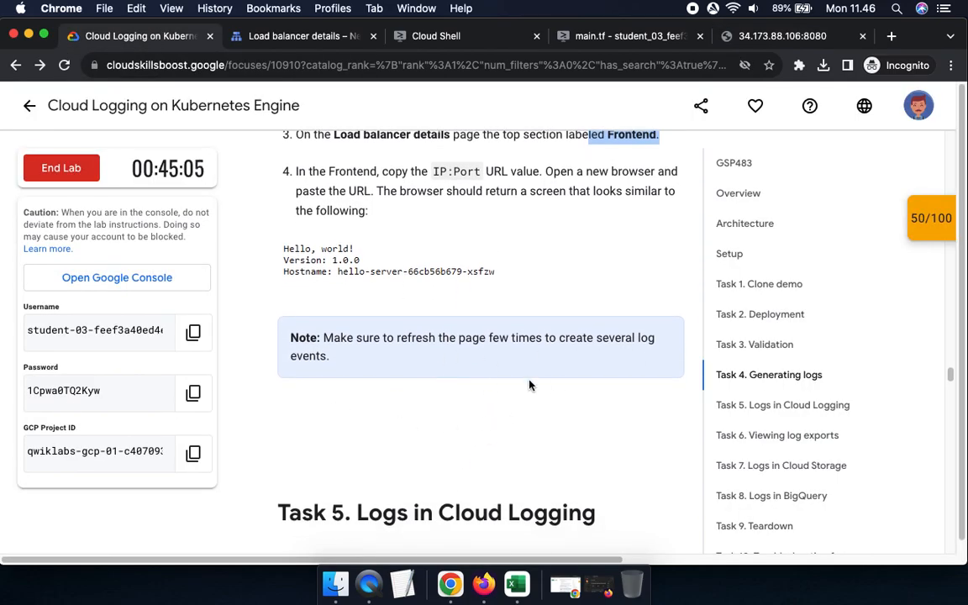
{"action": "left_click", "coordinate": [567, 339]}
{"action": "left_click", "coordinate": [645, 366]}
{"action": "left_click", "coordinate": [605, 344]}
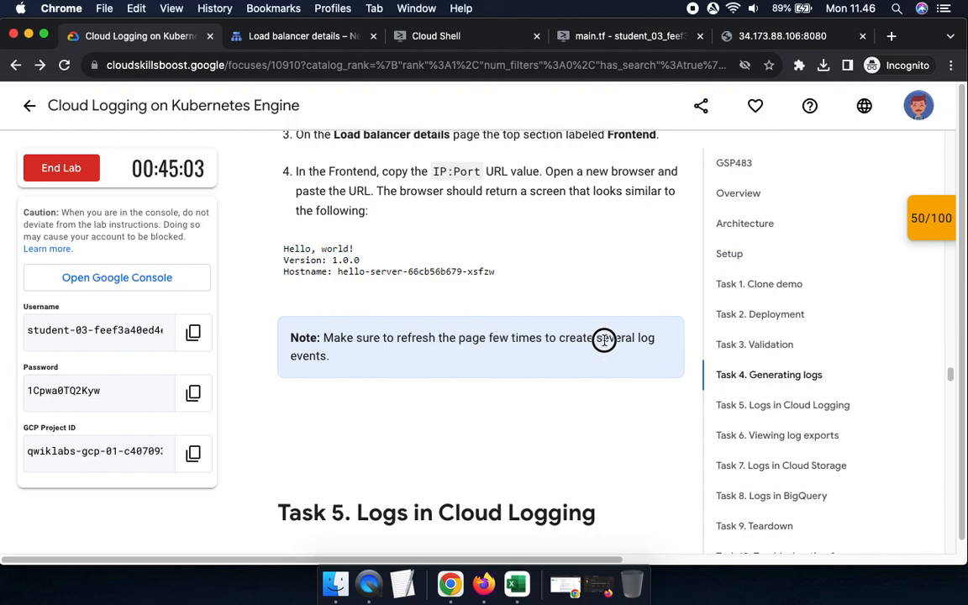
{"action": "left_click_drag", "start_coordinate": [489, 338], "coordinate": [624, 363]}
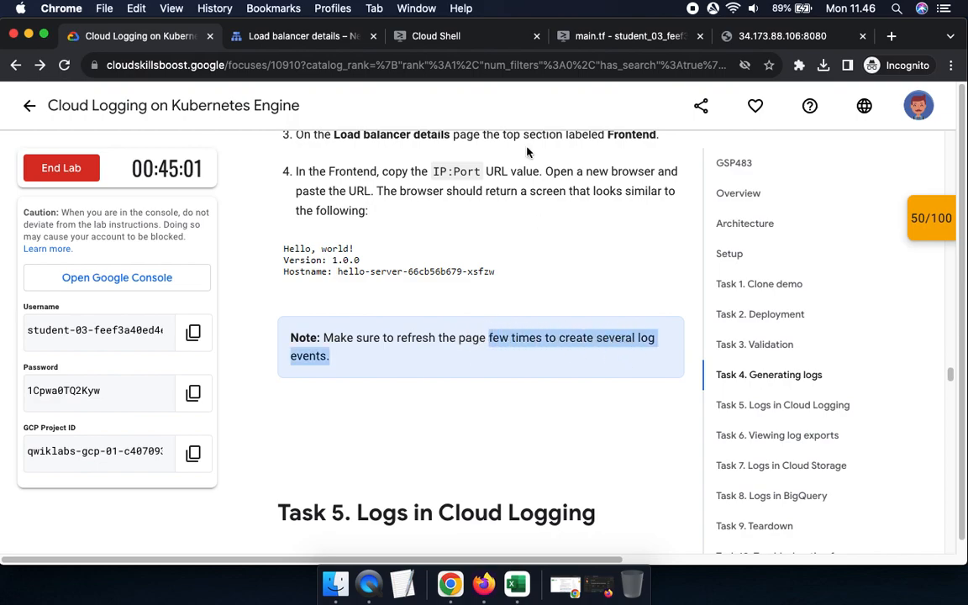
- Reload the application page at 34.173.88.106:8080 several times to generate log events
{"action": "left_click", "coordinate": [463, 38]}
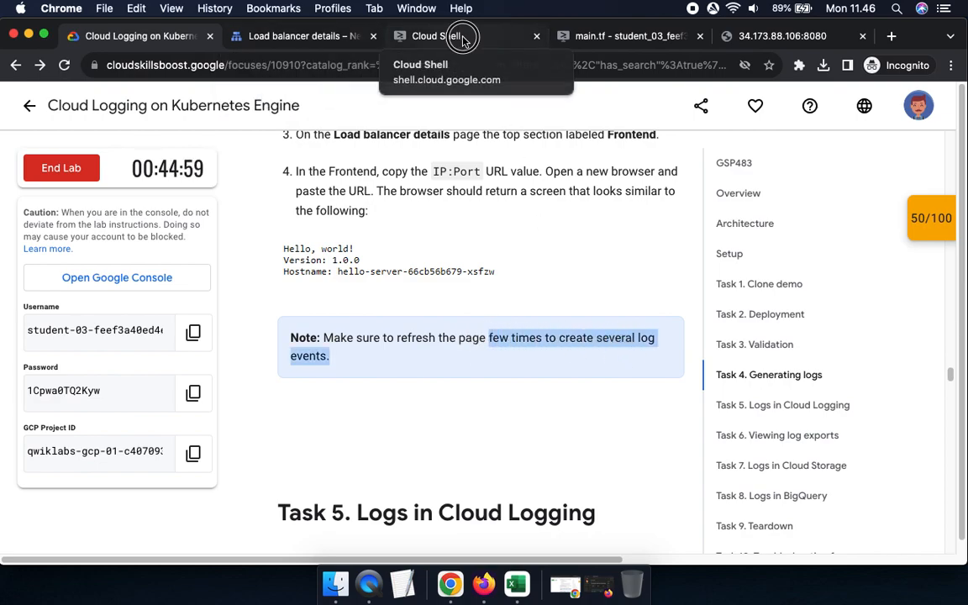
{"action": "left_click", "coordinate": [588, 37]}
{"action": "left_click", "coordinate": [300, 38]}
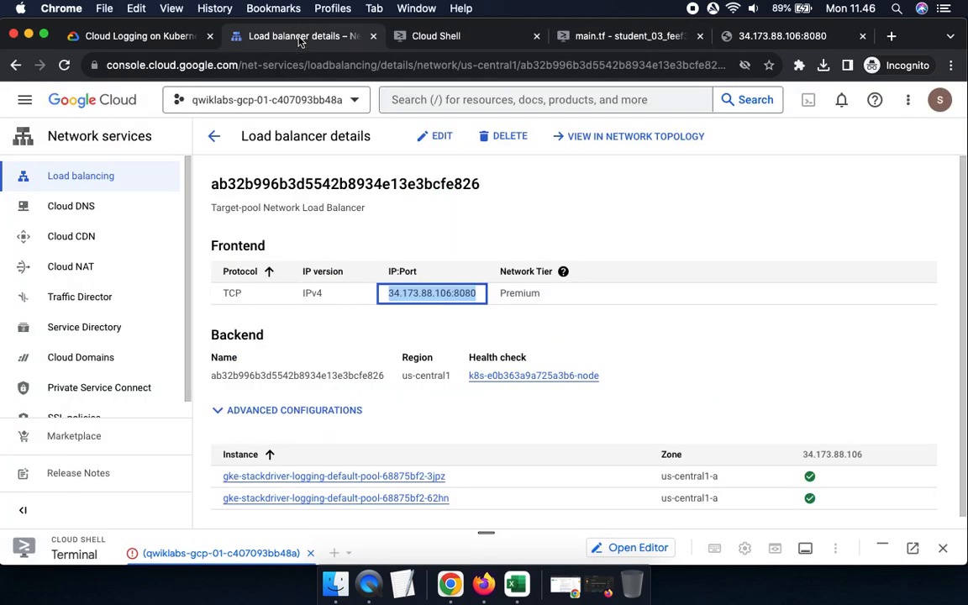
{"action": "left_click", "coordinate": [754, 41]}
{"action": "left_click", "coordinate": [355, 65]}
{"action": "left_click", "coordinate": [355, 65]}
{"action": "left_click", "coordinate": [356, 64]}
{"action": "key", "text": "Return"}
{"action": "left_click", "coordinate": [322, 68]}
{"action": "key", "text": "Return"}
{"action": "left_click", "coordinate": [64, 66]}
{"action": "left_click", "coordinate": [65, 66]}
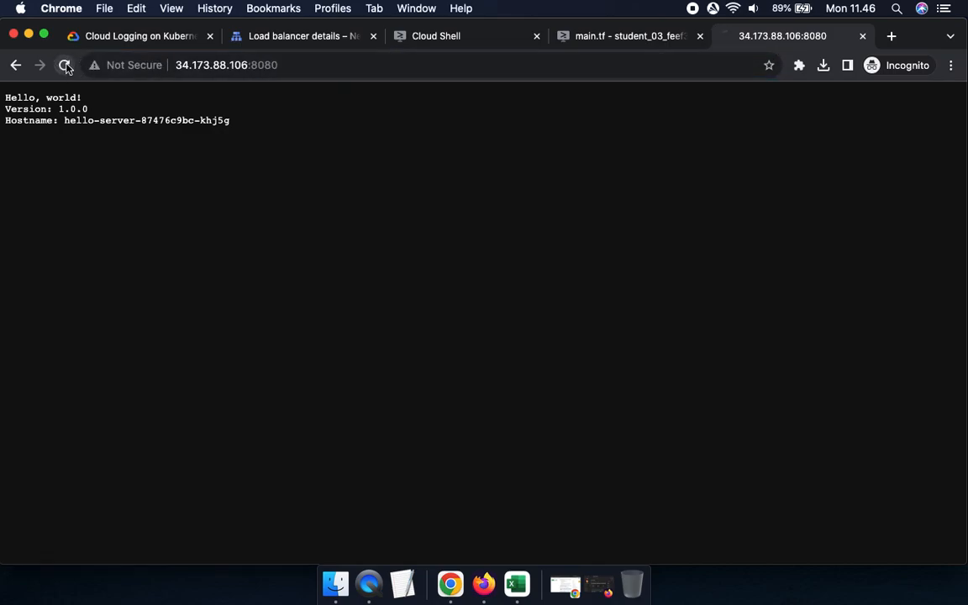
{"action": "left_click", "coordinate": [324, 70]}
{"action": "key", "text": "Return"}
- Read the lab's Task 5 instructions on where to find Logging and which log filters to apply
{"action": "left_click", "coordinate": [151, 42]}
{"action": "scroll", "coordinate": [396, 301], "scroll_direction": "down", "scroll_amount": 5}
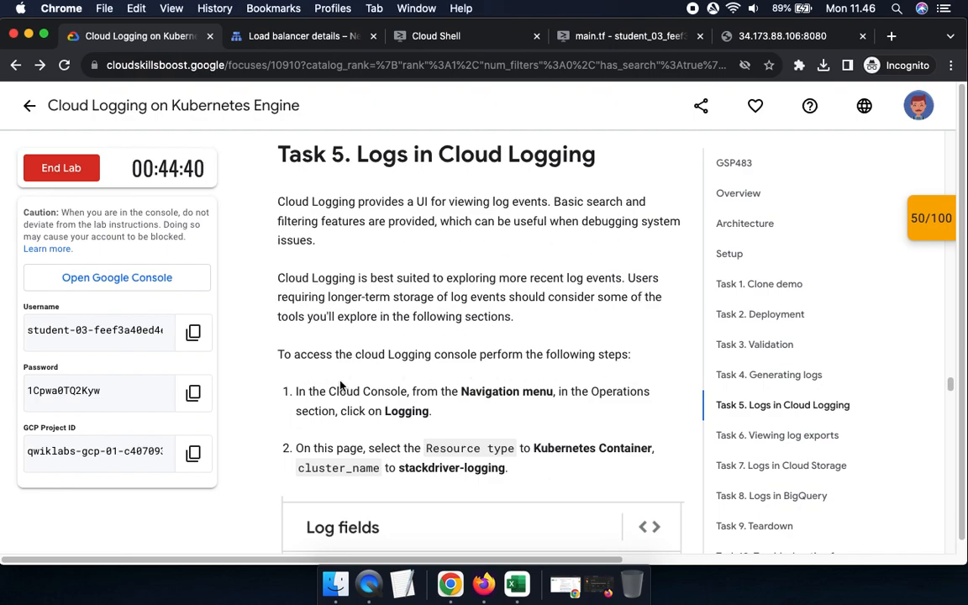
{"action": "scroll", "coordinate": [465, 425], "scroll_direction": "down", "scroll_amount": 5}
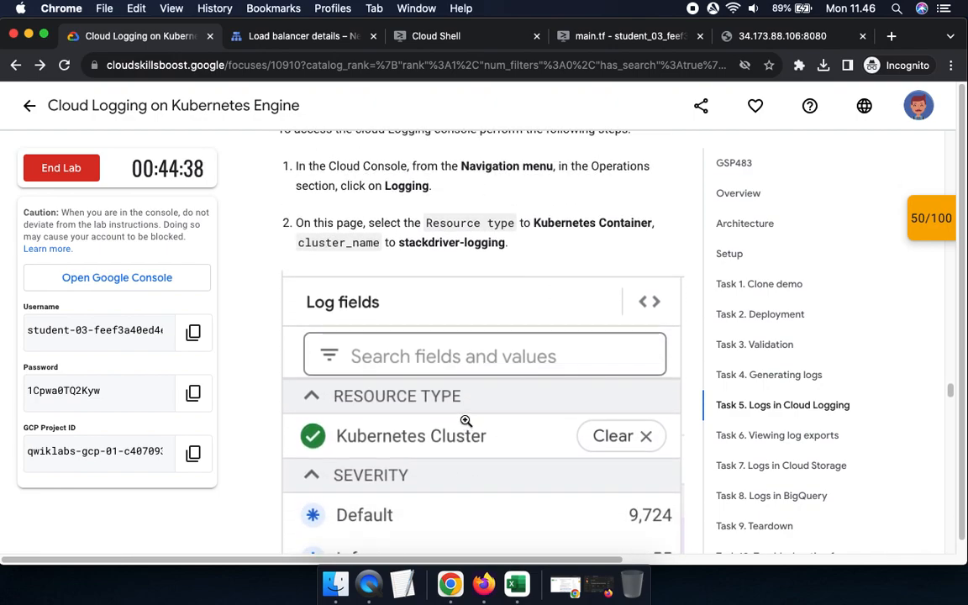
{"action": "left_click_drag", "start_coordinate": [384, 186], "coordinate": [471, 195]}
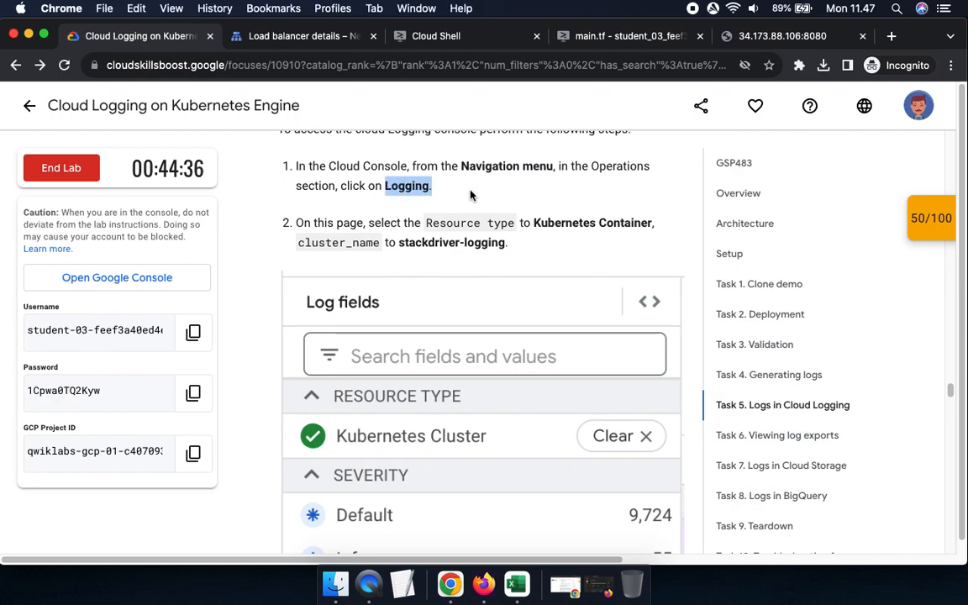
- Open Logging from the Operations section of the Cloud console
{"action": "left_click", "coordinate": [283, 36]}
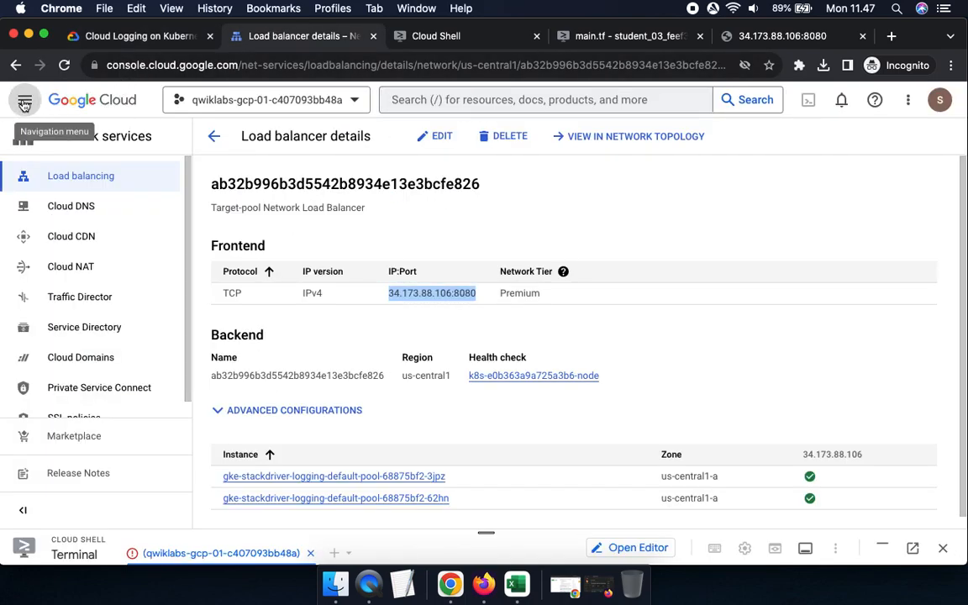
{"action": "left_click", "coordinate": [24, 102]}
{"action": "scroll", "coordinate": [133, 341], "scroll_direction": "down", "scroll_amount": 10}
{"action": "scroll", "coordinate": [137, 343], "scroll_direction": "down", "scroll_amount": 15}
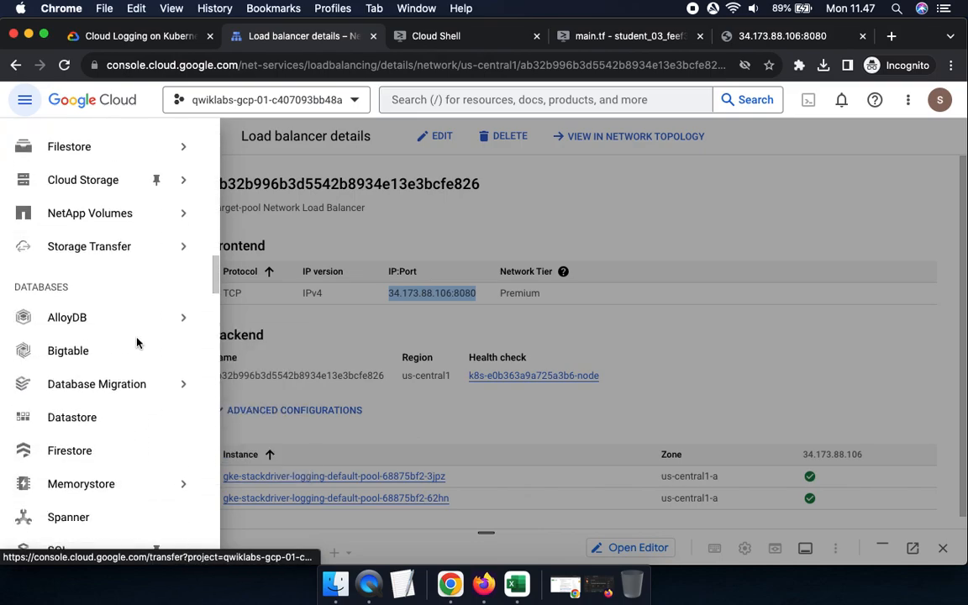
{"action": "scroll", "coordinate": [137, 342], "scroll_direction": "down", "scroll_amount": 15}
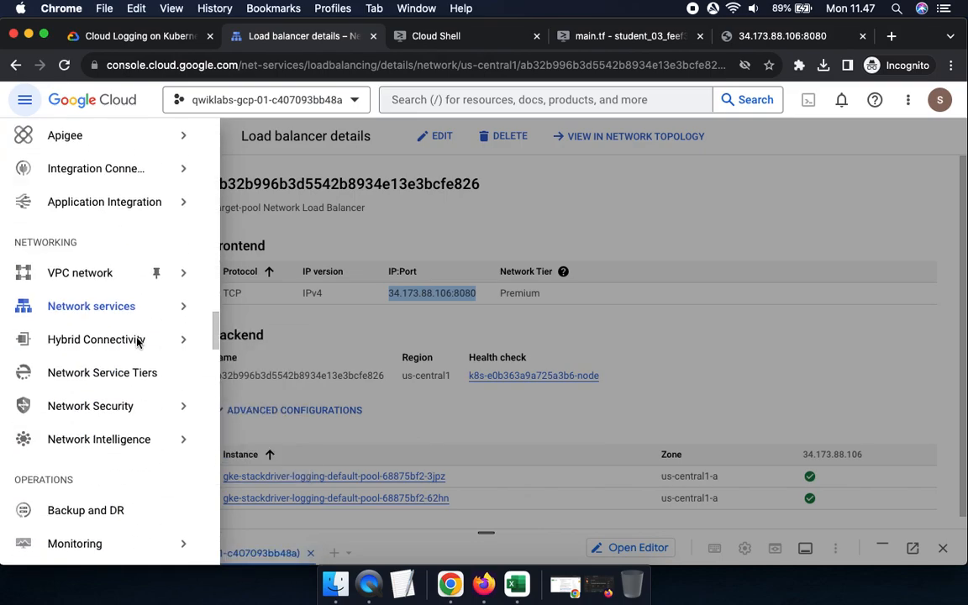
{"action": "mouse_move", "coordinate": [138, 341]}
{"action": "mouse_move", "coordinate": [145, 314]}
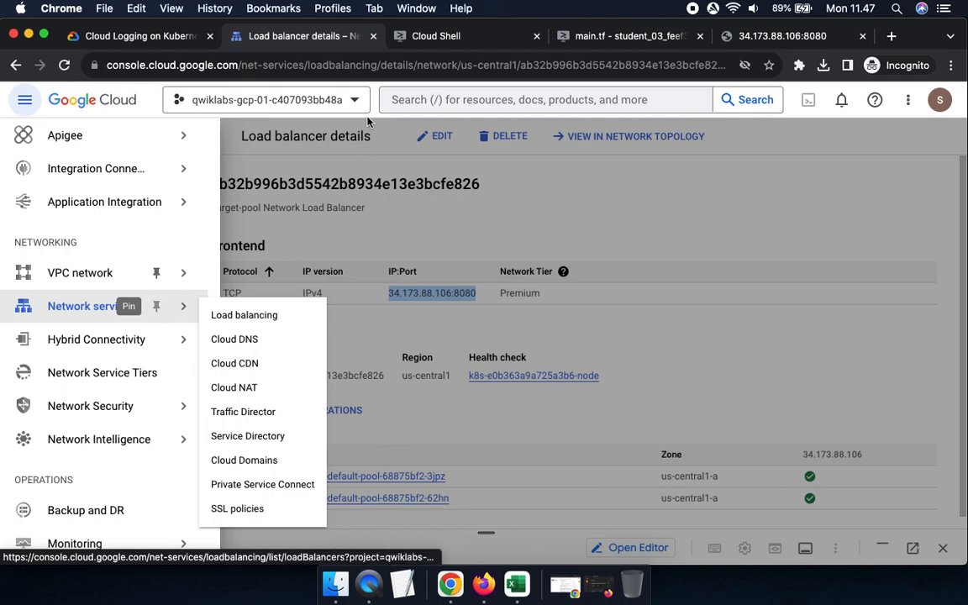
{"action": "left_click", "coordinate": [132, 36]}
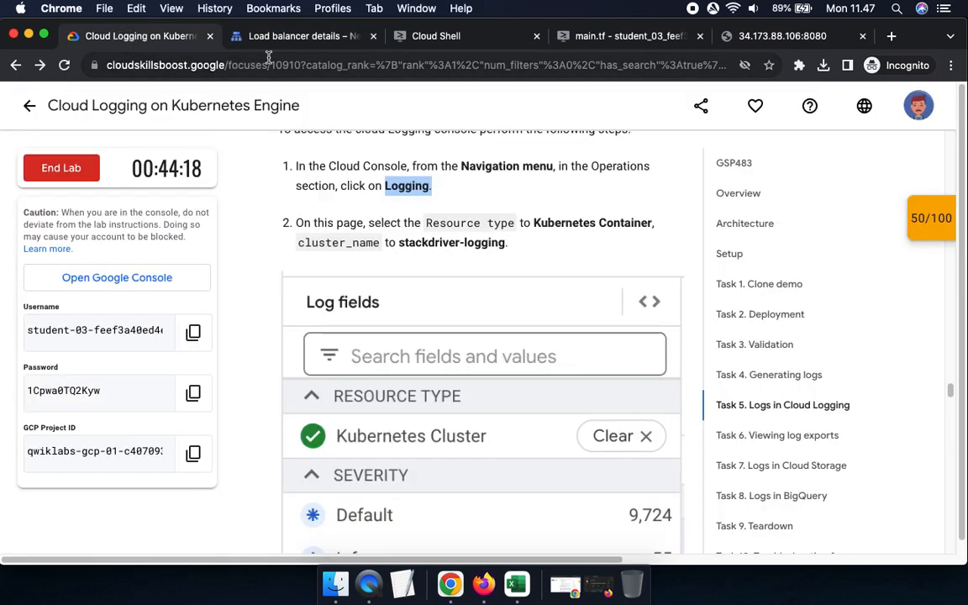
{"action": "left_click", "coordinate": [246, 36]}
{"action": "scroll", "coordinate": [131, 297], "scroll_direction": "down", "scroll_amount": 5}
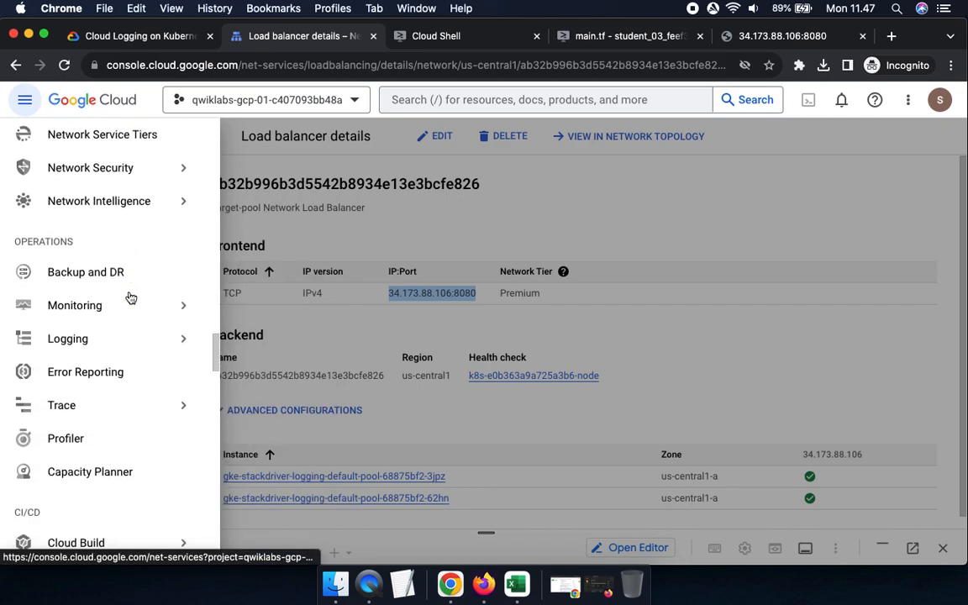
{"action": "left_click", "coordinate": [76, 339]}
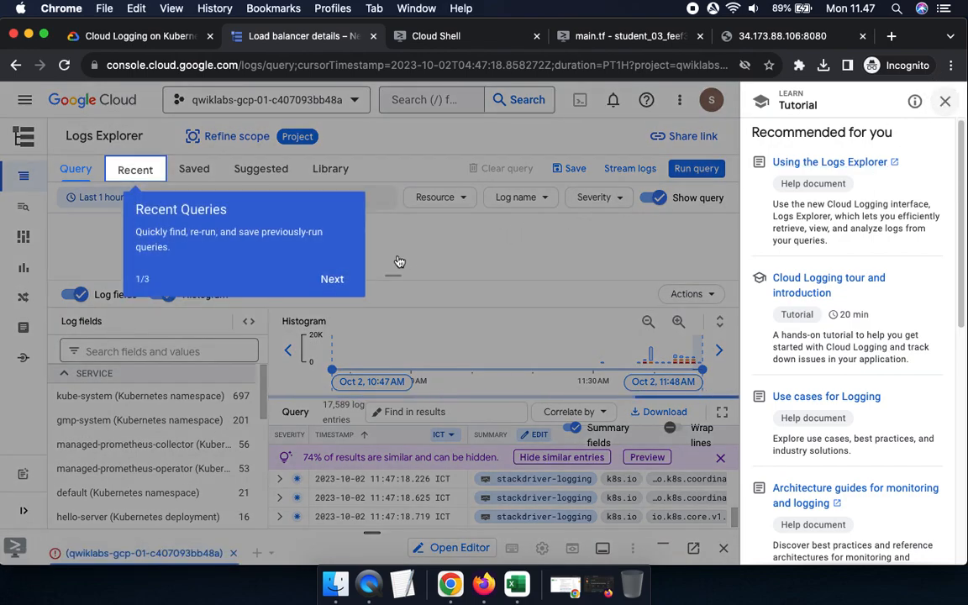
- Go through the Logs Explorer introduction tips to the end and shrink the query editor to show more log results
{"action": "left_click", "coordinate": [333, 280]}
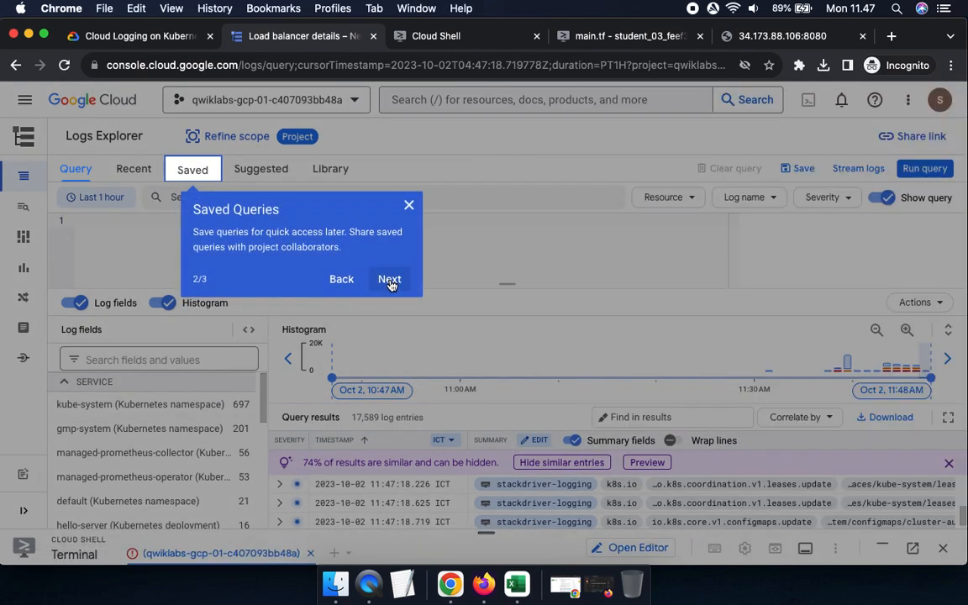
{"action": "left_click", "coordinate": [390, 279]}
{"action": "left_click", "coordinate": [461, 301]}
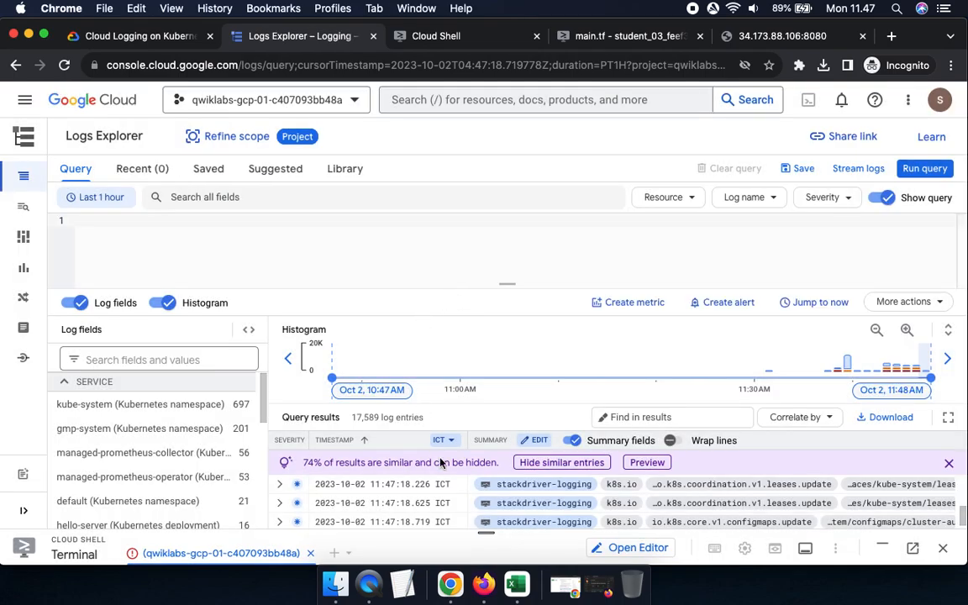
{"action": "mouse_move", "coordinate": [507, 285]}
{"action": "left_mouse_down"}
{"action": "mouse_move", "coordinate": [514, 240]}
{"action": "mouse_move", "coordinate": [508, 264]}
{"action": "left_mouse_up"}
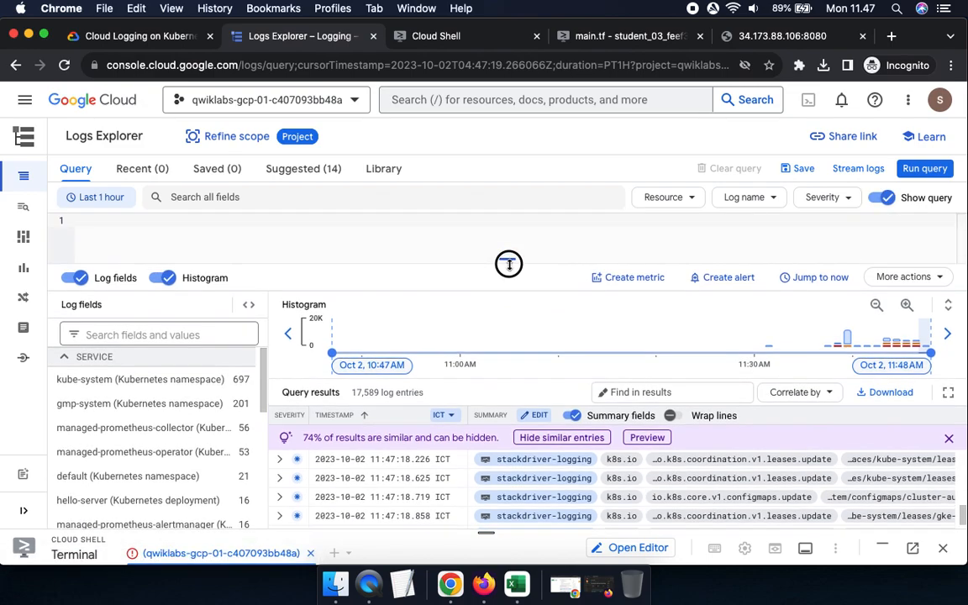
{"action": "scroll", "coordinate": [565, 495], "scroll_direction": "down", "scroll_amount": 2}
{"action": "scroll", "coordinate": [565, 498], "scroll_direction": "down", "scroll_amount": 3}
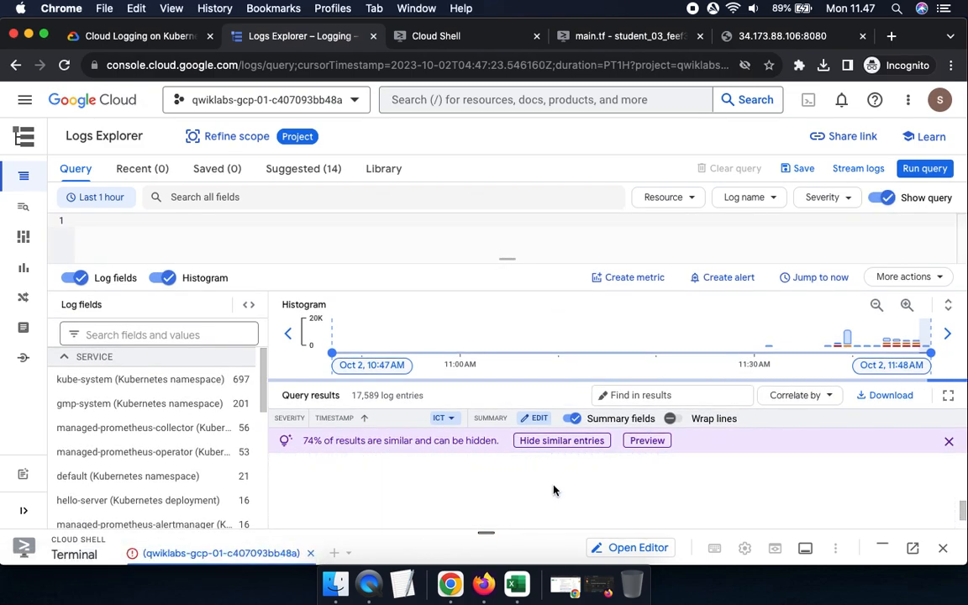
- Check the lab's filter instructions and limit the logs to the Kubernetes Container resource type
{"action": "left_click", "coordinate": [134, 35]}
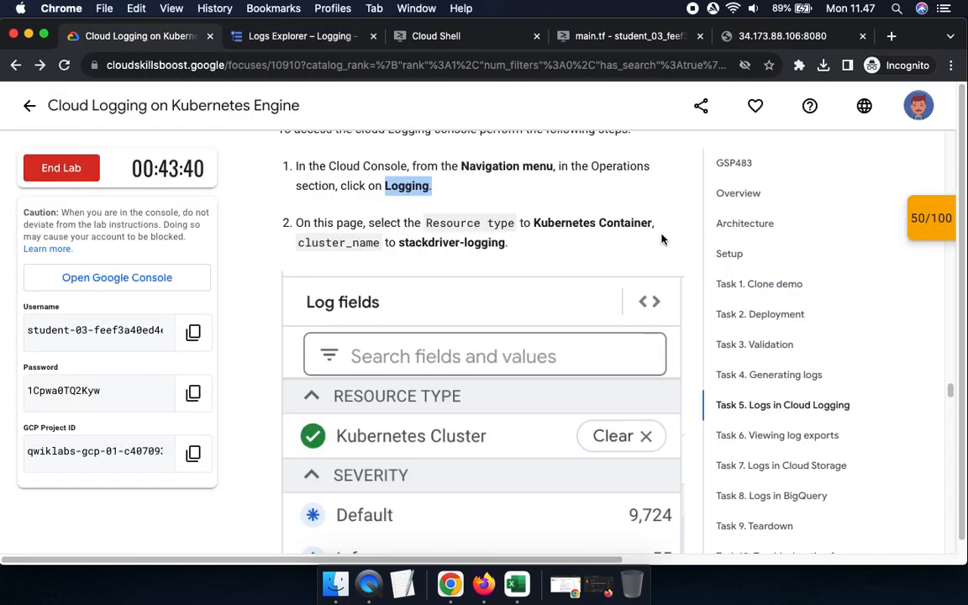
{"action": "scroll", "coordinate": [555, 378], "scroll_direction": "down", "scroll_amount": 5}
{"action": "scroll", "coordinate": [547, 382], "scroll_direction": "up", "scroll_amount": 5}
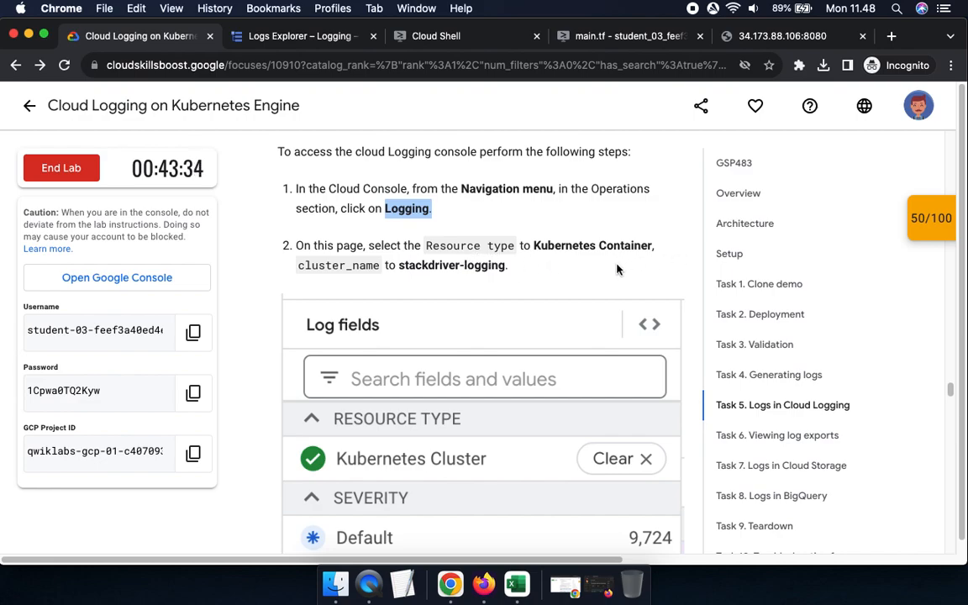
{"action": "scroll", "coordinate": [602, 271], "scroll_direction": "down", "scroll_amount": 3}
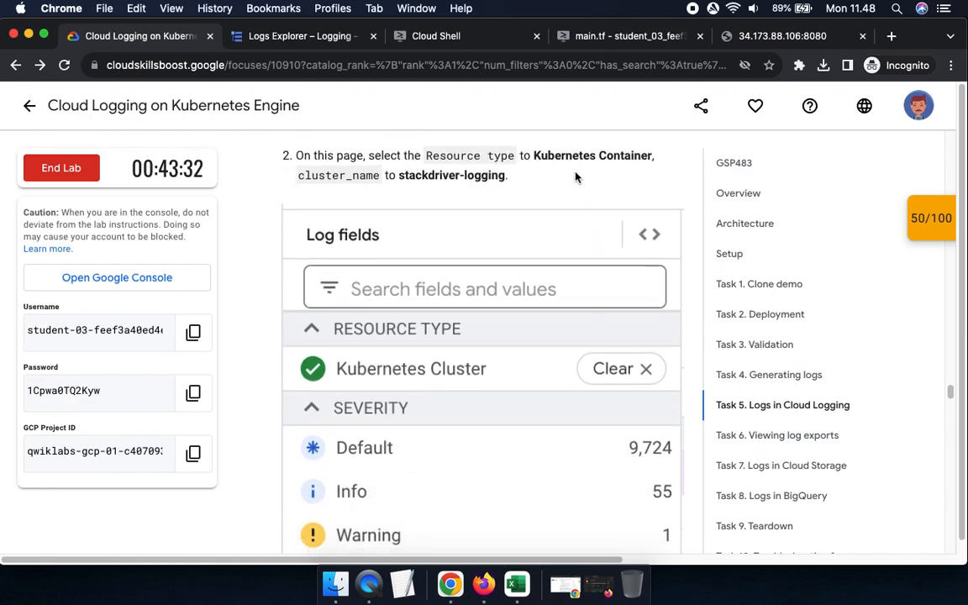
{"action": "left_click", "coordinate": [320, 39]}
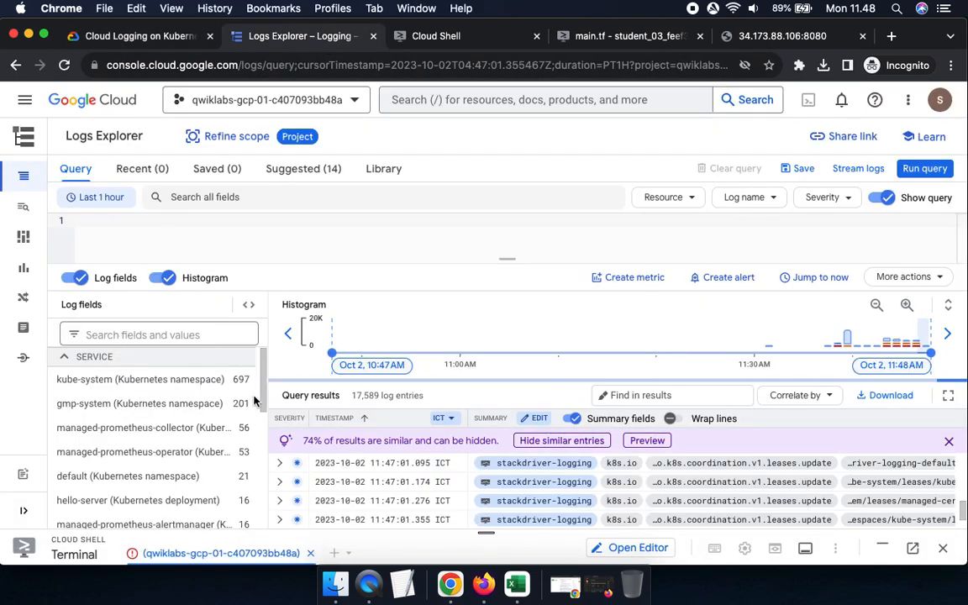
{"action": "scroll", "coordinate": [185, 422], "scroll_direction": "down", "scroll_amount": 6}
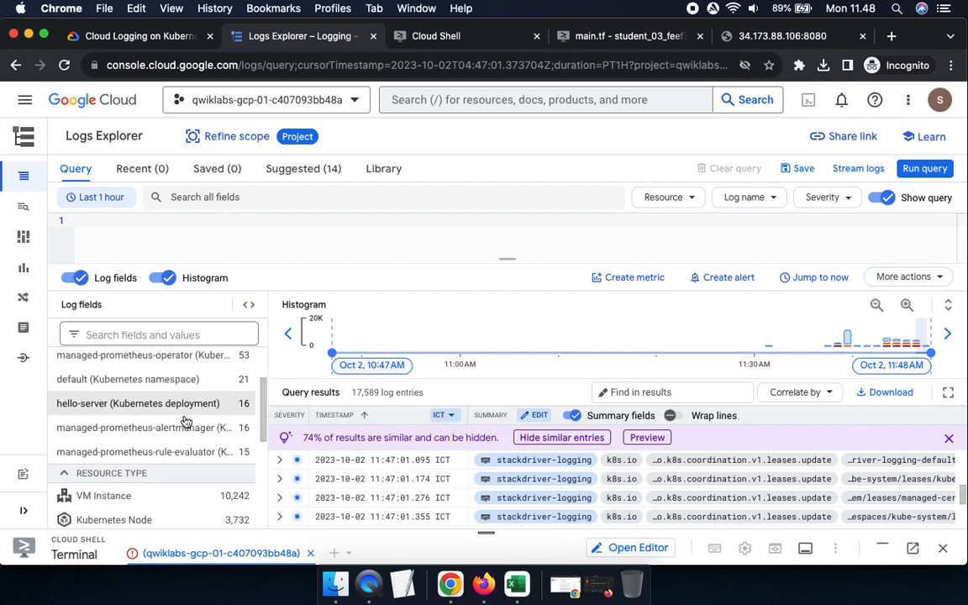
{"action": "left_click", "coordinate": [137, 486]}
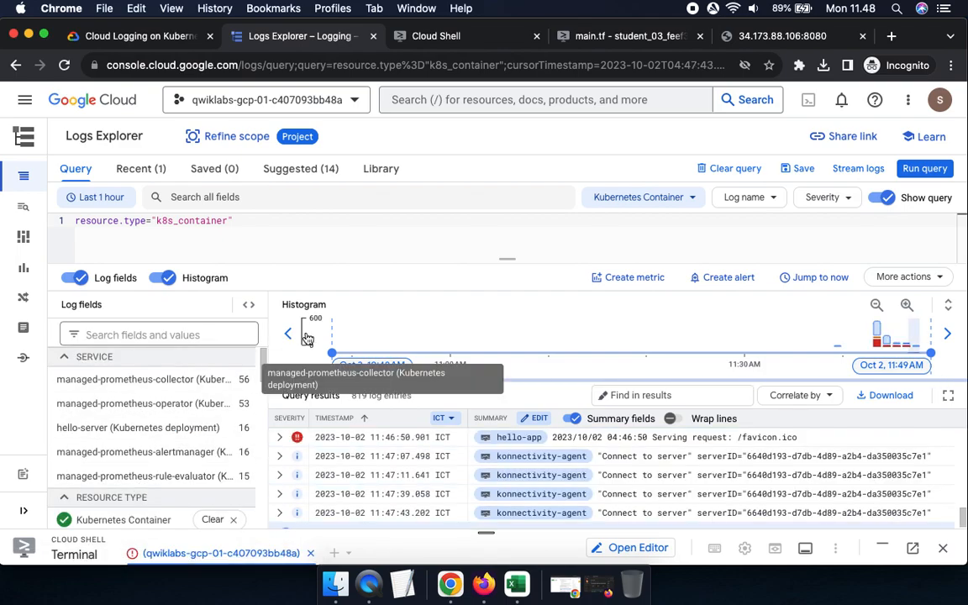
- Check the lab's log filter instructions and limit the logs to the stackdriver-logging cluster name
{"action": "scroll", "coordinate": [193, 422], "scroll_direction": "down", "scroll_amount": 1}
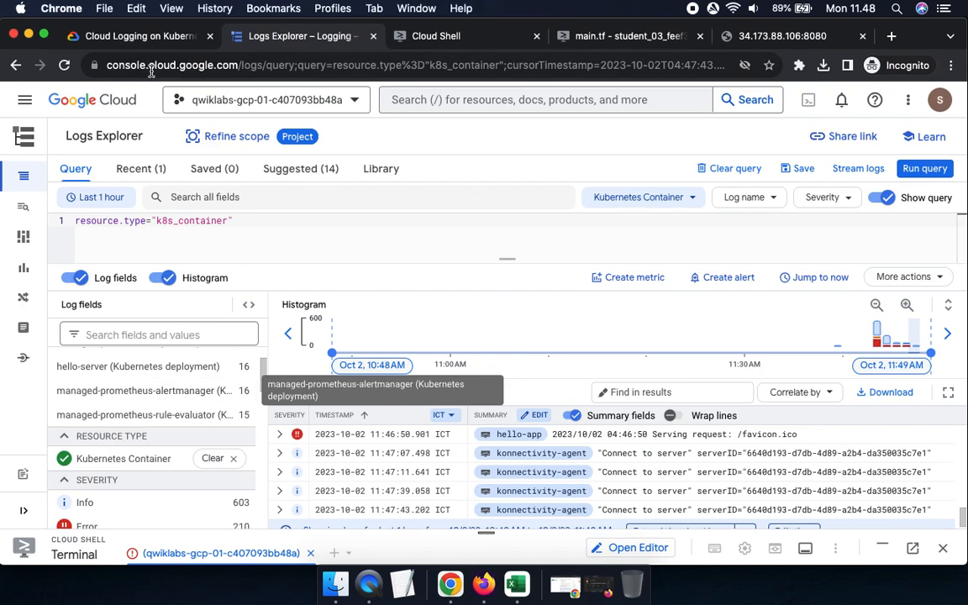
{"action": "left_click", "coordinate": [141, 37]}
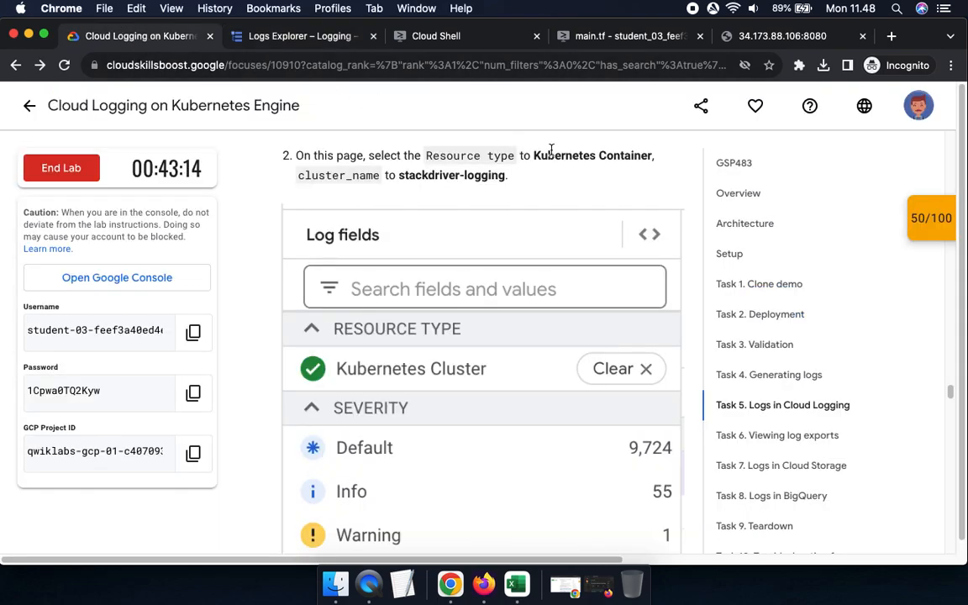
{"action": "scroll", "coordinate": [509, 377], "scroll_direction": "down", "scroll_amount": 3}
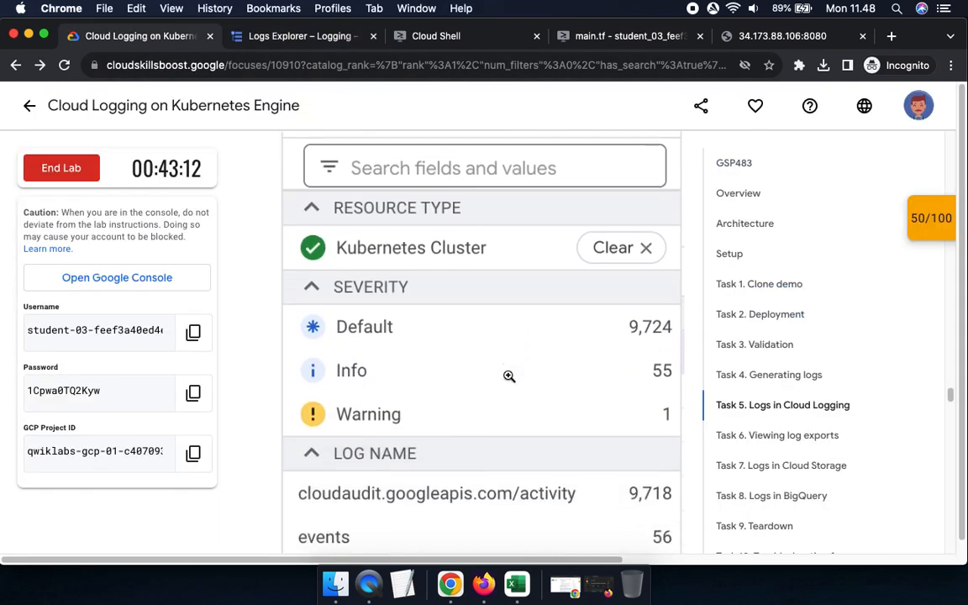
{"action": "scroll", "coordinate": [509, 377], "scroll_direction": "down", "scroll_amount": 7}
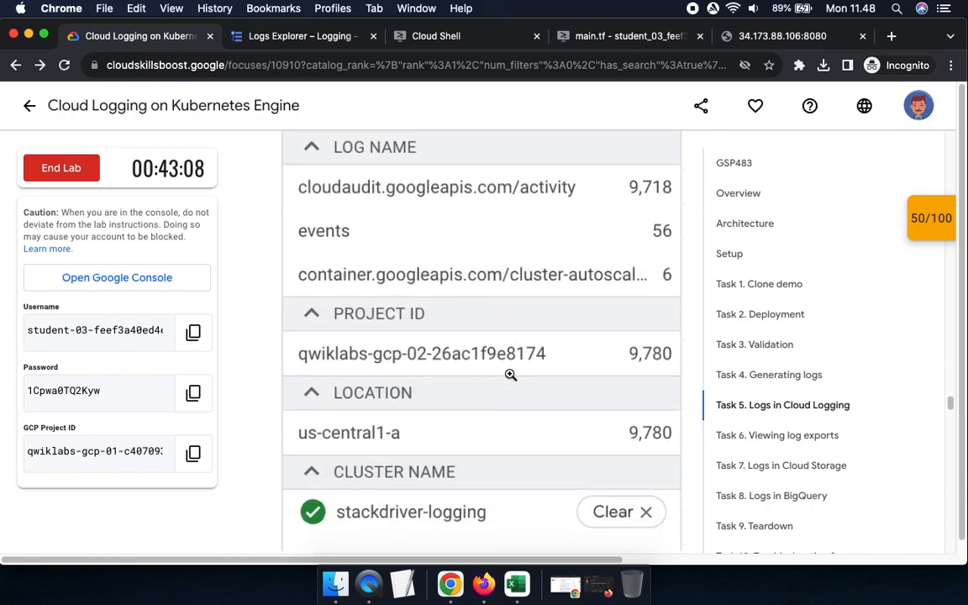
{"action": "scroll", "coordinate": [511, 375], "scroll_direction": "down", "scroll_amount": 4}
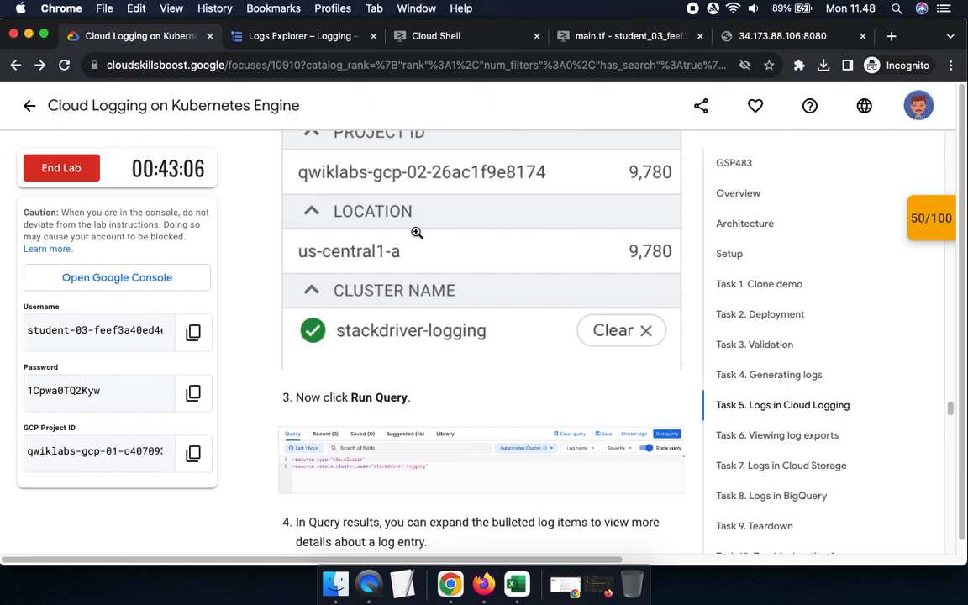
{"action": "left_click", "coordinate": [296, 37]}
{"action": "scroll", "coordinate": [180, 450], "scroll_direction": "down", "scroll_amount": 5}
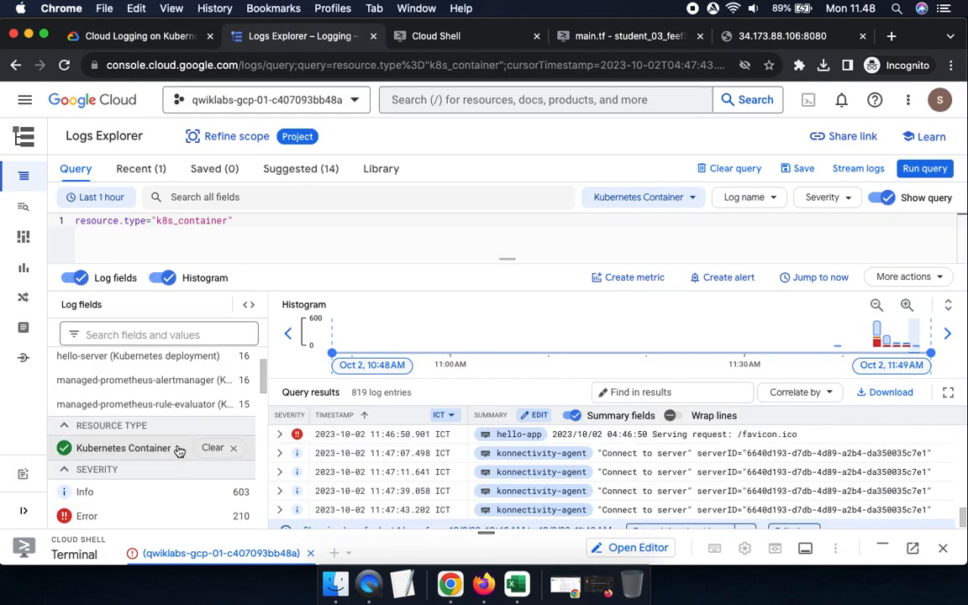
{"action": "scroll", "coordinate": [179, 452], "scroll_direction": "down", "scroll_amount": 3}
{"action": "scroll", "coordinate": [179, 451], "scroll_direction": "up", "scroll_amount": 3}
{"action": "scroll", "coordinate": [179, 452], "scroll_direction": "down", "scroll_amount": 3}
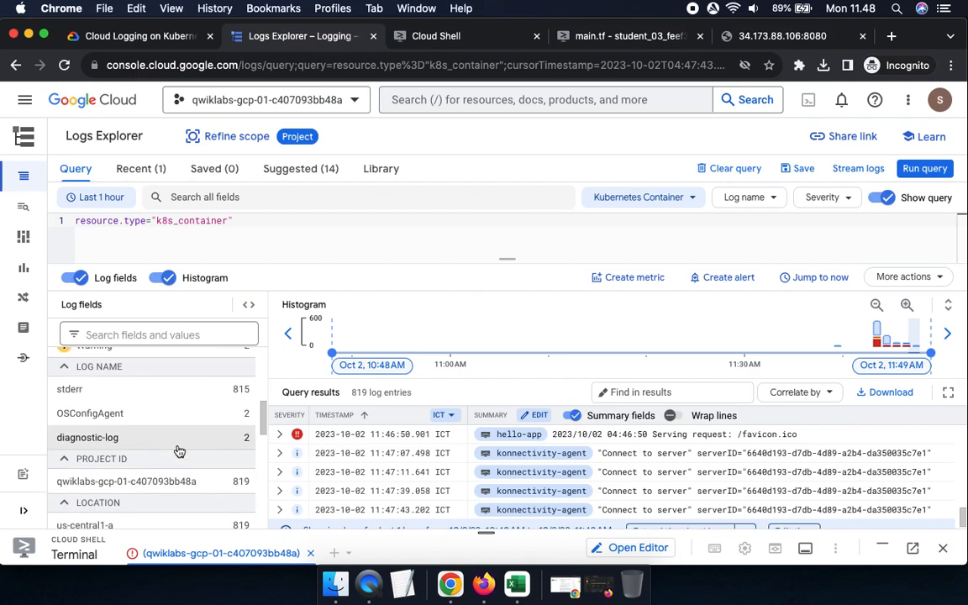
{"action": "left_click", "coordinate": [131, 452]}
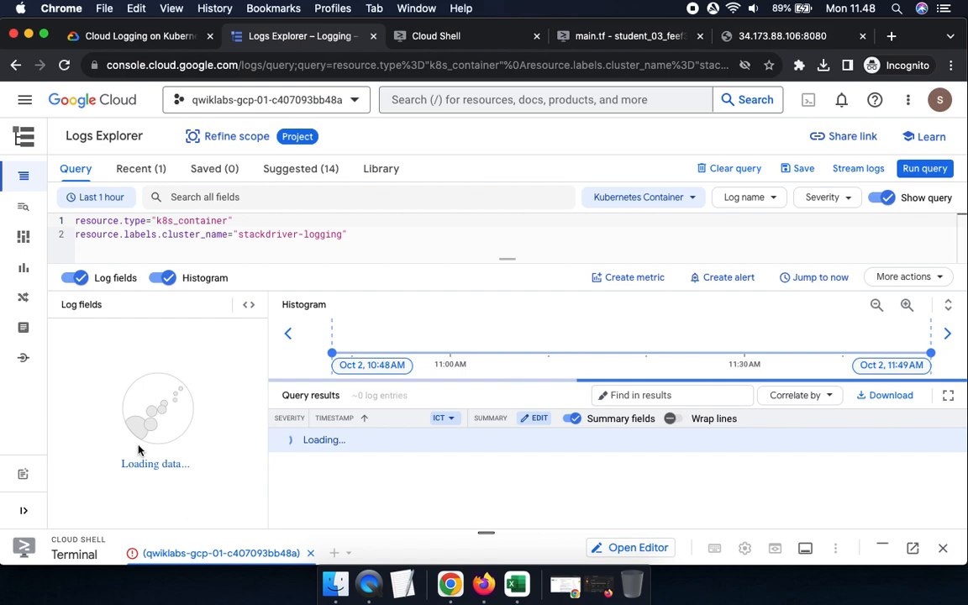
- Recheck the remaining Task 5 instructions in the lab and run the query with the resource type and cluster name filters
{"action": "left_click", "coordinate": [147, 42]}
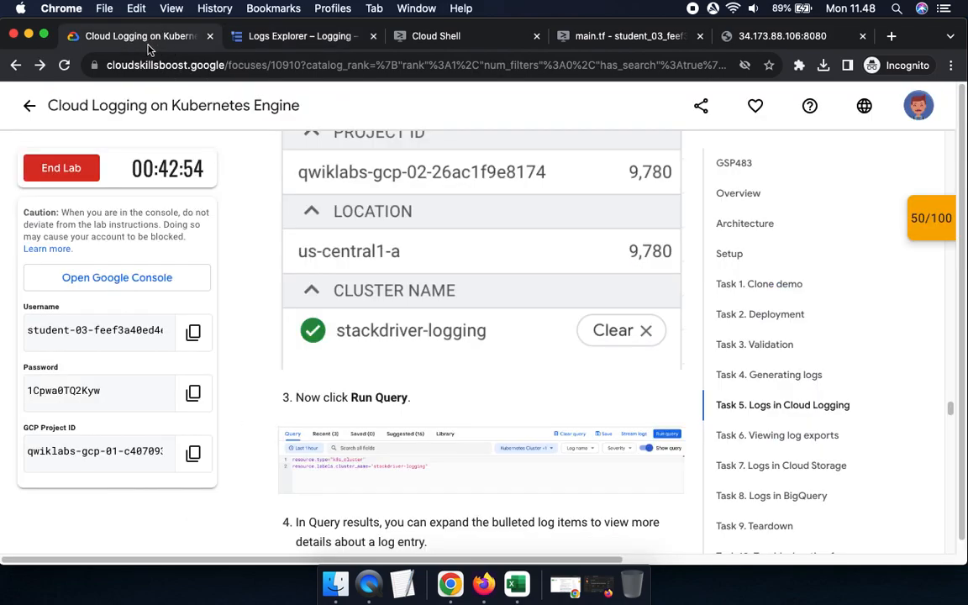
{"action": "scroll", "coordinate": [431, 260], "scroll_direction": "up", "scroll_amount": 10}
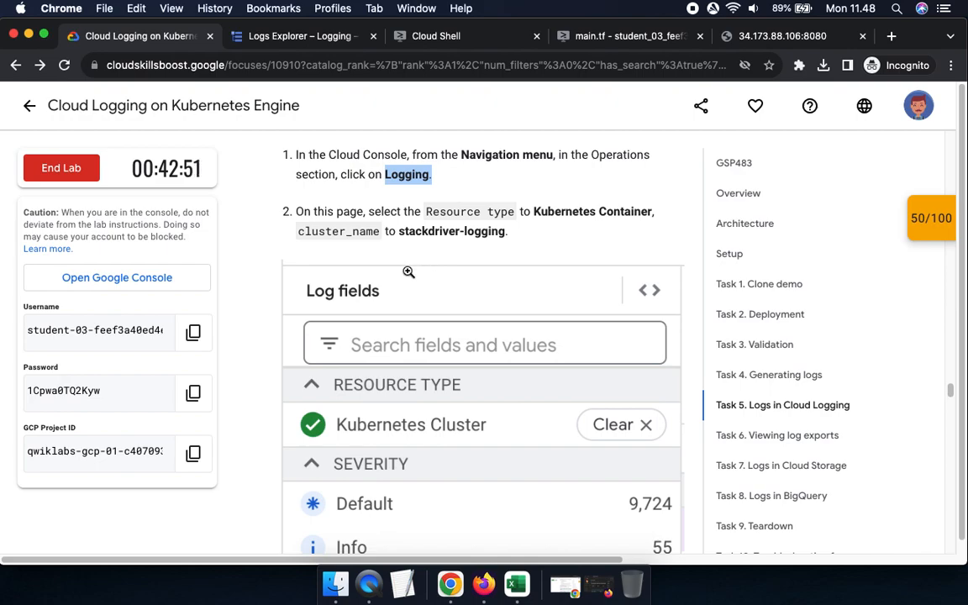
{"action": "scroll", "coordinate": [408, 272], "scroll_direction": "down", "scroll_amount": 10}
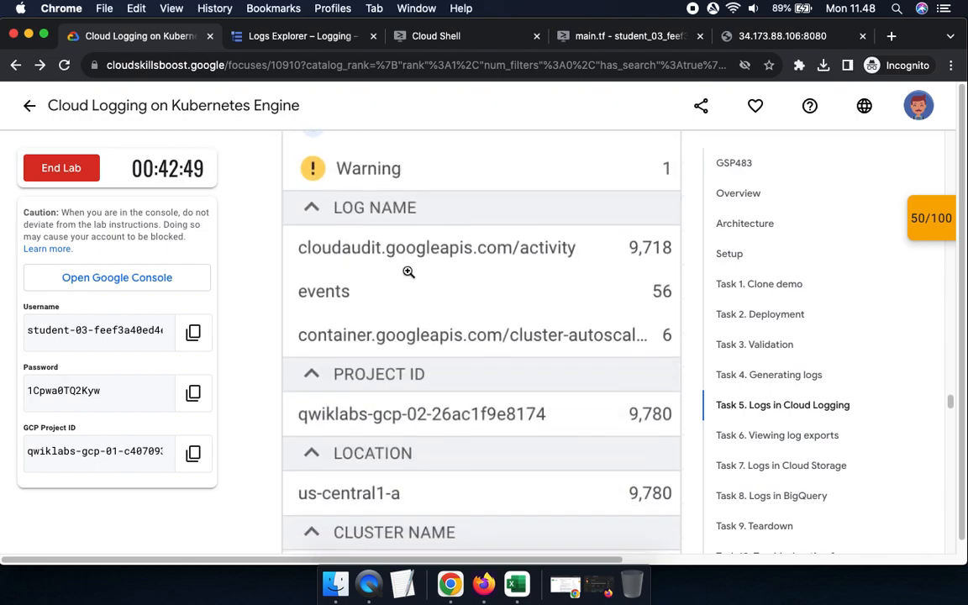
{"action": "scroll", "coordinate": [409, 272], "scroll_direction": "down", "scroll_amount": 3}
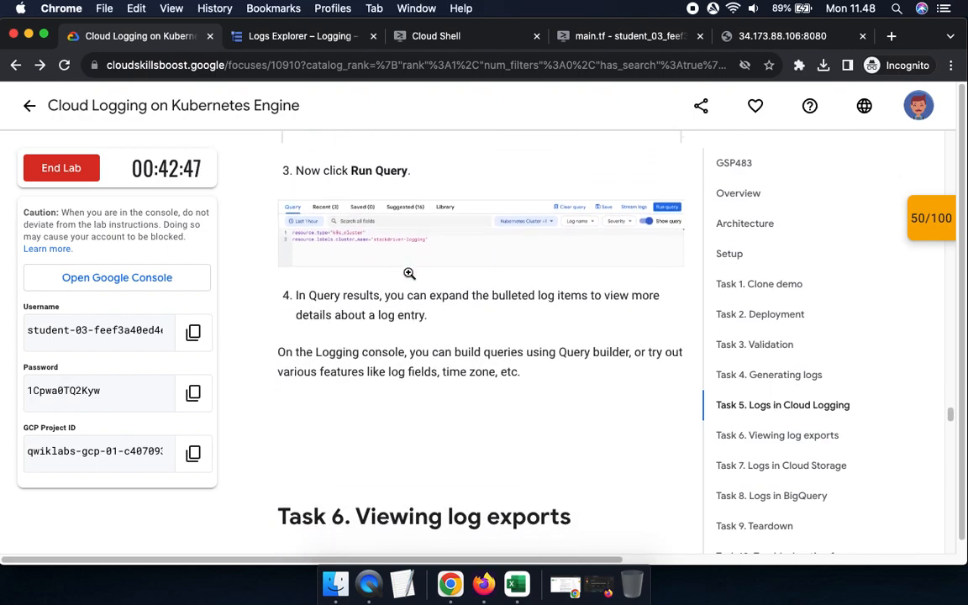
{"action": "left_click", "coordinate": [302, 37]}
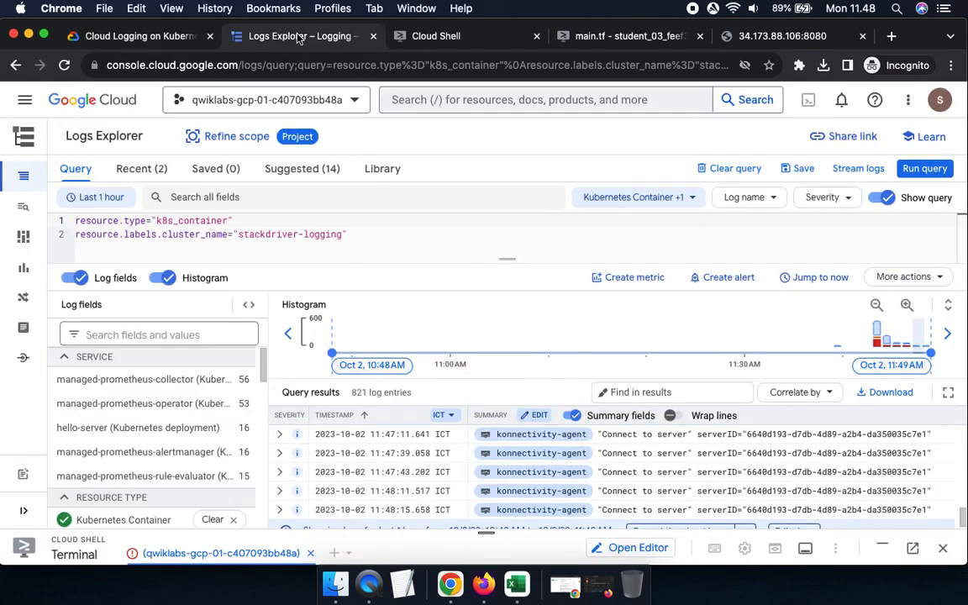
{"action": "left_click", "coordinate": [925, 170]}
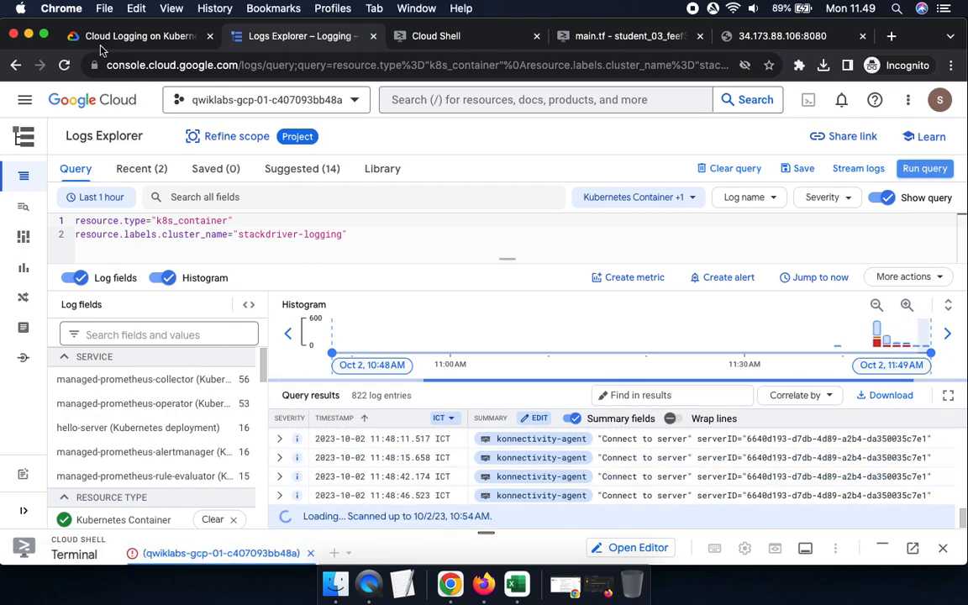
- Read the lab's Task 6 instructions on viewing log exports and open the Log Router page to show its sinks
{"action": "left_click", "coordinate": [126, 36]}
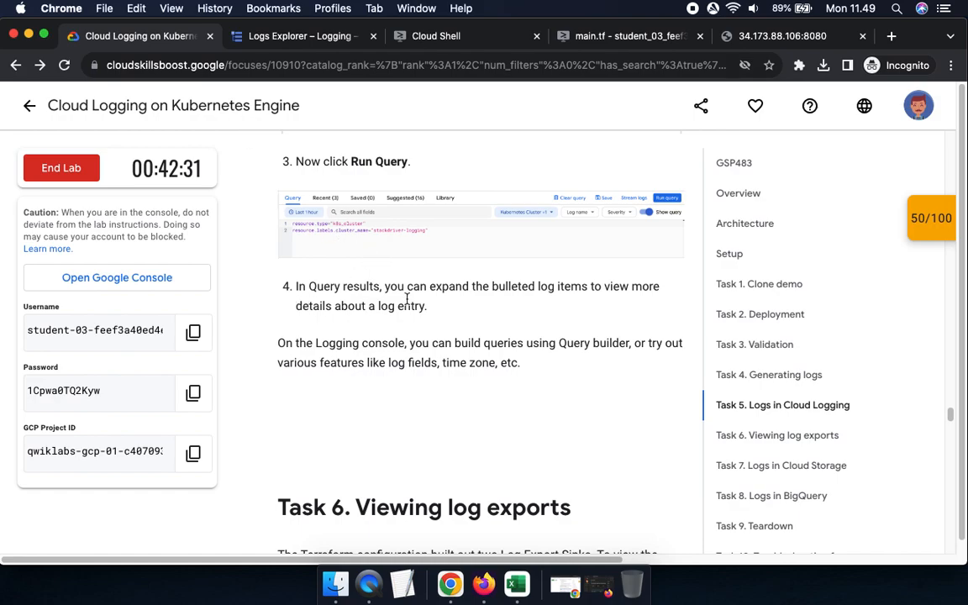
{"action": "scroll", "coordinate": [408, 412], "scroll_direction": "down", "scroll_amount": 5}
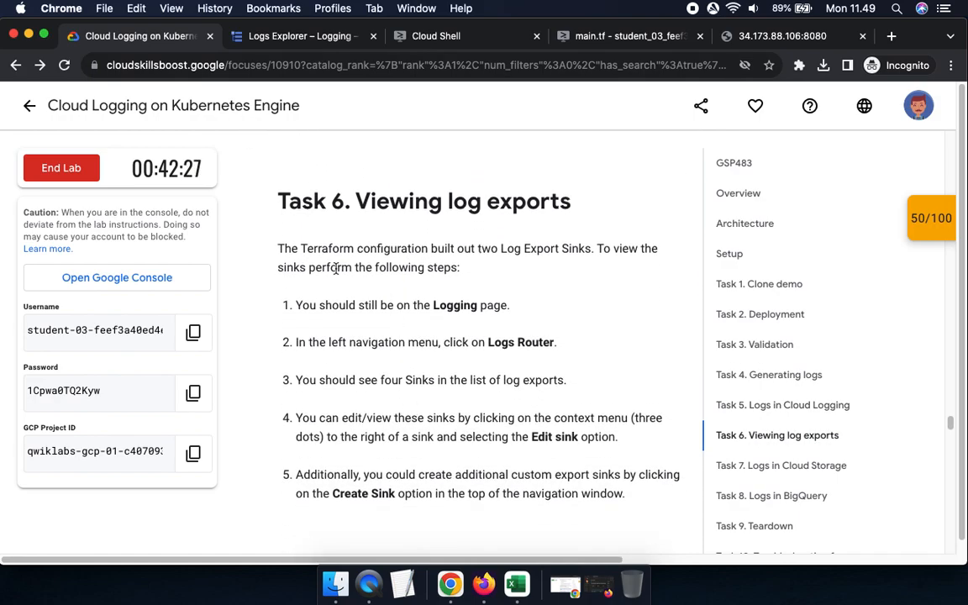
{"action": "scroll", "coordinate": [372, 326], "scroll_direction": "down", "scroll_amount": 4}
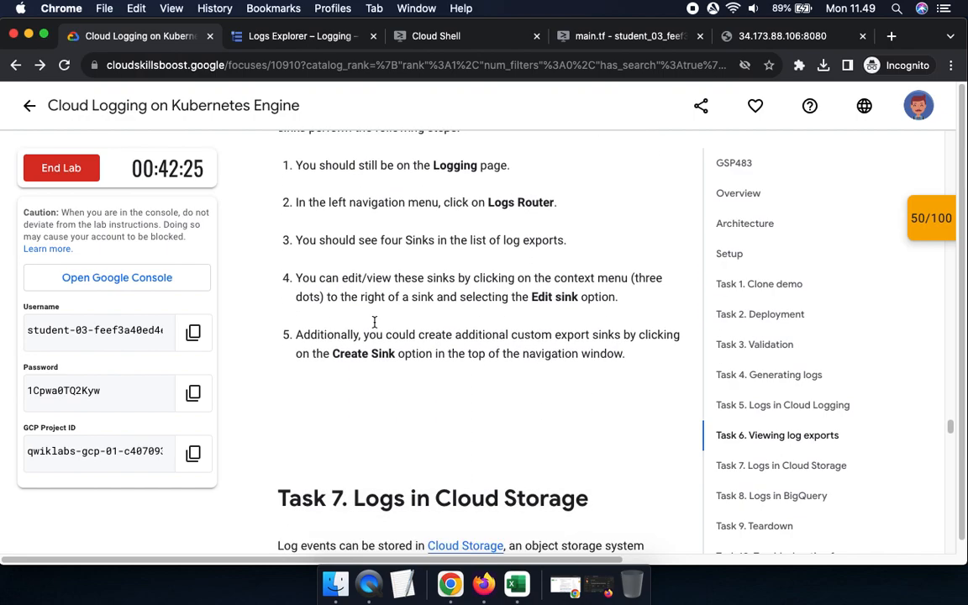
{"action": "left_click_drag", "start_coordinate": [485, 143], "coordinate": [580, 209]}
{"action": "left_click", "coordinate": [285, 37]}
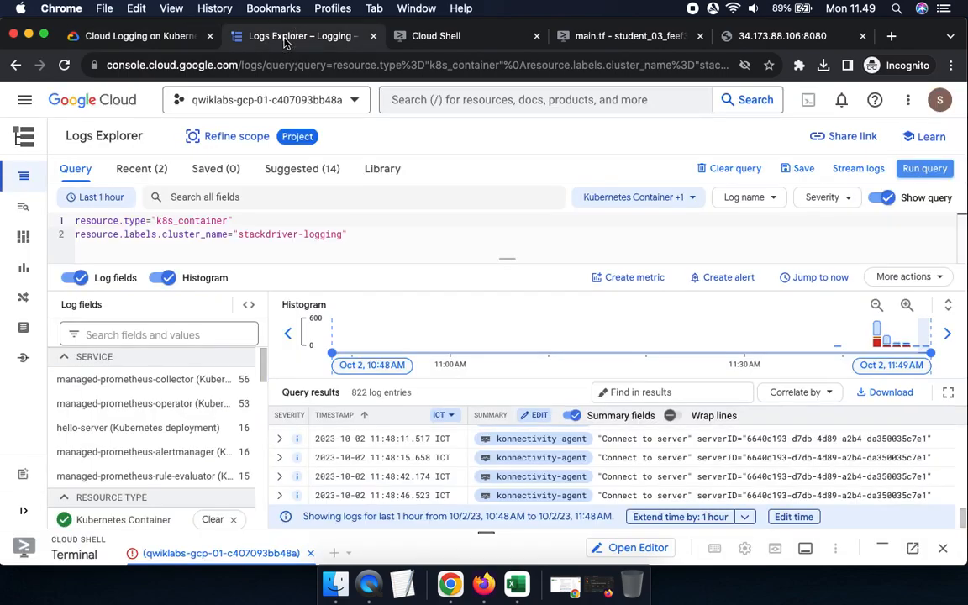
{"action": "mouse_move", "coordinate": [20, 203]}
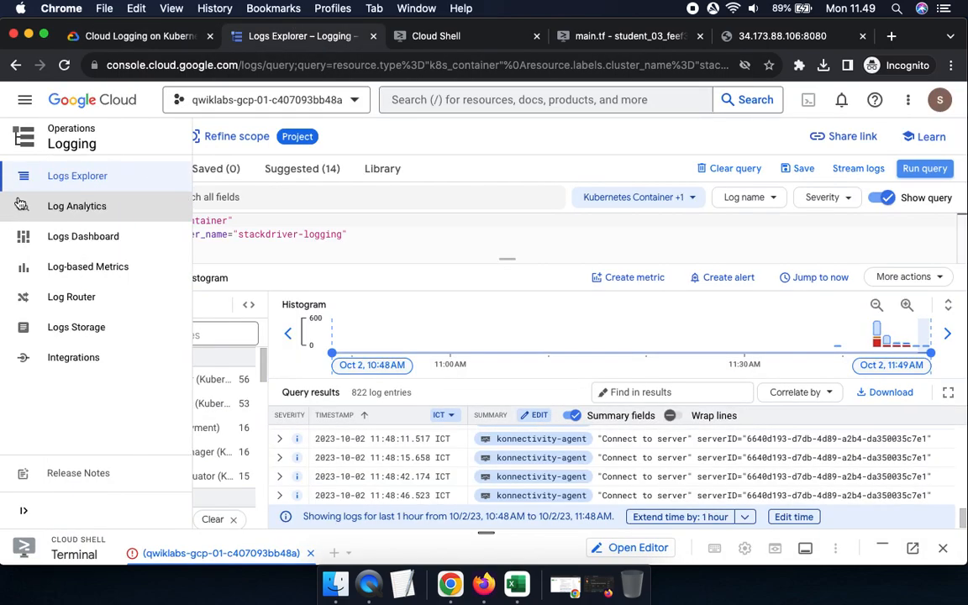
{"action": "left_click", "coordinate": [84, 298]}
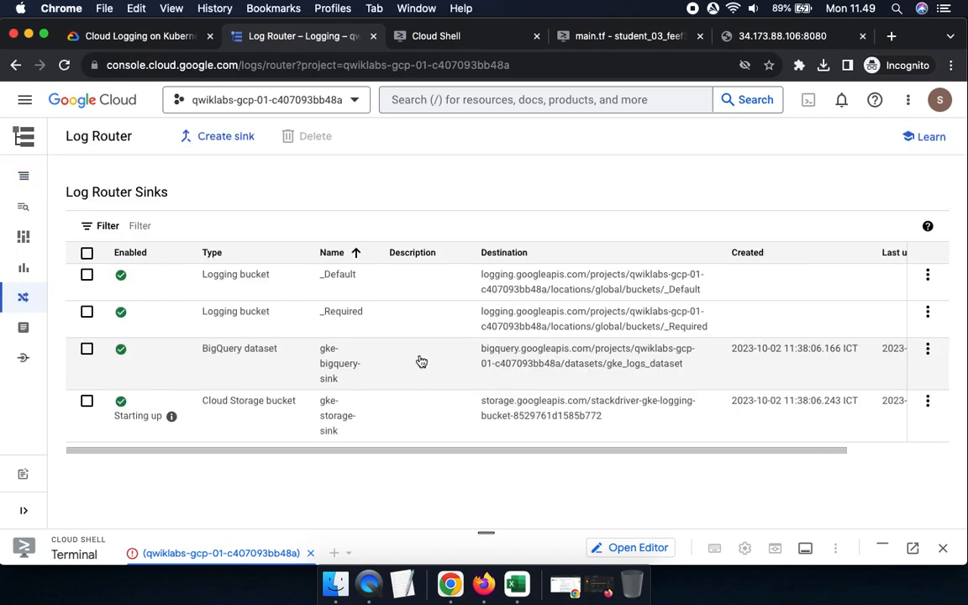
- Check the lab's remarks on the log sinks and read the Task 7 instructions on accessing logs in Cloud Storage
{"action": "left_click", "coordinate": [117, 35]}
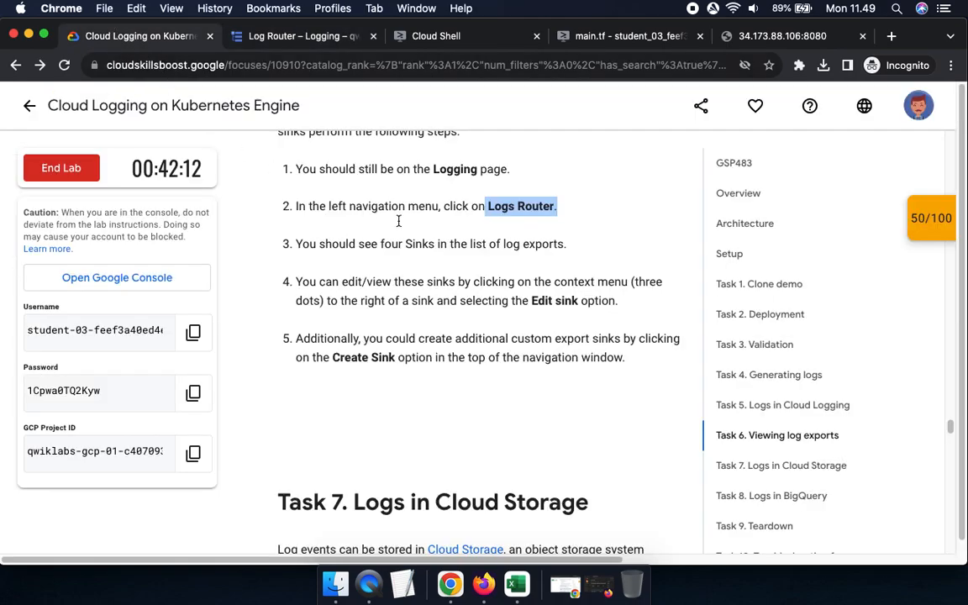
{"action": "left_click_drag", "start_coordinate": [382, 243], "coordinate": [442, 245]}
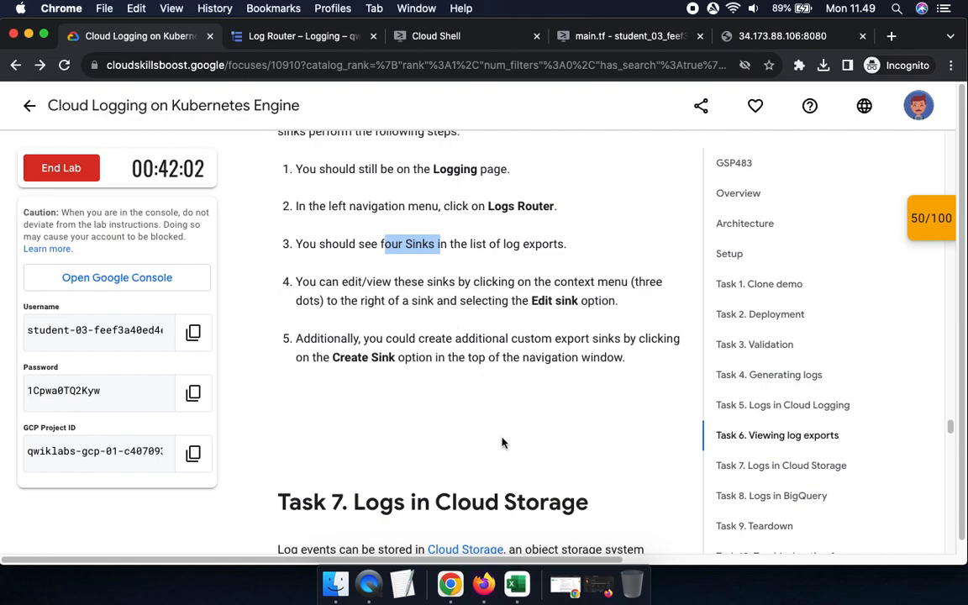
{"action": "scroll", "coordinate": [502, 443], "scroll_direction": "down", "scroll_amount": 4}
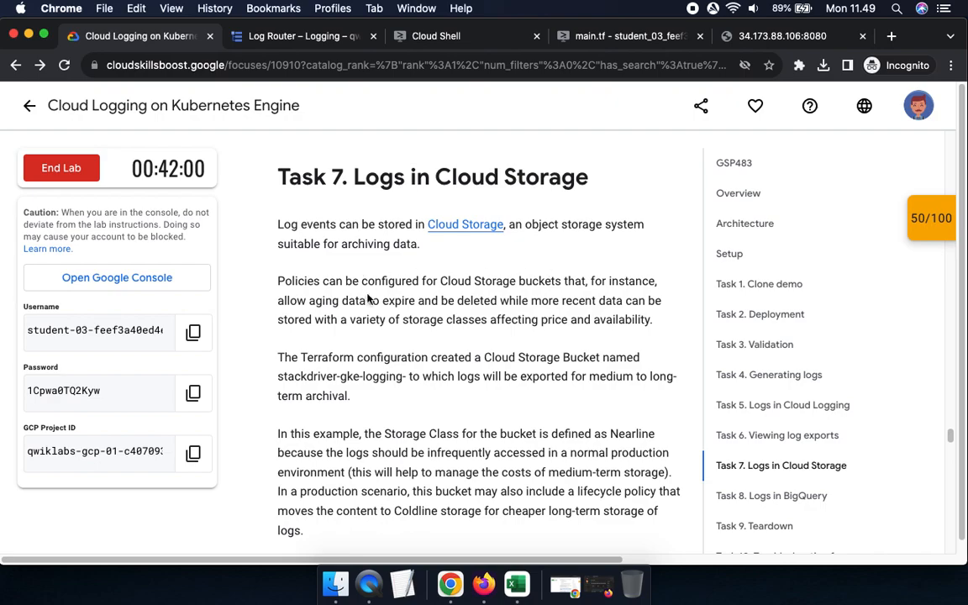
{"action": "scroll", "coordinate": [339, 456], "scroll_direction": "down", "scroll_amount": 4}
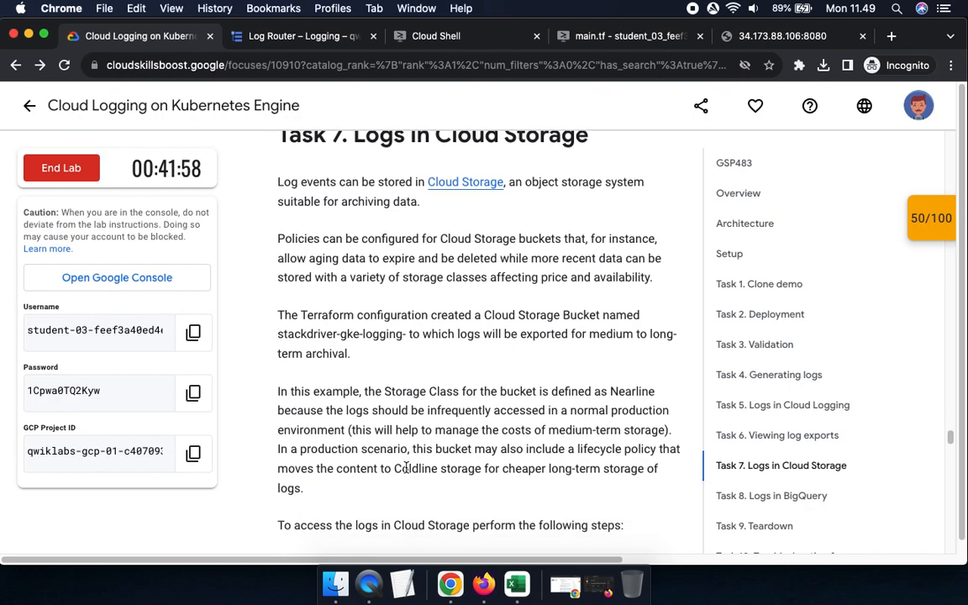
{"action": "scroll", "coordinate": [408, 472], "scroll_direction": "down", "scroll_amount": 2}
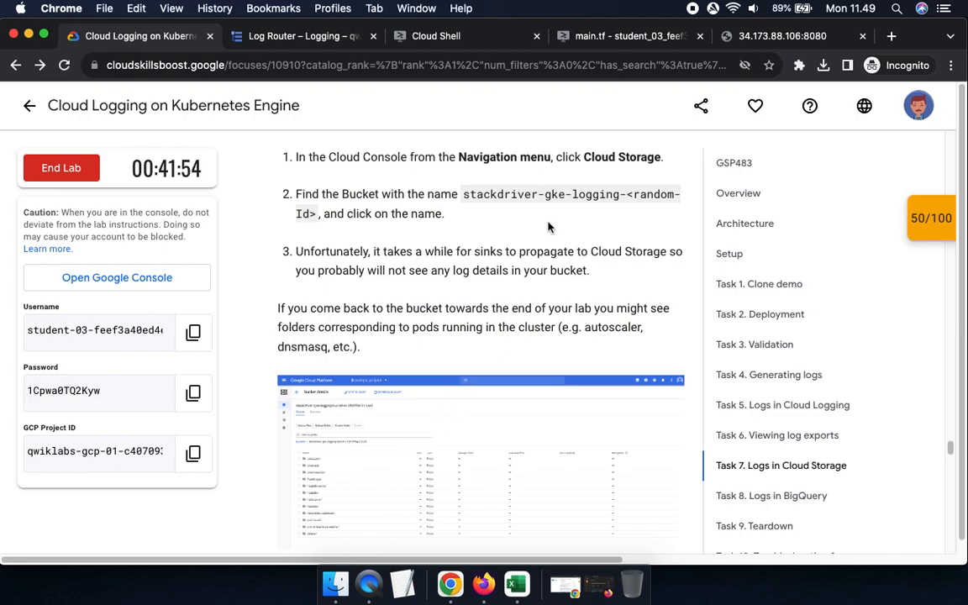
{"action": "left_click_drag", "start_coordinate": [585, 160], "coordinate": [661, 171]}
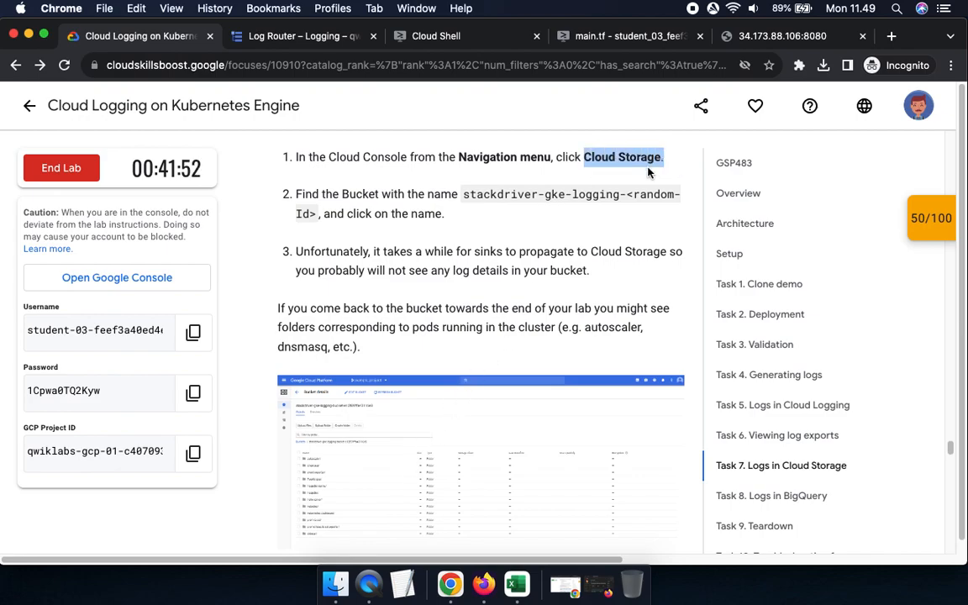
- Open the Cloud Storage bucket list in the Cloud console and dismiss the tutorial and the promotional cards
{"action": "left_click", "coordinate": [258, 44]}
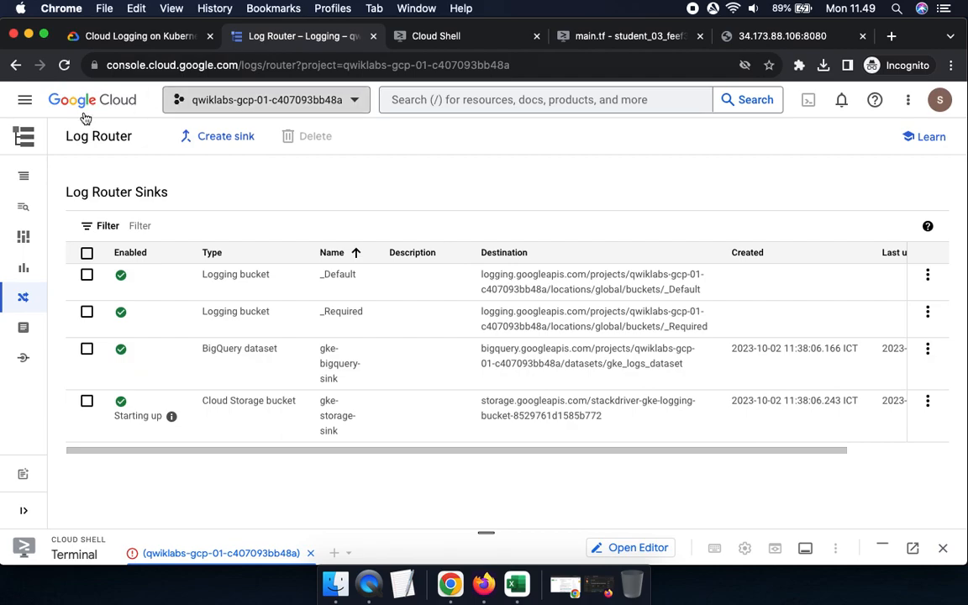
{"action": "left_click", "coordinate": [24, 100]}
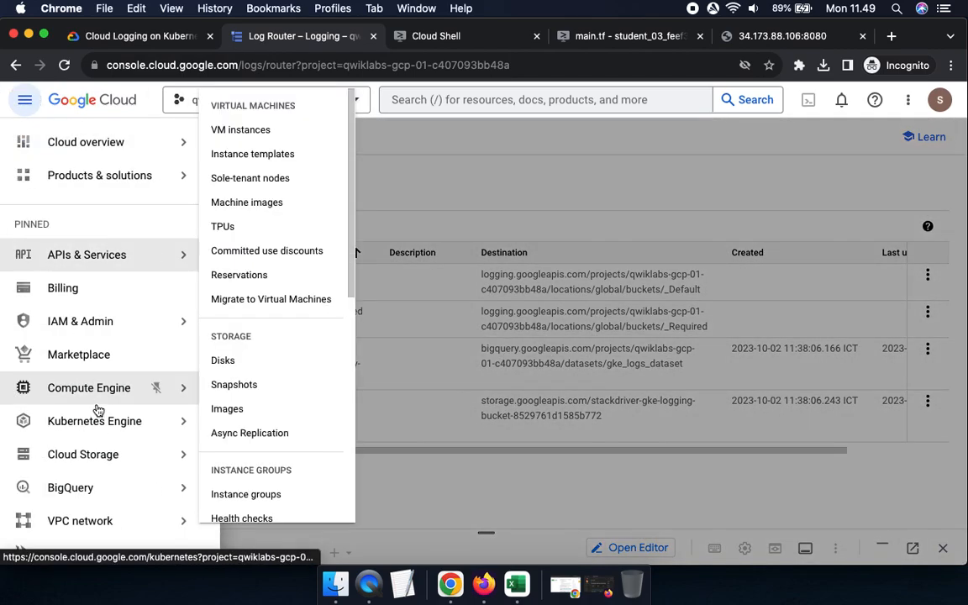
{"action": "left_click", "coordinate": [96, 455]}
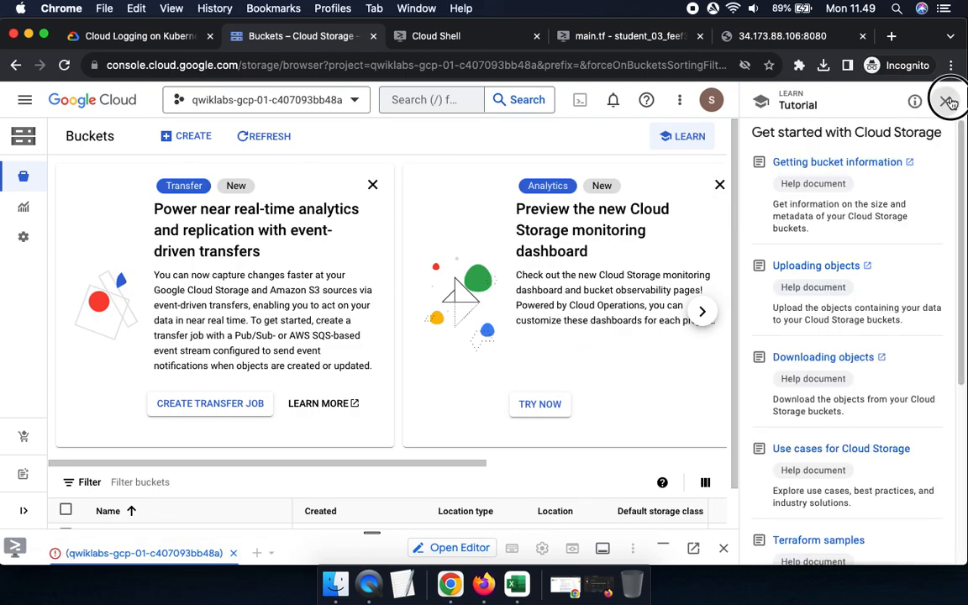
{"action": "left_click", "coordinate": [948, 101]}
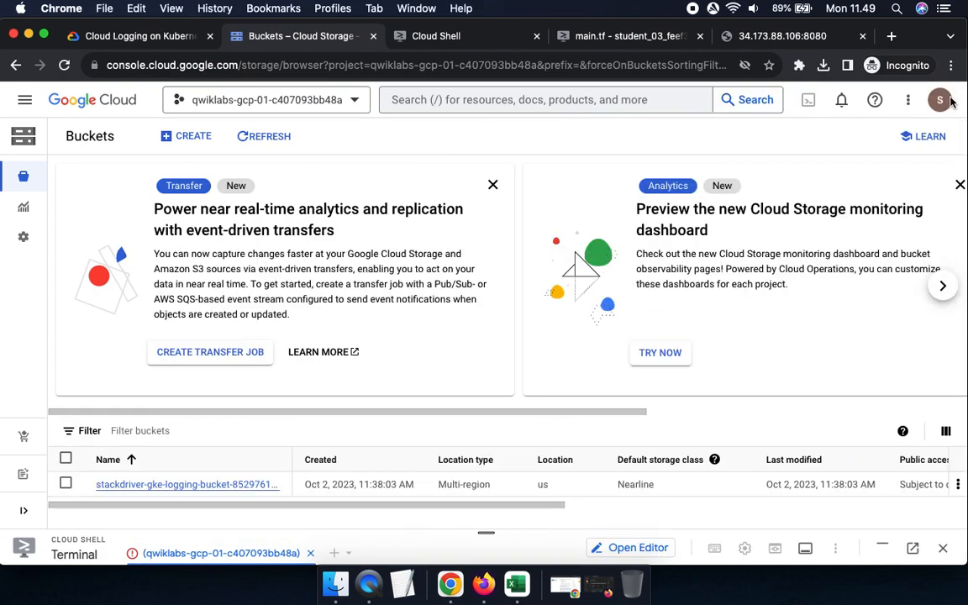
{"action": "left_click", "coordinate": [495, 187]}
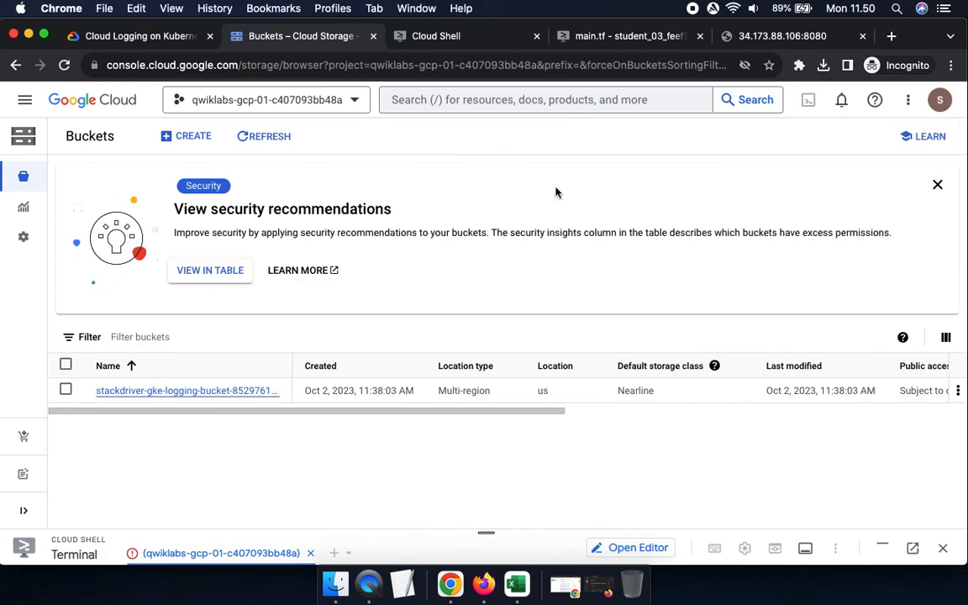
{"action": "left_click", "coordinate": [936, 185]}
- Check the bucket name given in the lab and open the details of stackdriver-gke-logging-bucket-8529761d1585b772
{"action": "left_click", "coordinate": [155, 37]}
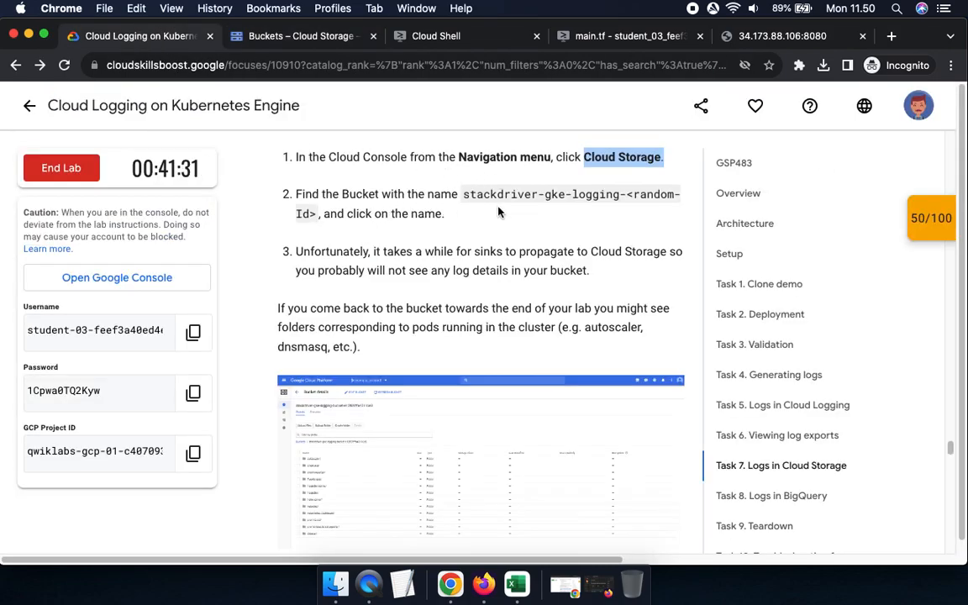
{"action": "left_click", "coordinate": [290, 36]}
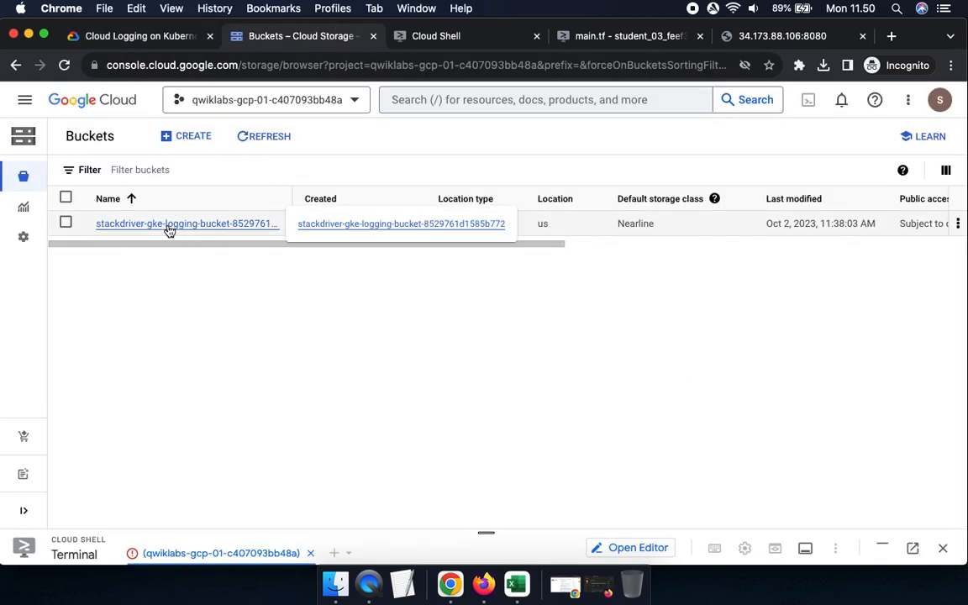
{"action": "left_click", "coordinate": [143, 37]}
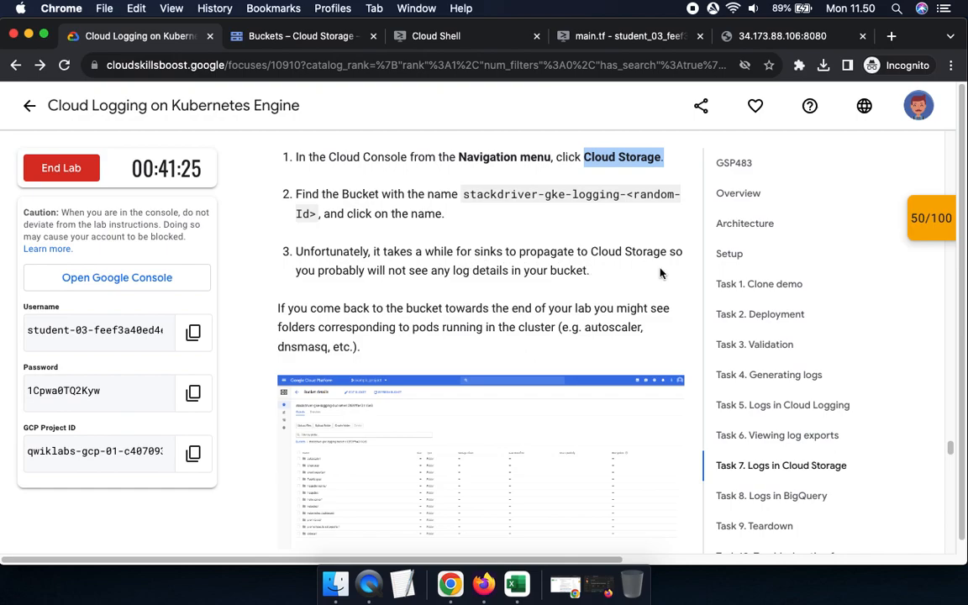
{"action": "left_click", "coordinate": [319, 37]}
{"action": "left_click", "coordinate": [208, 226]}
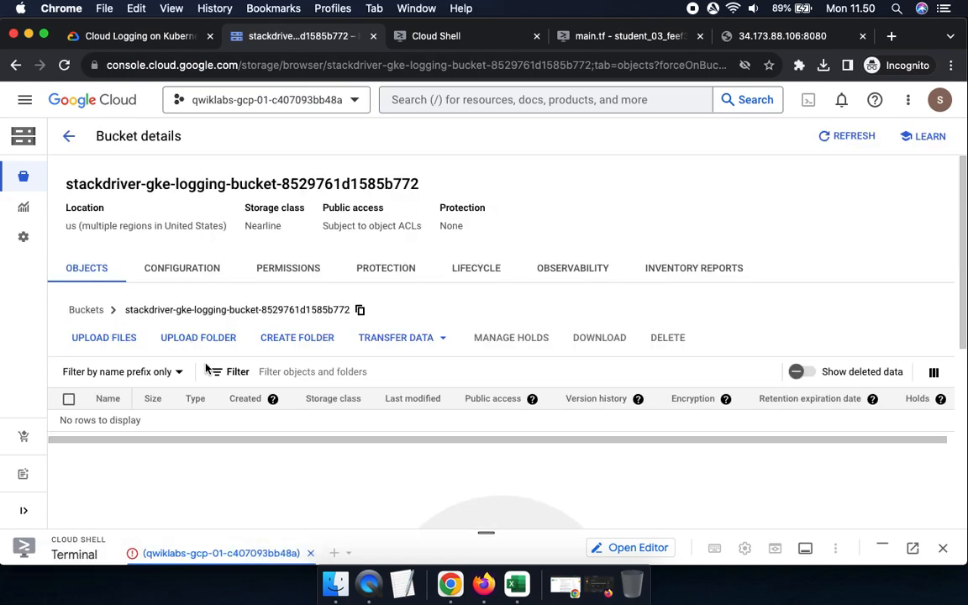
- Read the rest of the lab's Task 7, enlarge its example bucket screenshot and compare it with the logging bucket's object list
{"action": "left_click", "coordinate": [103, 35]}
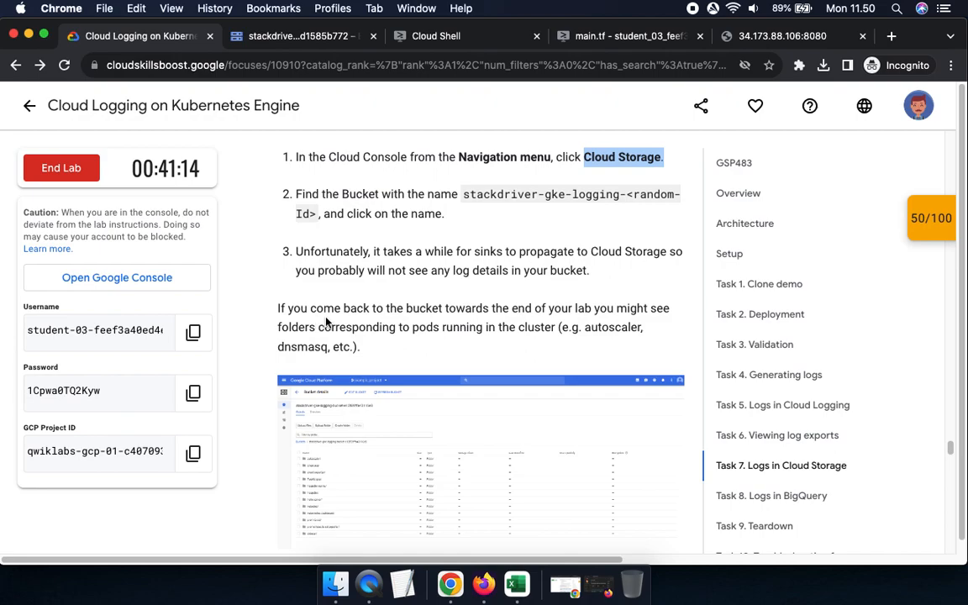
{"action": "scroll", "coordinate": [328, 322], "scroll_direction": "down", "scroll_amount": 3}
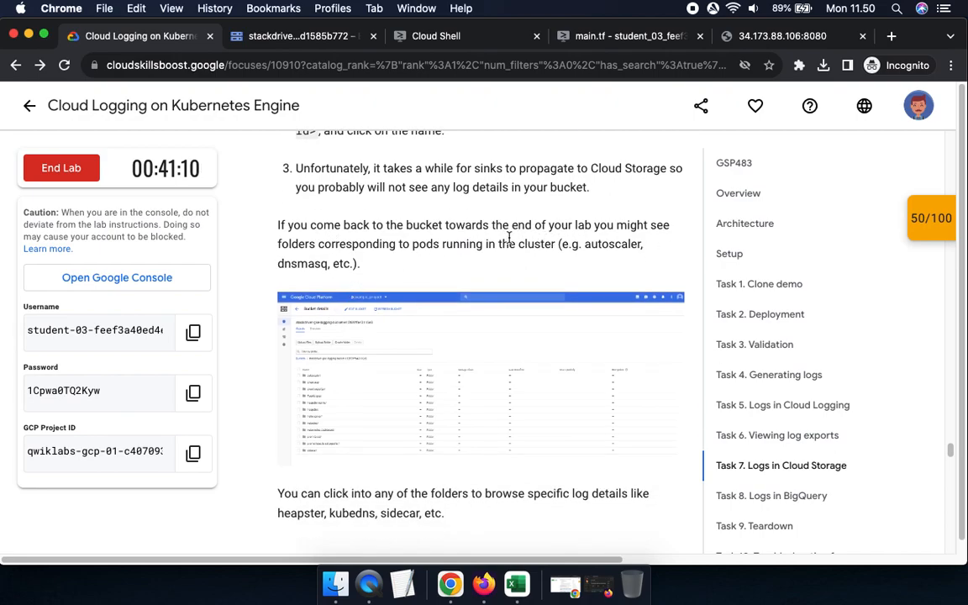
{"action": "scroll", "coordinate": [449, 371], "scroll_direction": "down", "scroll_amount": 5}
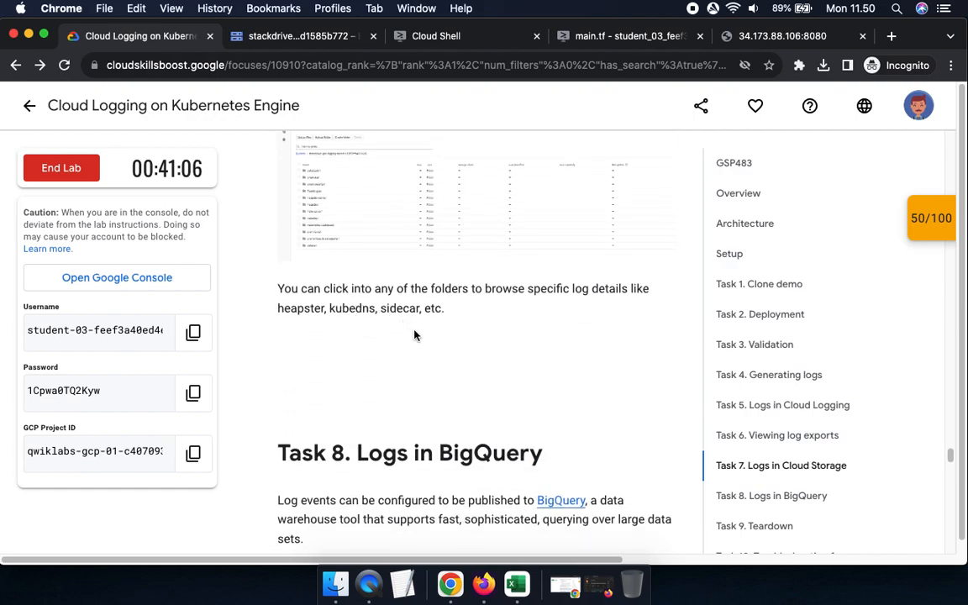
{"action": "scroll", "coordinate": [434, 315], "scroll_direction": "up", "scroll_amount": 1}
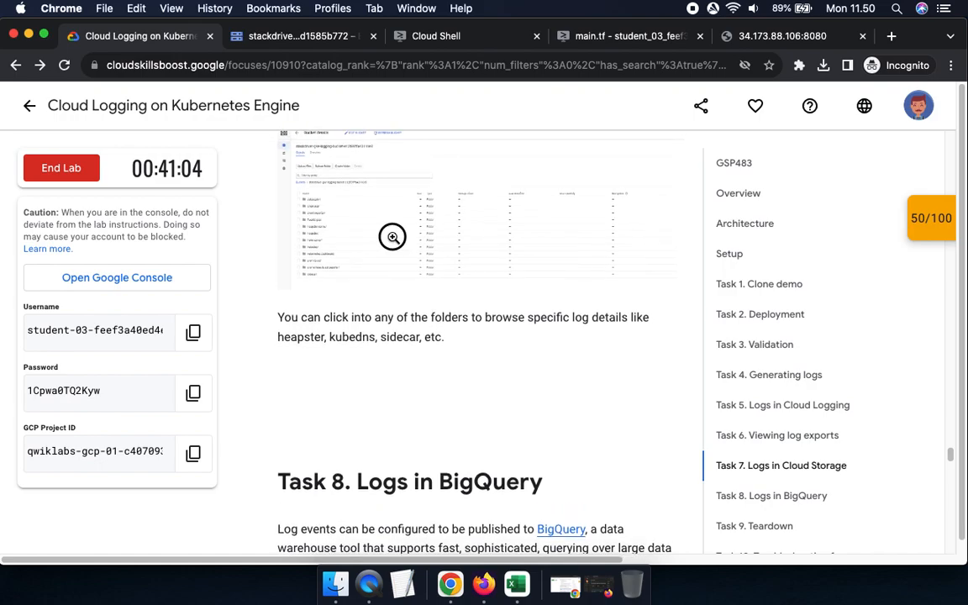
{"action": "left_click", "coordinate": [390, 238]}
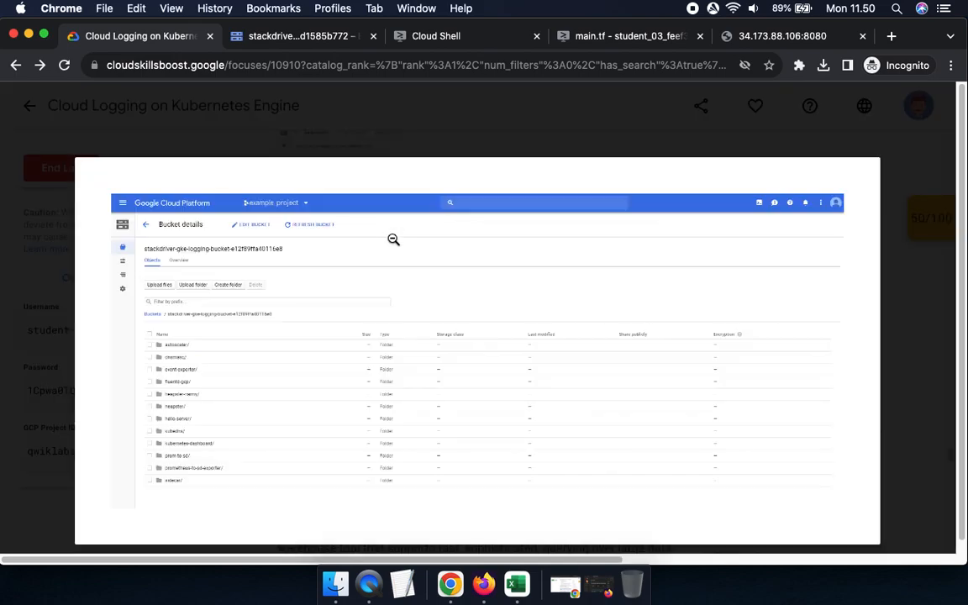
{"action": "left_click", "coordinate": [386, 331]}
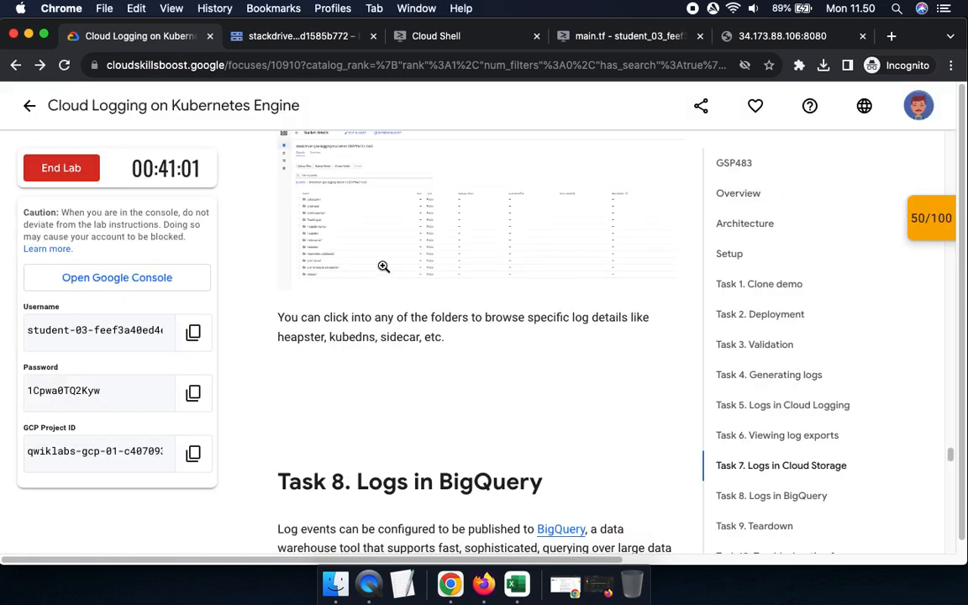
{"action": "left_click", "coordinate": [460, 42]}
{"action": "left_click", "coordinate": [283, 35]}
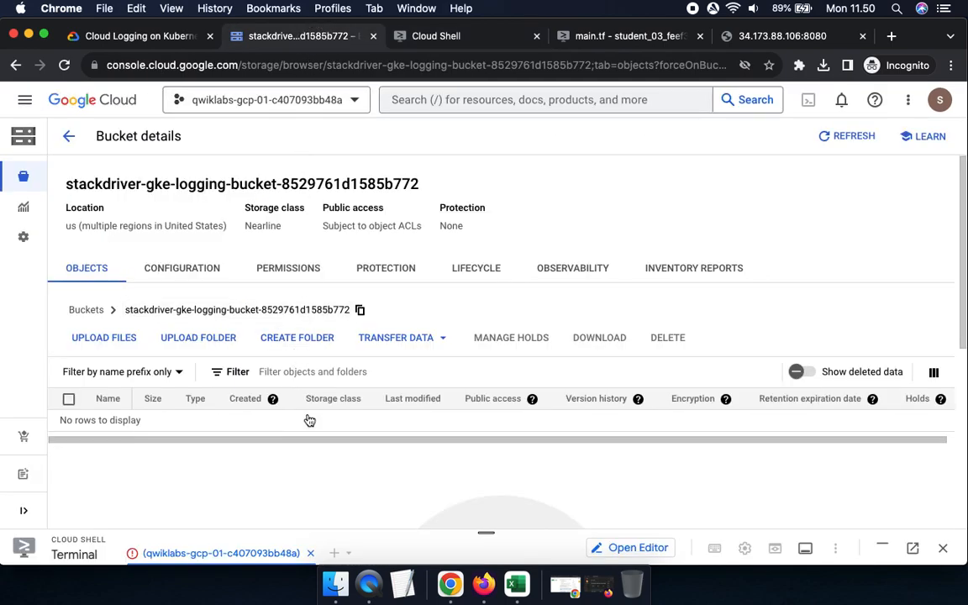
- Read the Task 8 instructions on logs in BigQuery, open BigQuery in the Cloud console and dismiss the welcome message
{"action": "left_click", "coordinate": [112, 36]}
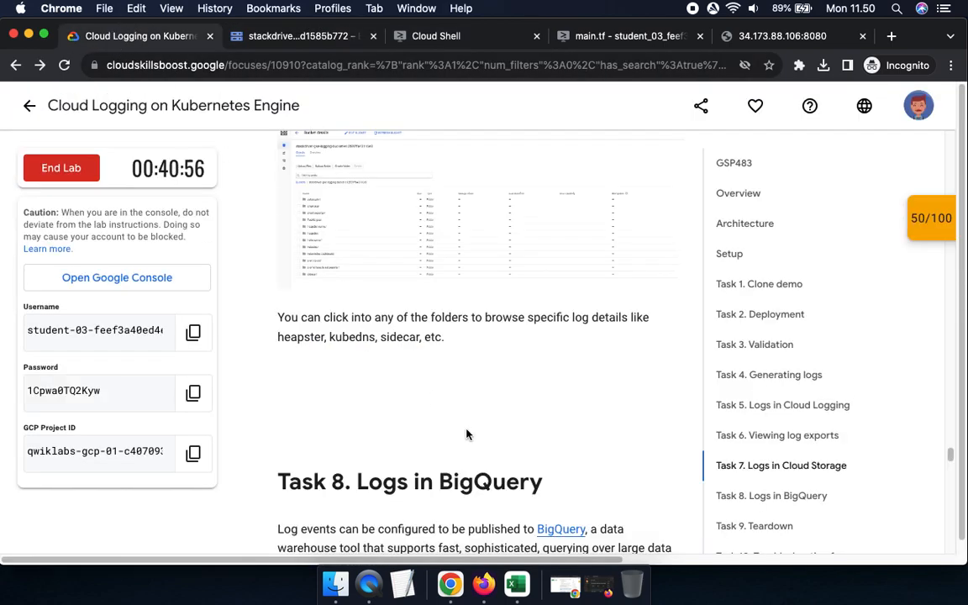
{"action": "scroll", "coordinate": [467, 434], "scroll_direction": "down", "scroll_amount": 5}
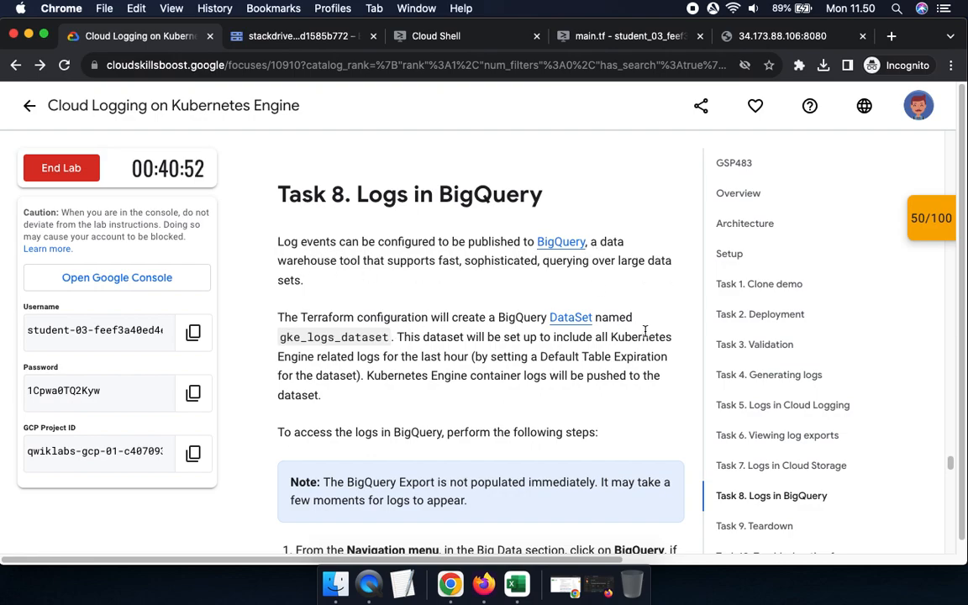
{"action": "scroll", "coordinate": [353, 412], "scroll_direction": "down", "scroll_amount": 5}
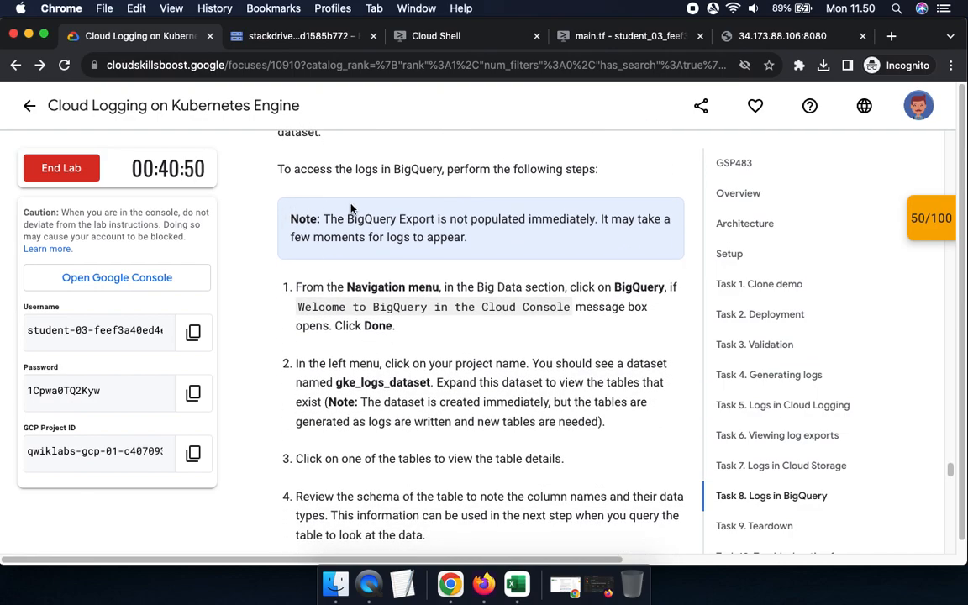
{"action": "scroll", "coordinate": [391, 383], "scroll_direction": "down", "scroll_amount": 2}
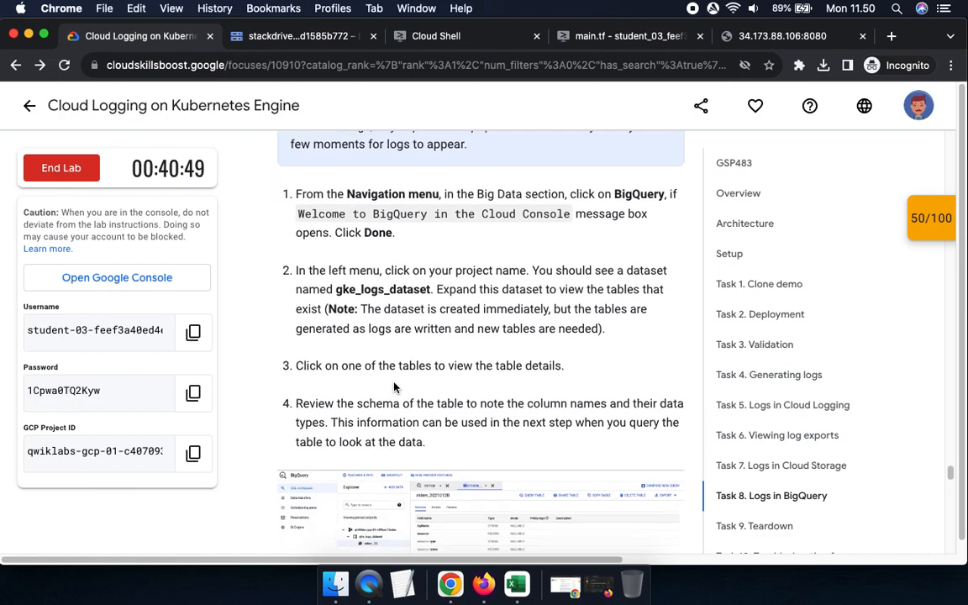
{"action": "left_click", "coordinate": [285, 38]}
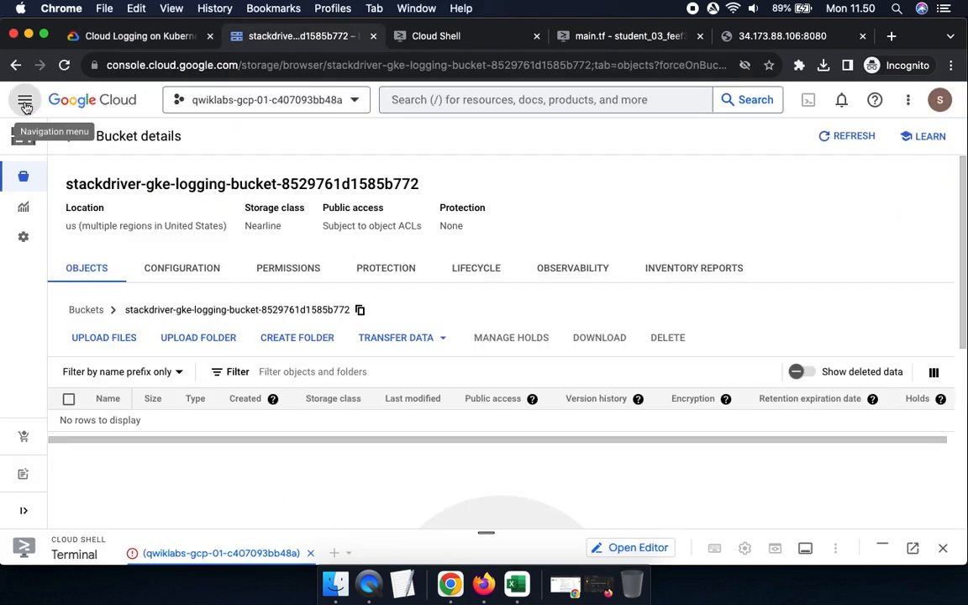
{"action": "left_click", "coordinate": [25, 99]}
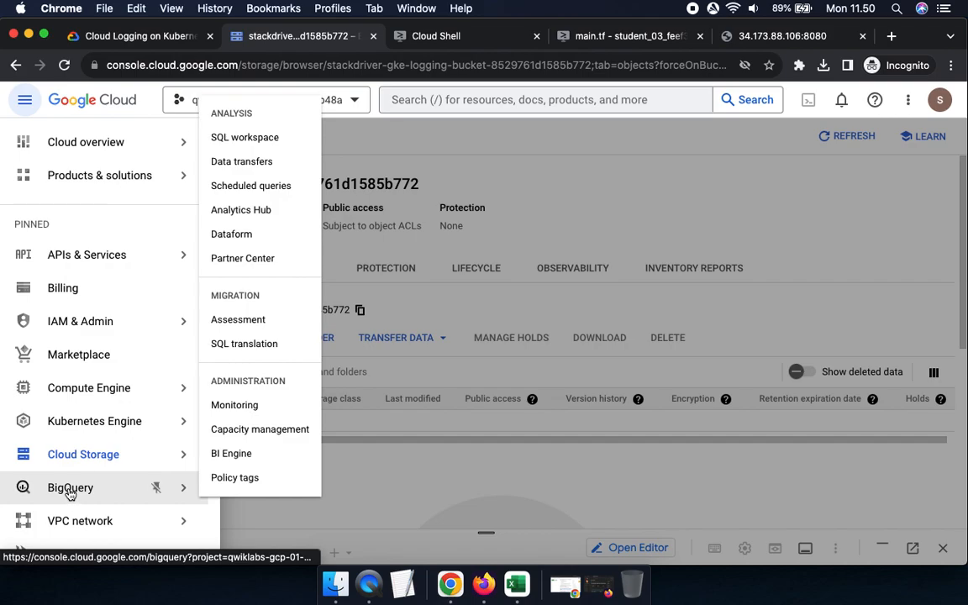
{"action": "left_click", "coordinate": [69, 489]}
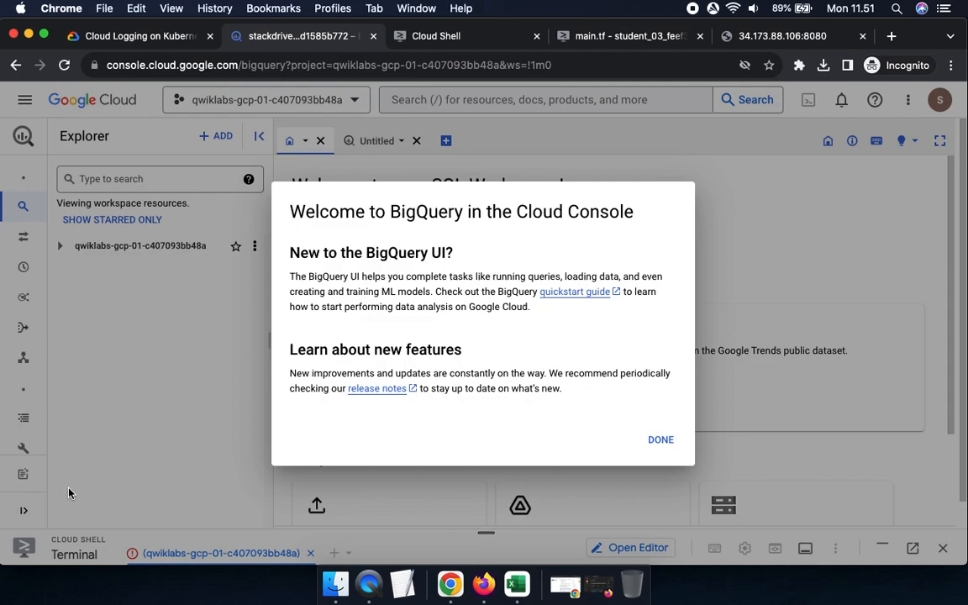
{"action": "left_click", "coordinate": [657, 441]}
- Check the lab's dataset instructions, expand the qwiklabs-gcp-01-c407093bb48a project, and open and expand gke_logs_dataset to list its tables
{"action": "left_click", "coordinate": [136, 38]}
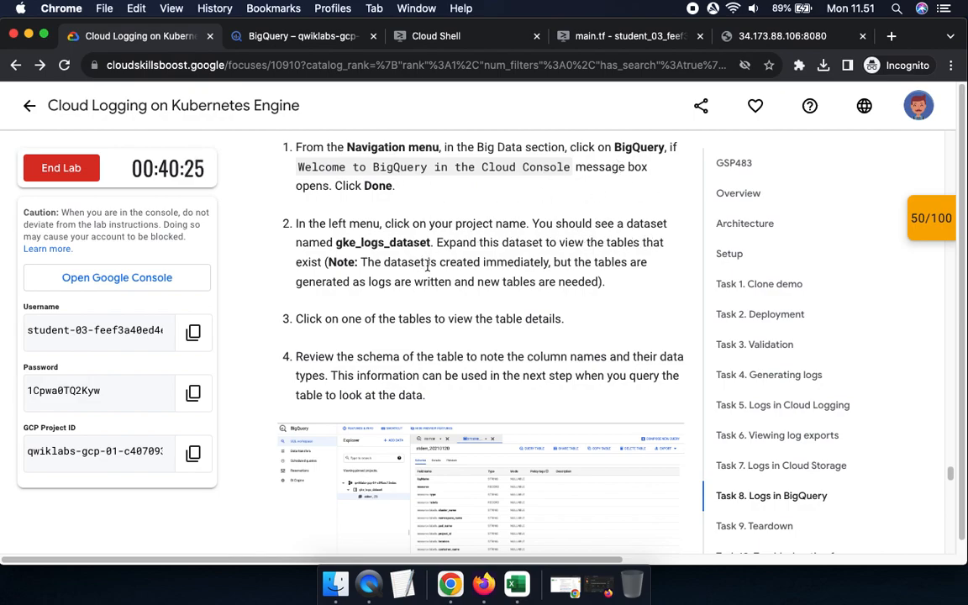
{"action": "scroll", "coordinate": [428, 265], "scroll_direction": "down", "scroll_amount": 3}
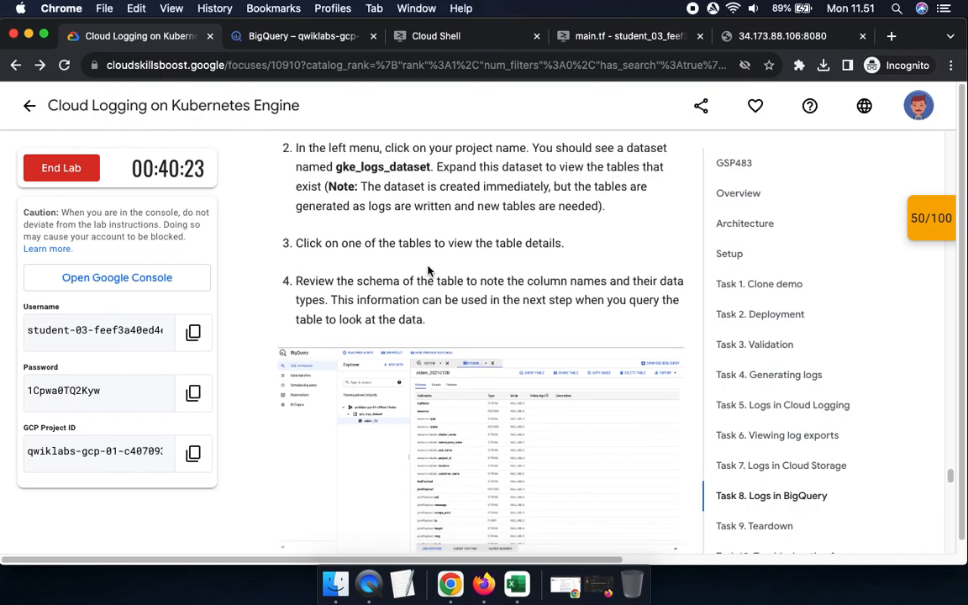
{"action": "left_click", "coordinate": [280, 35]}
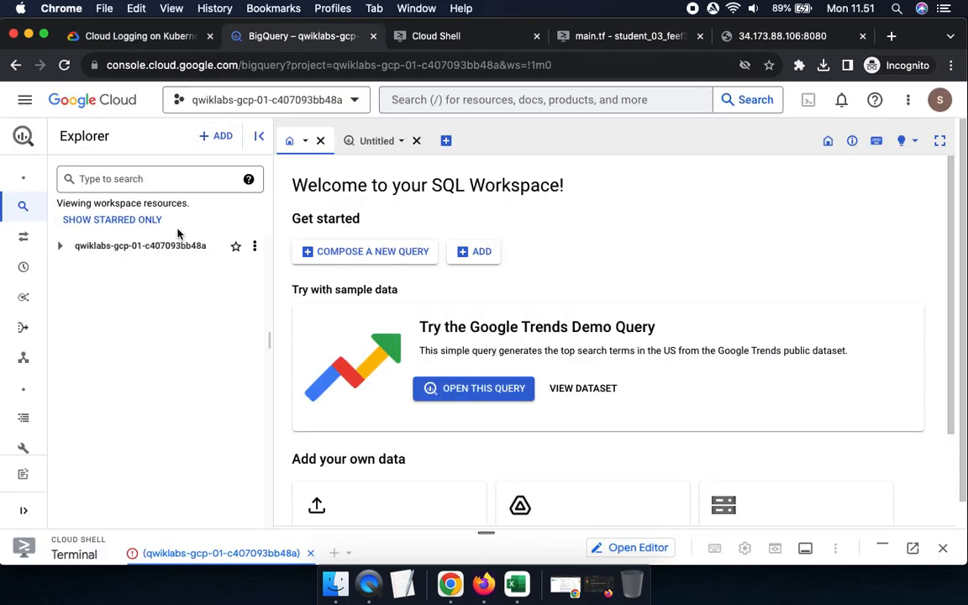
{"action": "left_click", "coordinate": [60, 247]}
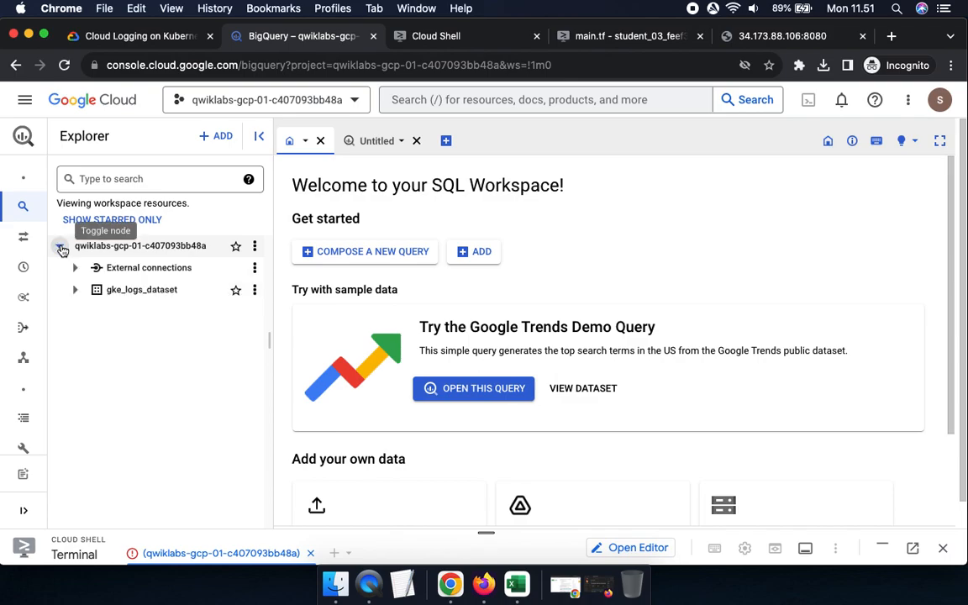
{"action": "left_click", "coordinate": [97, 35]}
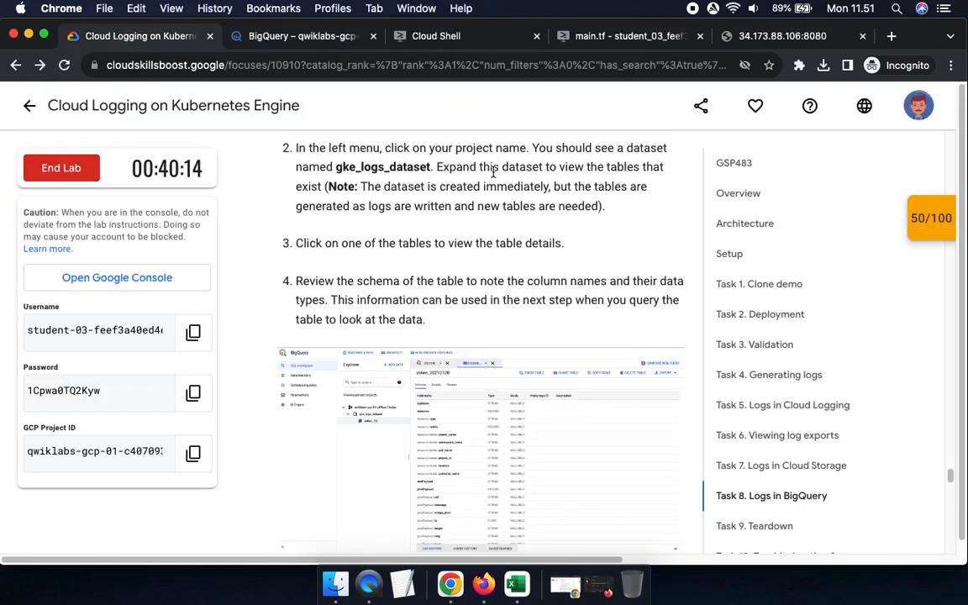
{"action": "left_click", "coordinate": [261, 35]}
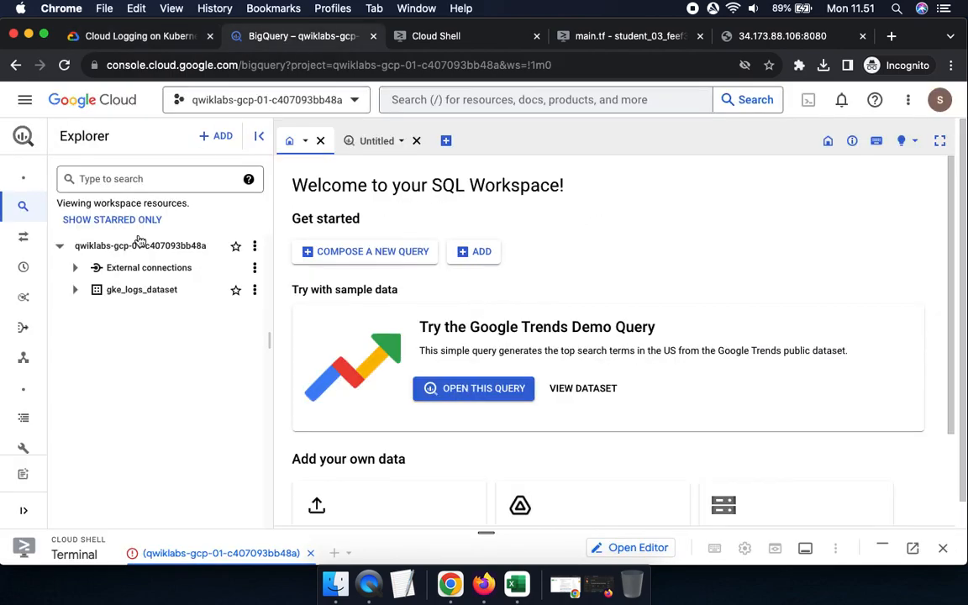
{"action": "left_click", "coordinate": [101, 293]}
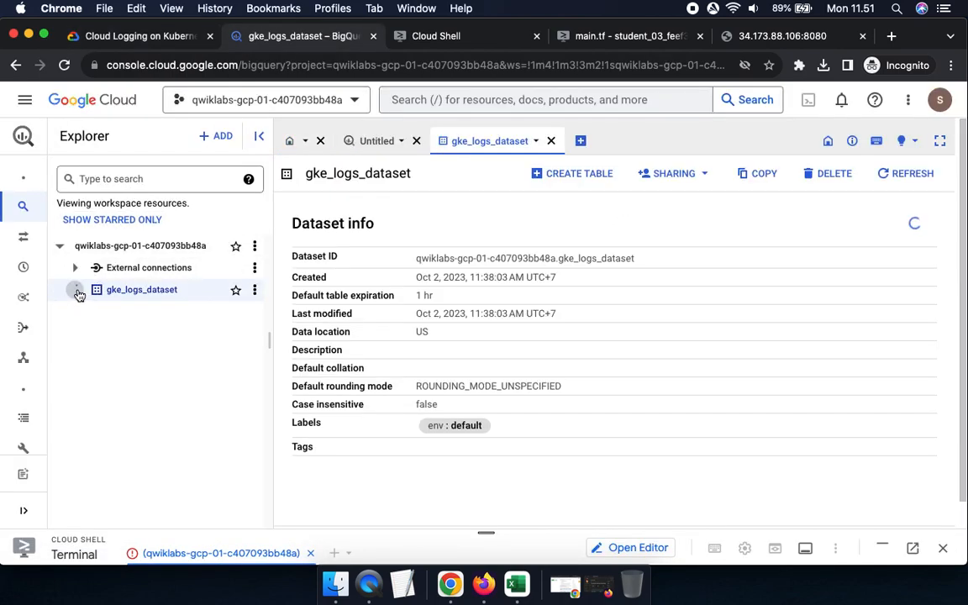
{"action": "left_click", "coordinate": [75, 291]}
- Check the lab's instruction on viewing tables and review the schema and details of the OSConfigAgent_ table
{"action": "left_click", "coordinate": [107, 36]}
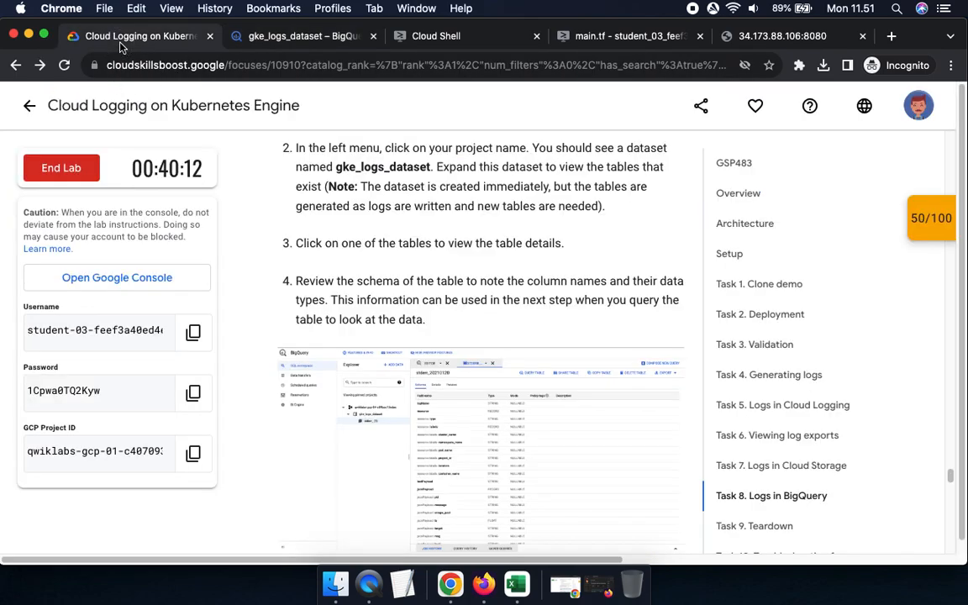
{"action": "left_click_drag", "start_coordinate": [324, 243], "coordinate": [579, 246]}
{"action": "left_click", "coordinate": [301, 36]}
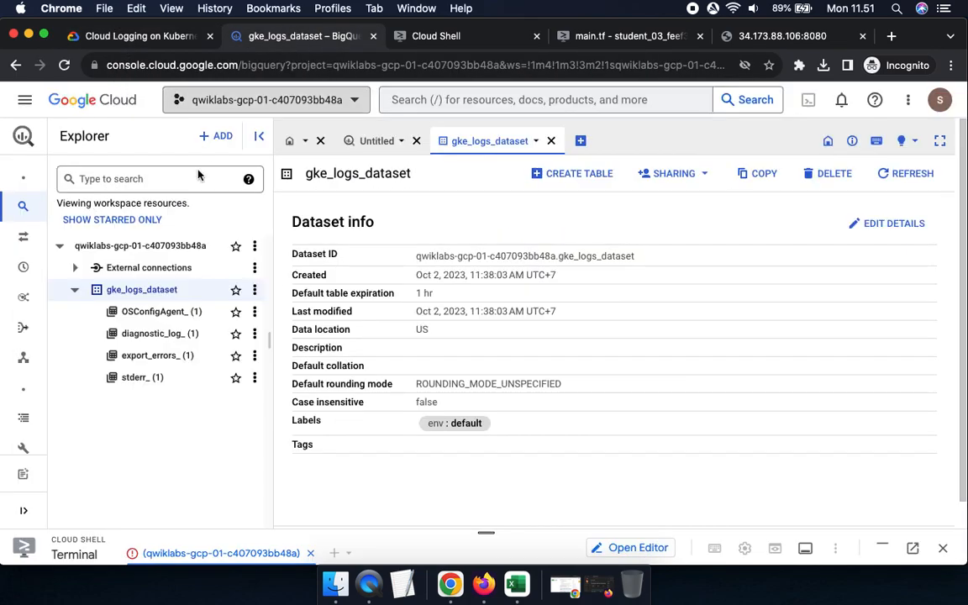
{"action": "left_click", "coordinate": [155, 311]}
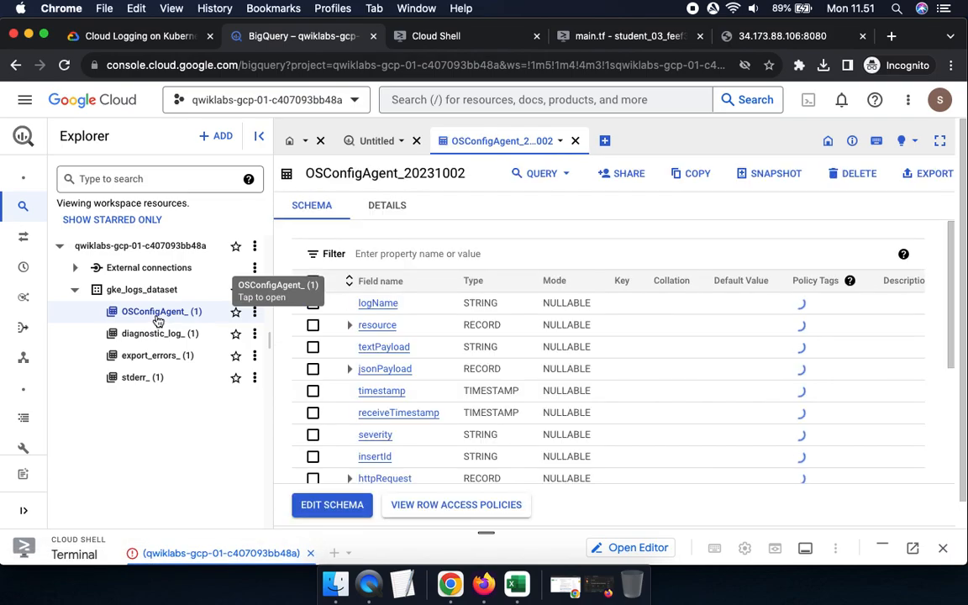
{"action": "scroll", "coordinate": [428, 387], "scroll_direction": "down", "scroll_amount": 2}
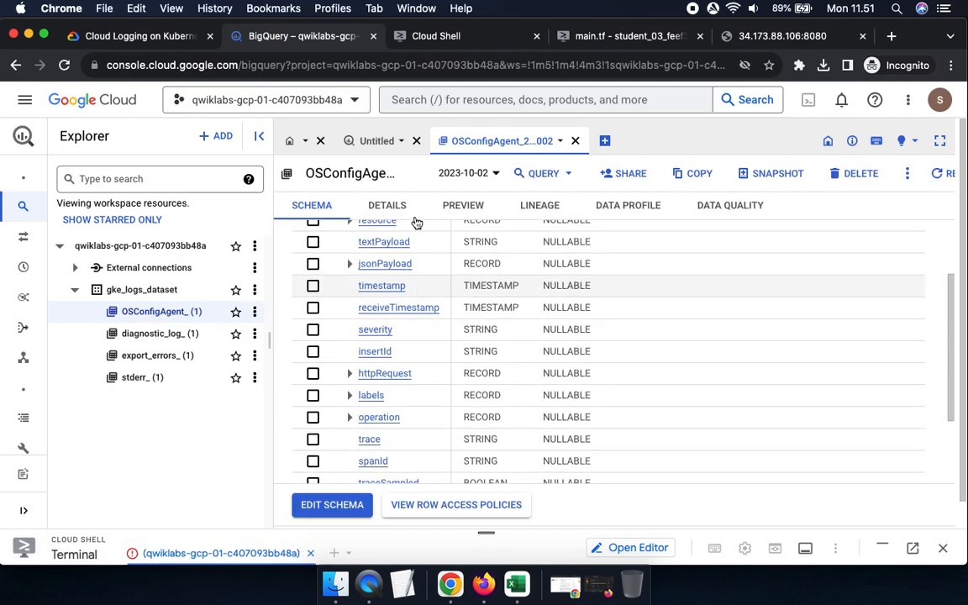
{"action": "left_click", "coordinate": [388, 205]}
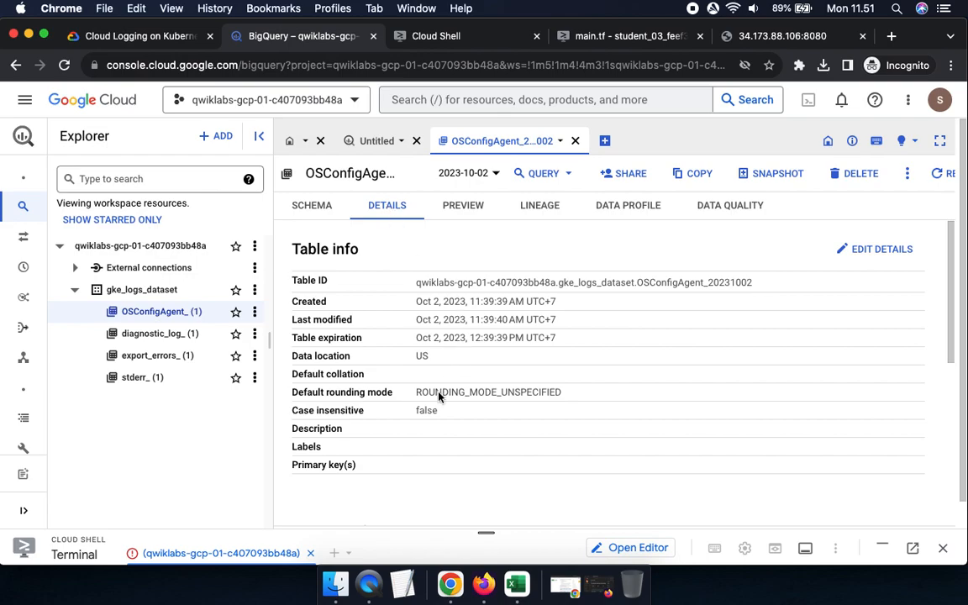
- Open the stderr_ table in gke_logs_dataset and view its details and data preview
{"action": "left_click", "coordinate": [140, 379]}
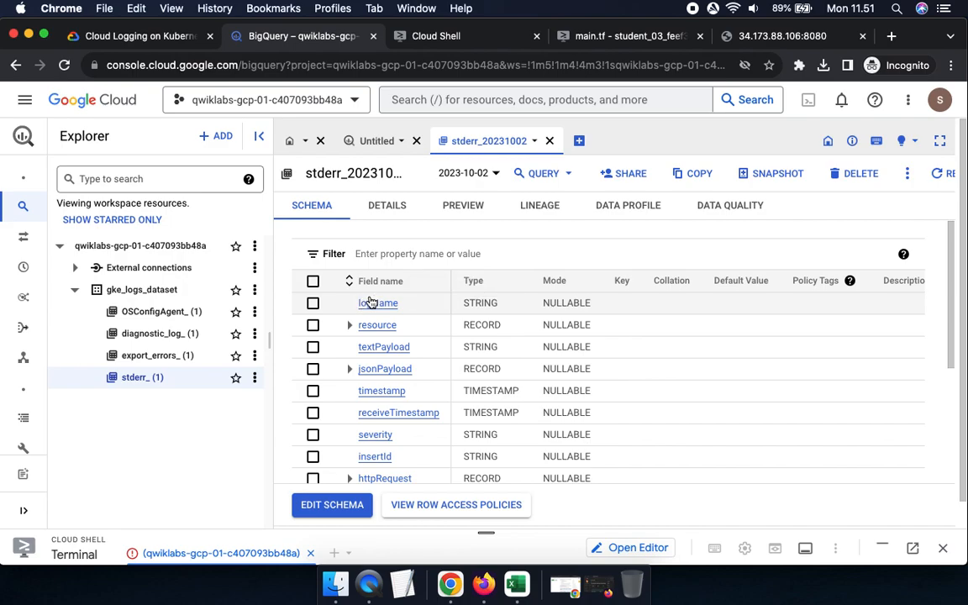
{"action": "left_click", "coordinate": [386, 207]}
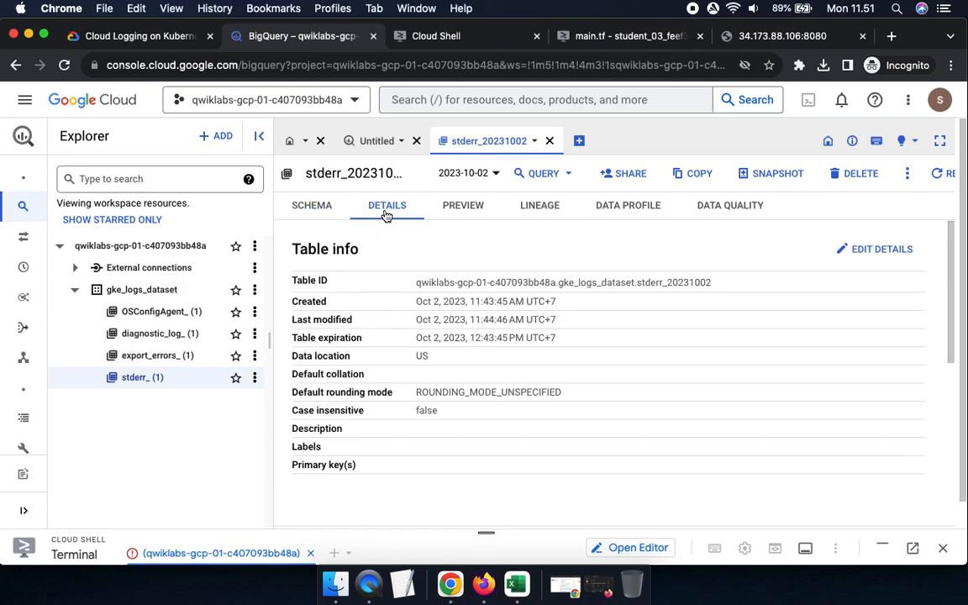
{"action": "left_click", "coordinate": [458, 207]}
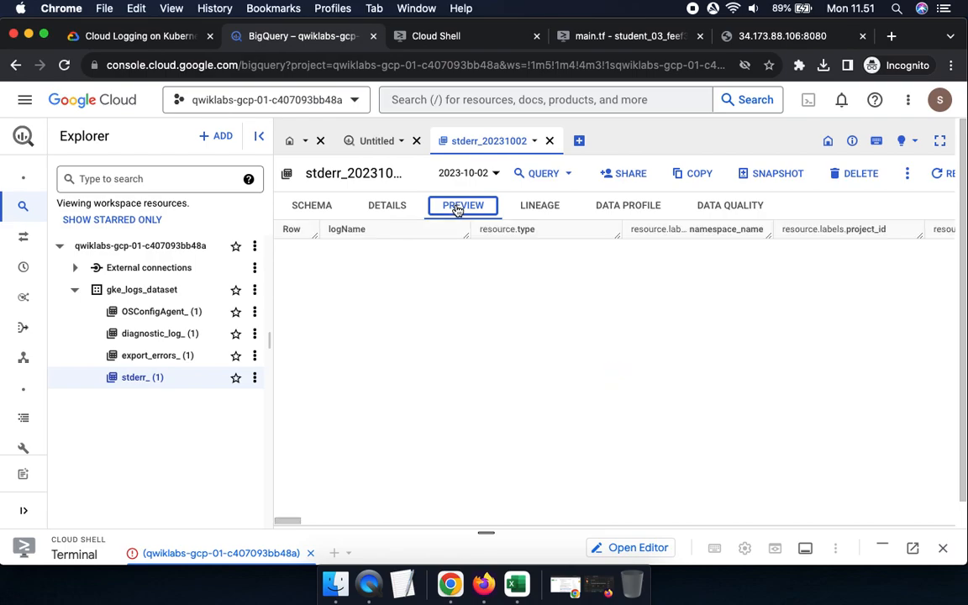
- Read the lab's query instructions and open a new query tab for the stderr_20231002 table, checking how its SELECT statement must be edited
{"action": "left_click", "coordinate": [116, 40]}
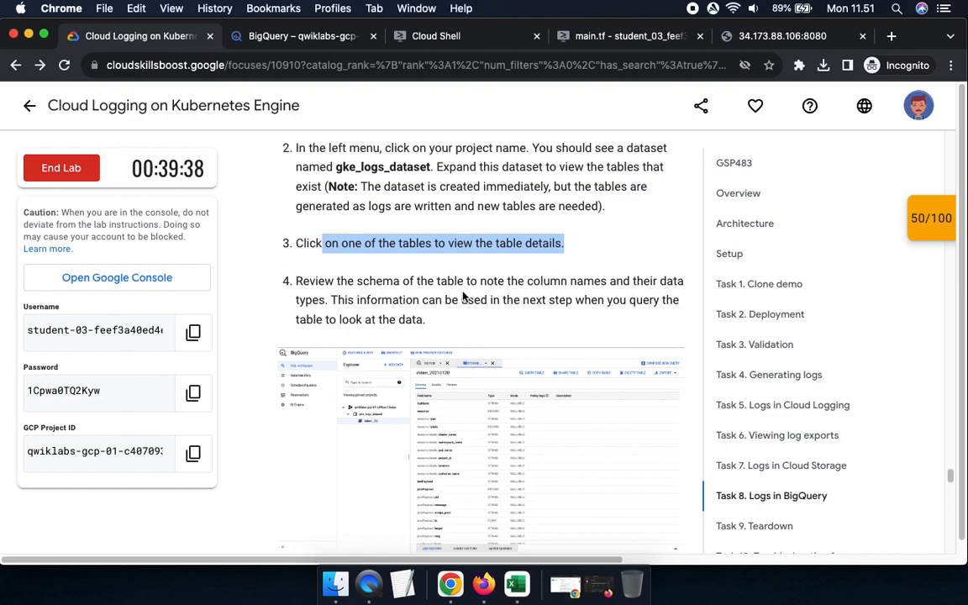
{"action": "scroll", "coordinate": [484, 336], "scroll_direction": "down", "scroll_amount": 5}
{"action": "scroll", "coordinate": [521, 397], "scroll_direction": "down", "scroll_amount": 2}
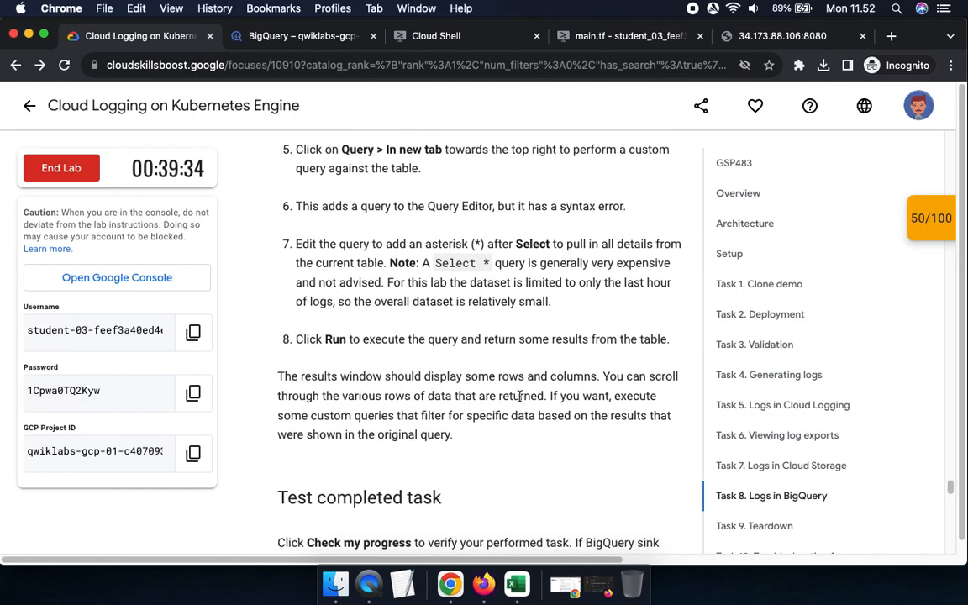
{"action": "left_click_drag", "start_coordinate": [343, 157], "coordinate": [461, 154]}
{"action": "left_click", "coordinate": [276, 35]}
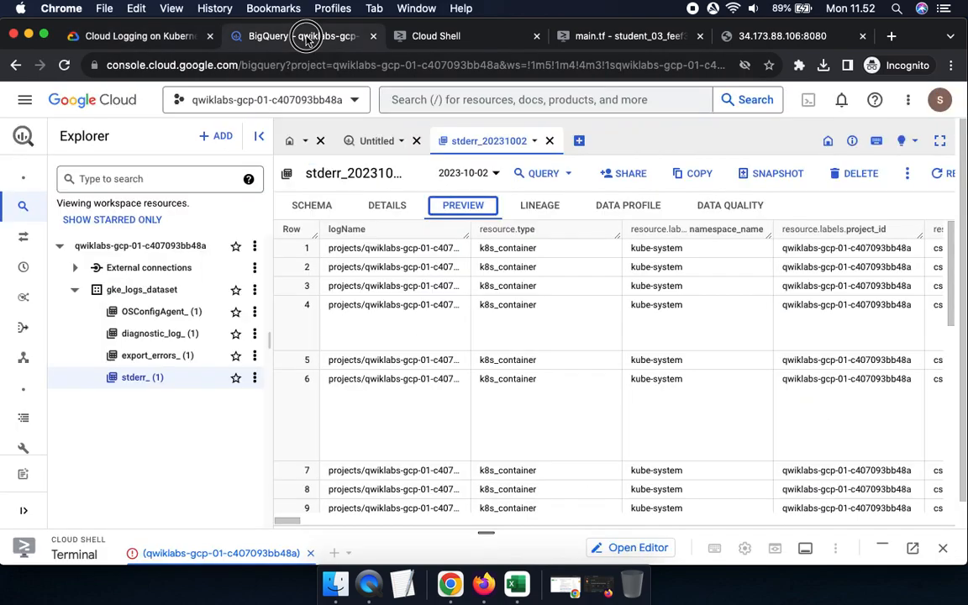
{"action": "left_click", "coordinate": [561, 175]}
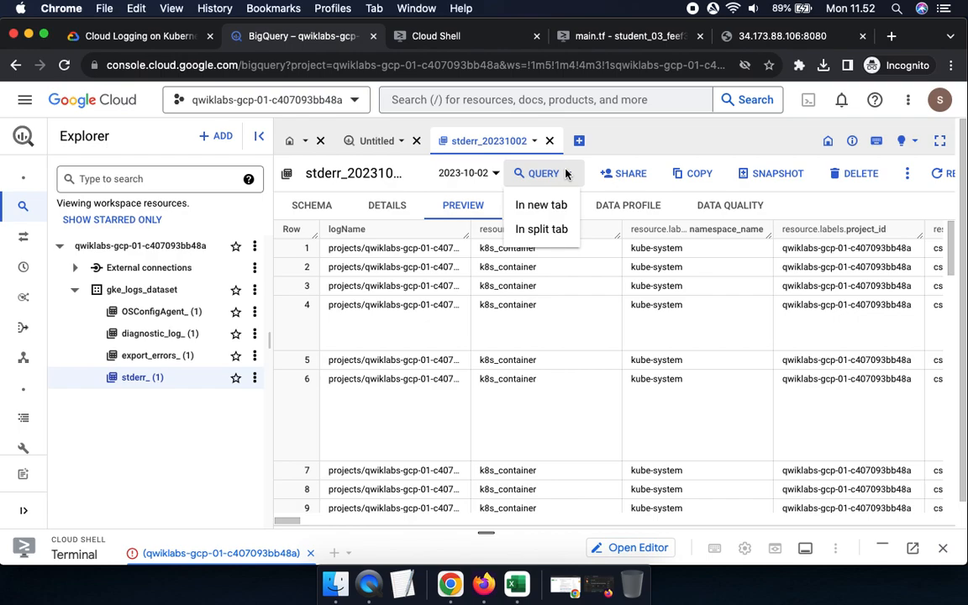
{"action": "left_click", "coordinate": [551, 205]}
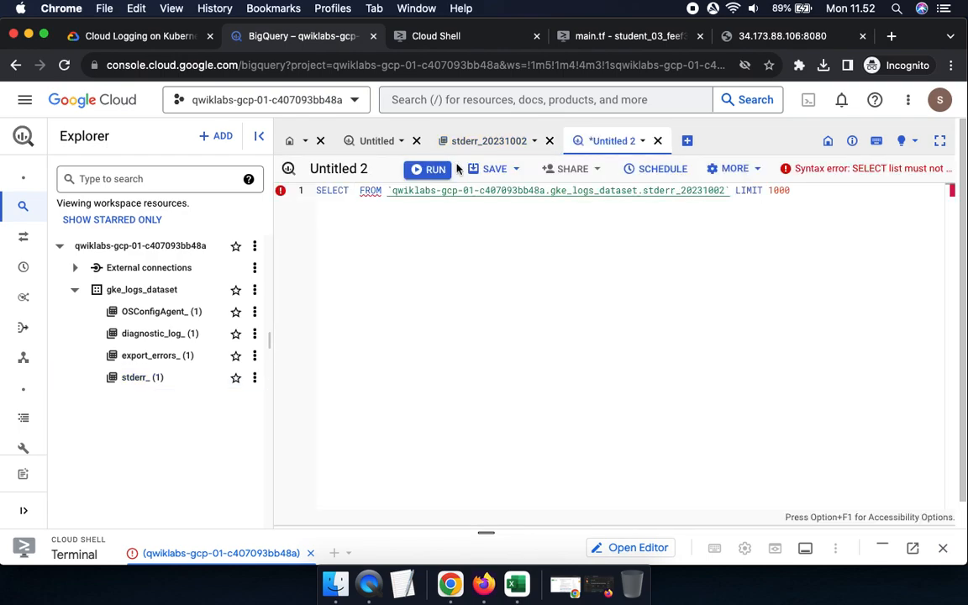
{"action": "left_click", "coordinate": [134, 36]}
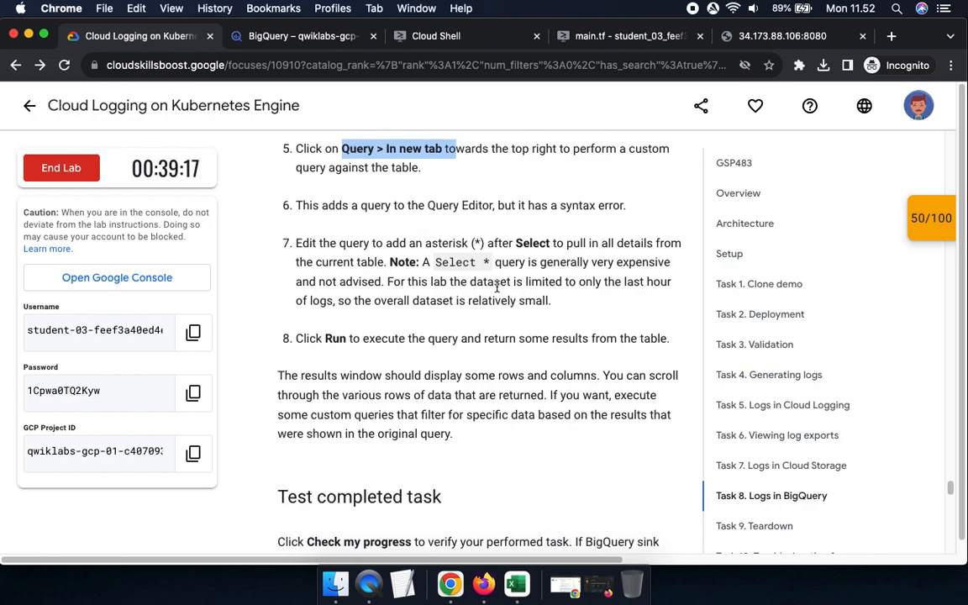
- Check the lab's query-editing instruction and add an asterisk after SELECT in the BigQuery query on stderr_20231002
{"action": "scroll", "coordinate": [496, 286], "scroll_direction": "down", "scroll_amount": 2}
{"action": "scroll", "coordinate": [498, 284], "scroll_direction": "down", "scroll_amount": 1}
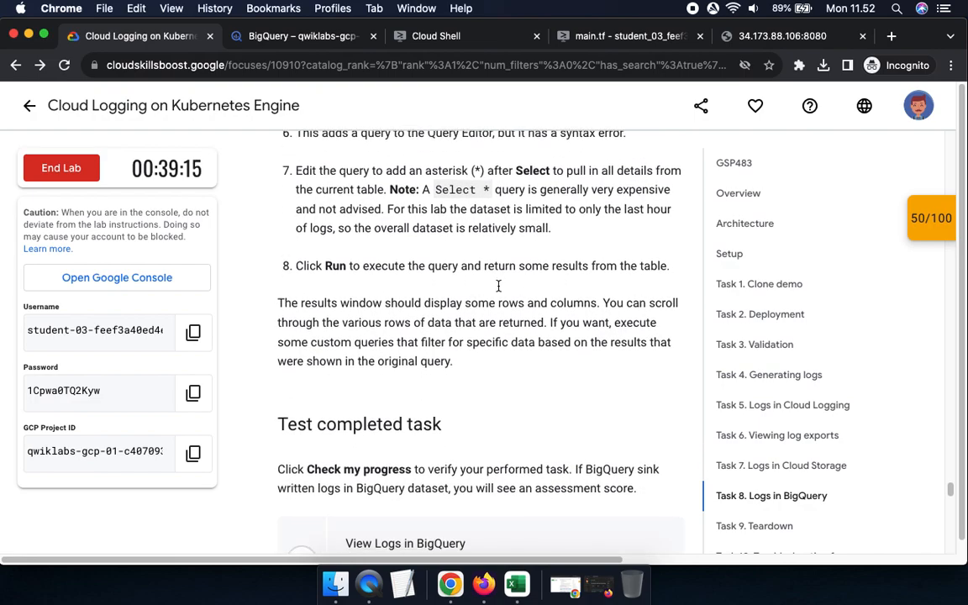
{"action": "left_click", "coordinate": [309, 42]}
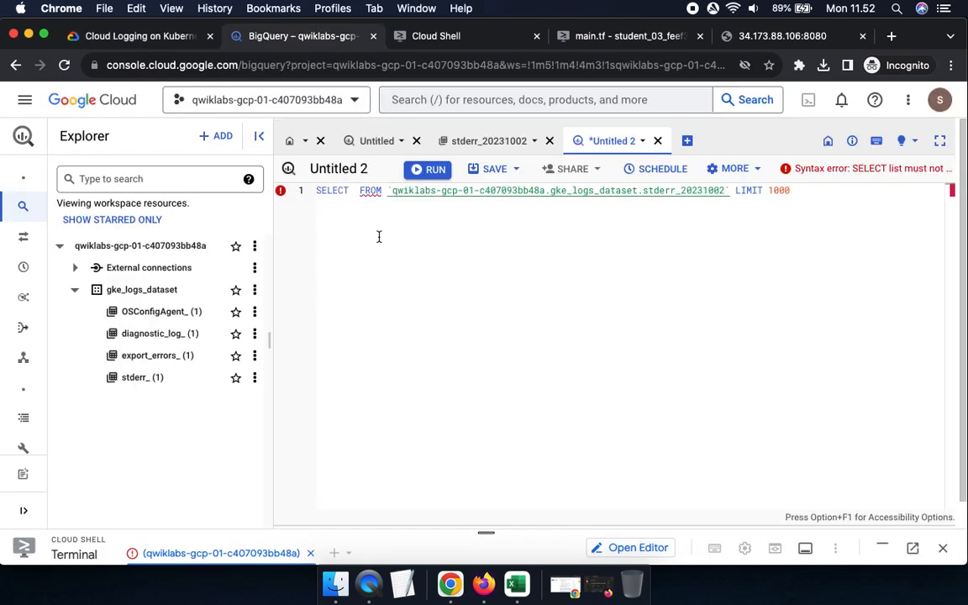
{"action": "type", "text": "*"}
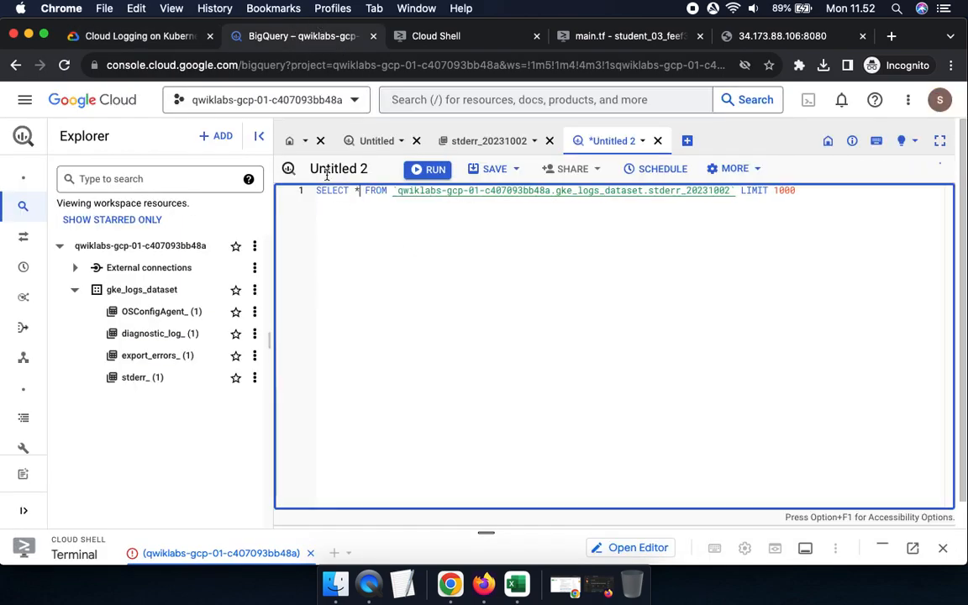
- Check the lab's run instruction, run the stderr_20231002 query in BigQuery, and enlarge the results area to review the returned rows
{"action": "left_click", "coordinate": [145, 40]}
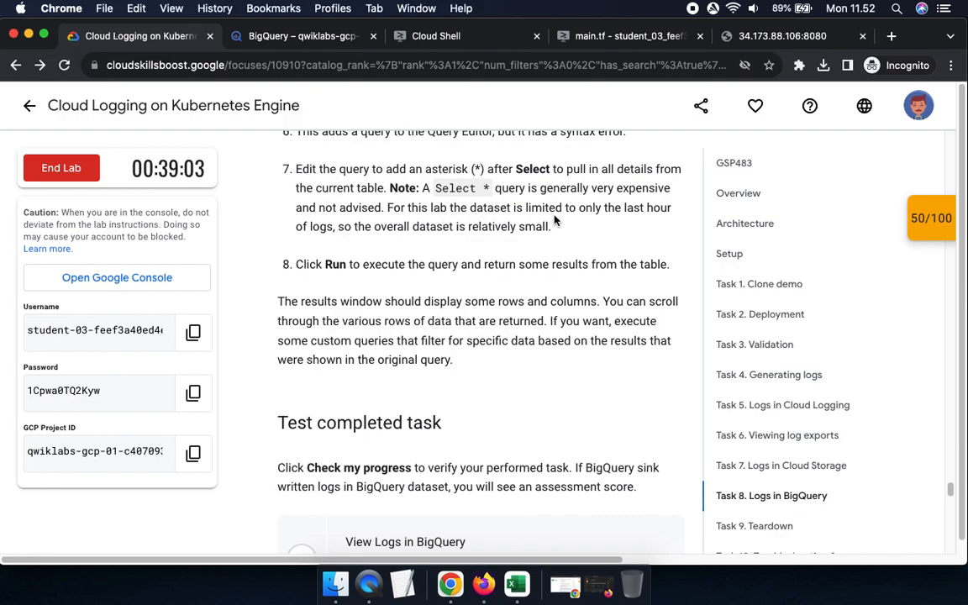
{"action": "left_click_drag", "start_coordinate": [308, 264], "coordinate": [401, 266]}
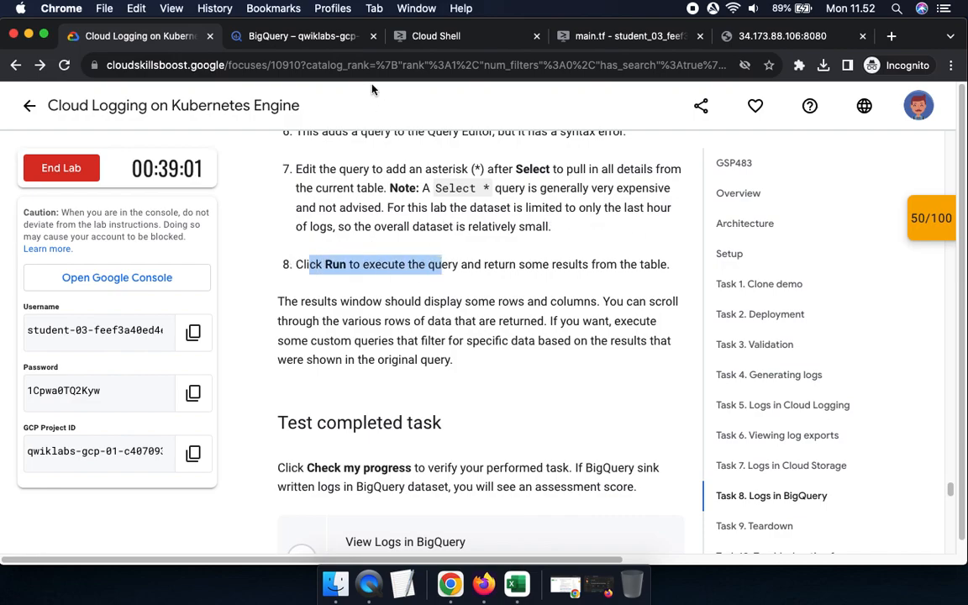
{"action": "left_click", "coordinate": [303, 37]}
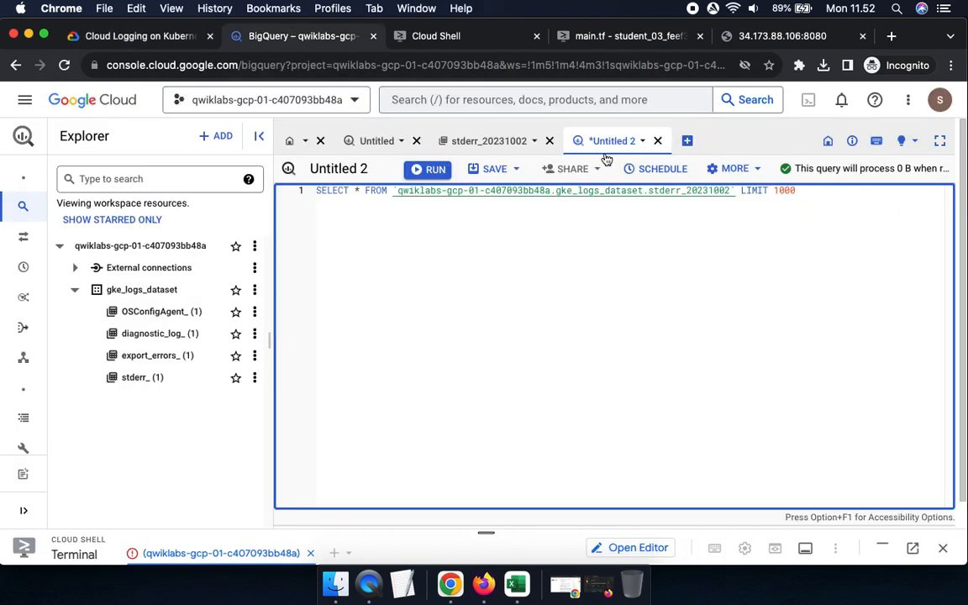
{"action": "left_click", "coordinate": [429, 169]}
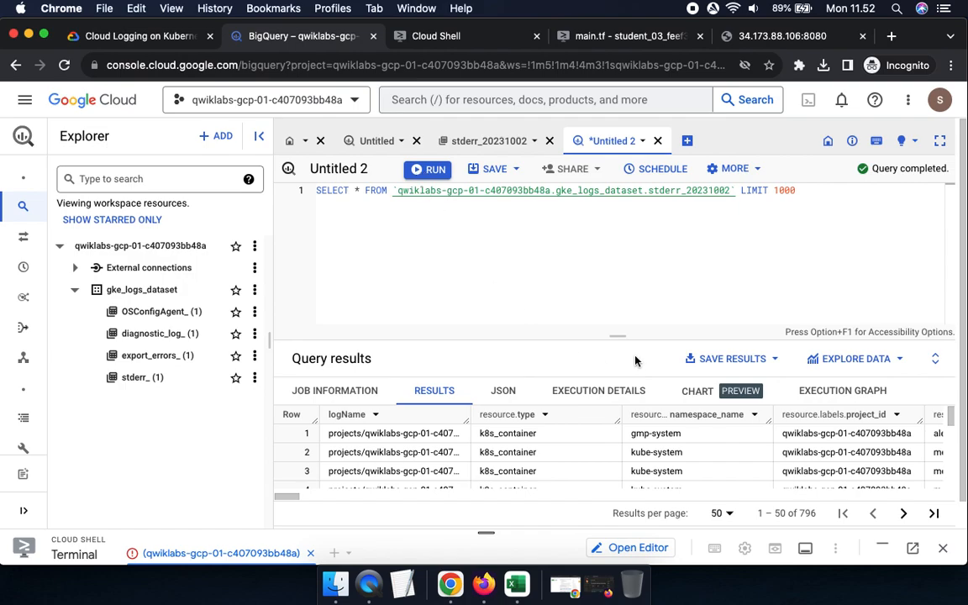
{"action": "left_click_drag", "start_coordinate": [616, 336], "coordinate": [611, 233]}
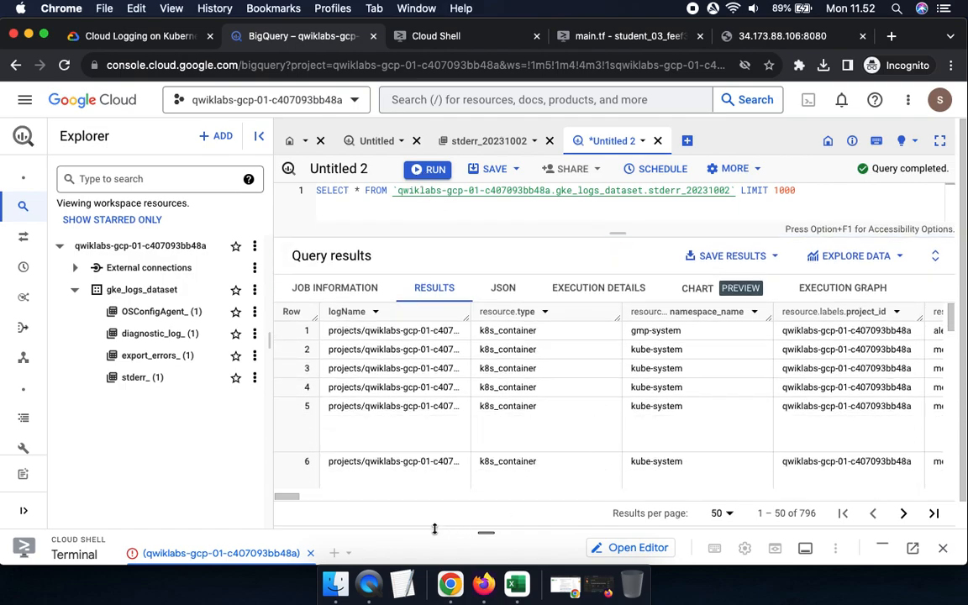
{"action": "left_click_drag", "start_coordinate": [288, 498], "coordinate": [191, 532]}
- Check progress on the lab page for the View Logs in BigQuery task and review the checkpoint scores
{"action": "left_click", "coordinate": [108, 35]}
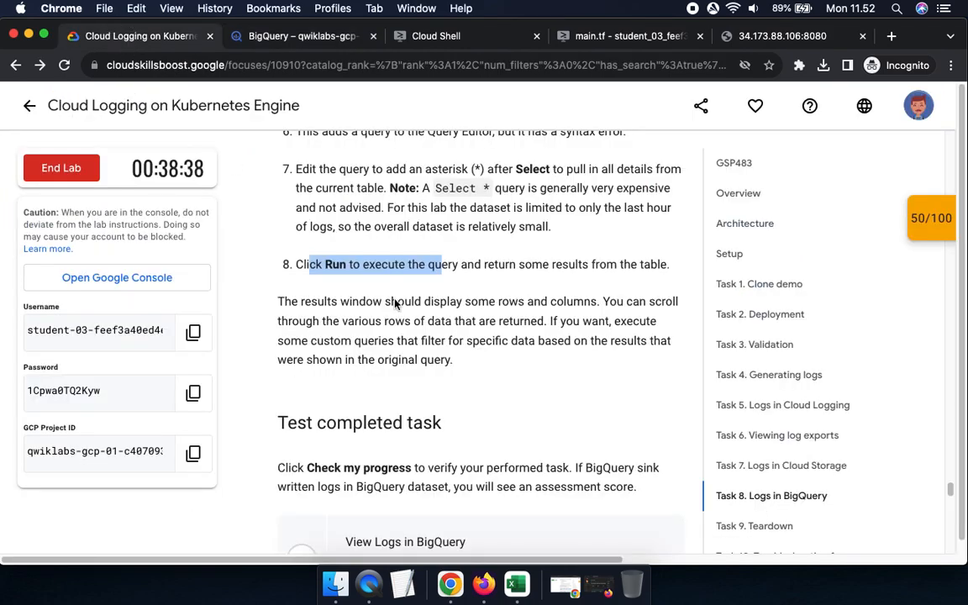
{"action": "scroll", "coordinate": [415, 375], "scroll_direction": "down", "scroll_amount": 3}
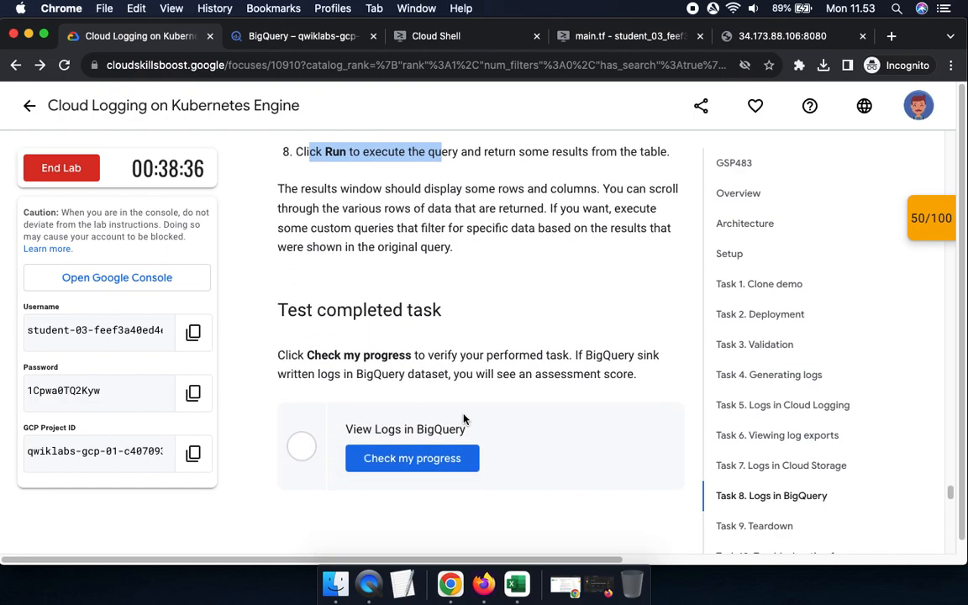
{"action": "left_click", "coordinate": [420, 453]}
{"action": "scroll", "coordinate": [614, 447], "scroll_direction": "down", "scroll_amount": 4}
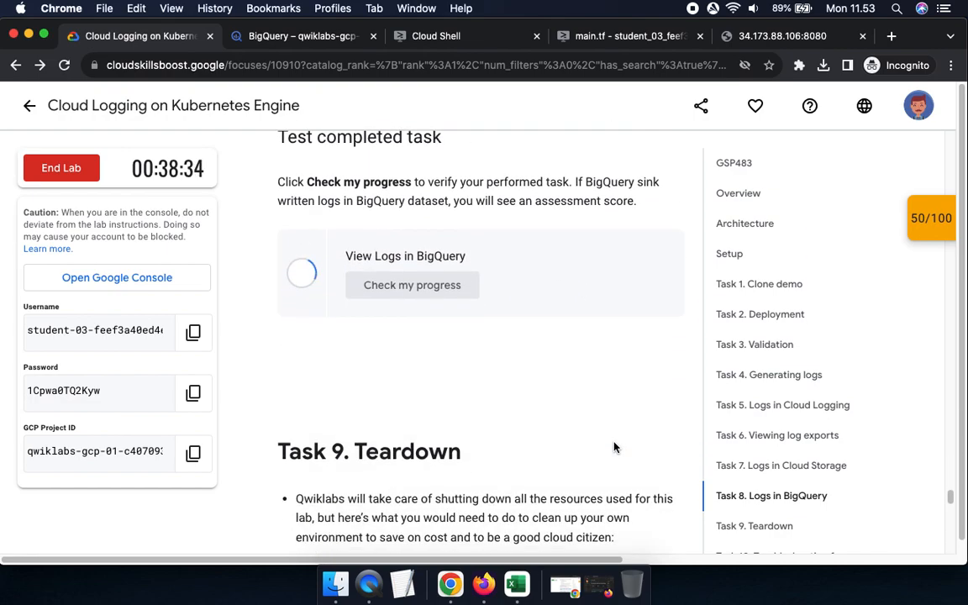
{"action": "mouse_move", "coordinate": [929, 220]}
{"action": "left_click", "coordinate": [845, 323]}
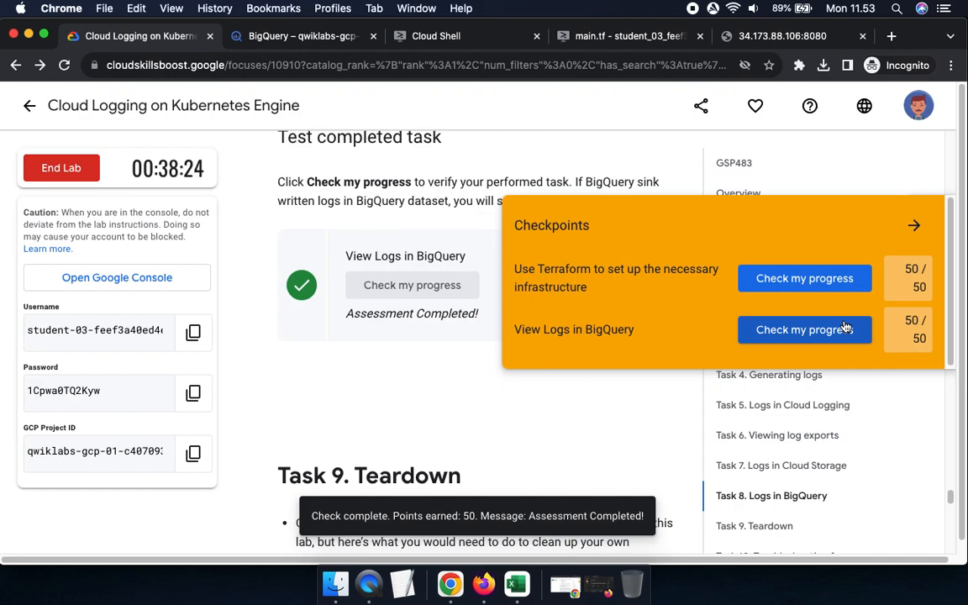
{"action": "left_click", "coordinate": [913, 226]}
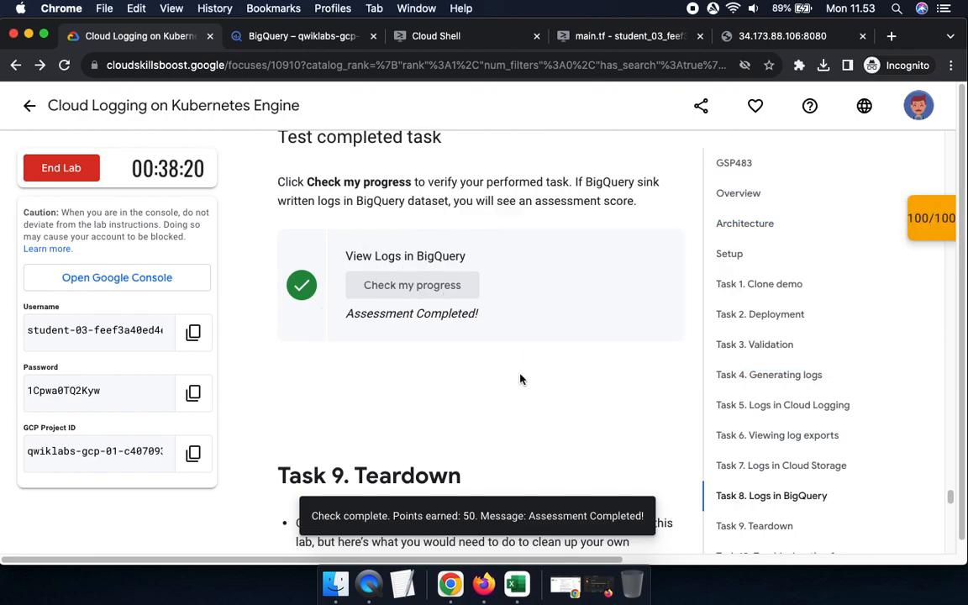
- Copy the Task 9 teardown command, reconnect the lost Cloud Shell session, and run make teardown there
{"action": "scroll", "coordinate": [515, 383], "scroll_direction": "down", "scroll_amount": 3}
{"action": "scroll", "coordinate": [514, 382], "scroll_direction": "down", "scroll_amount": 3}
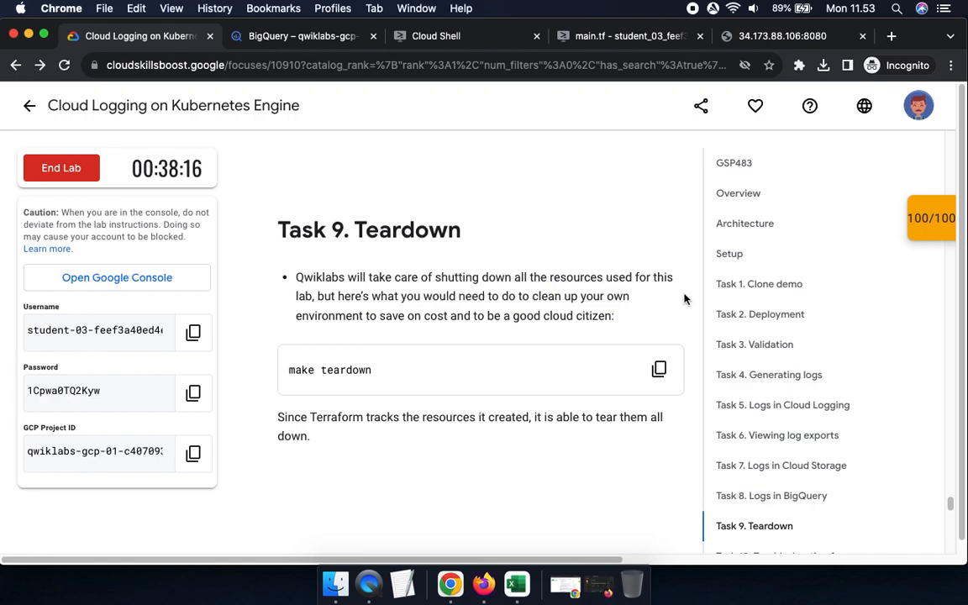
{"action": "left_click", "coordinate": [664, 377]}
{"action": "left_click", "coordinate": [454, 38]}
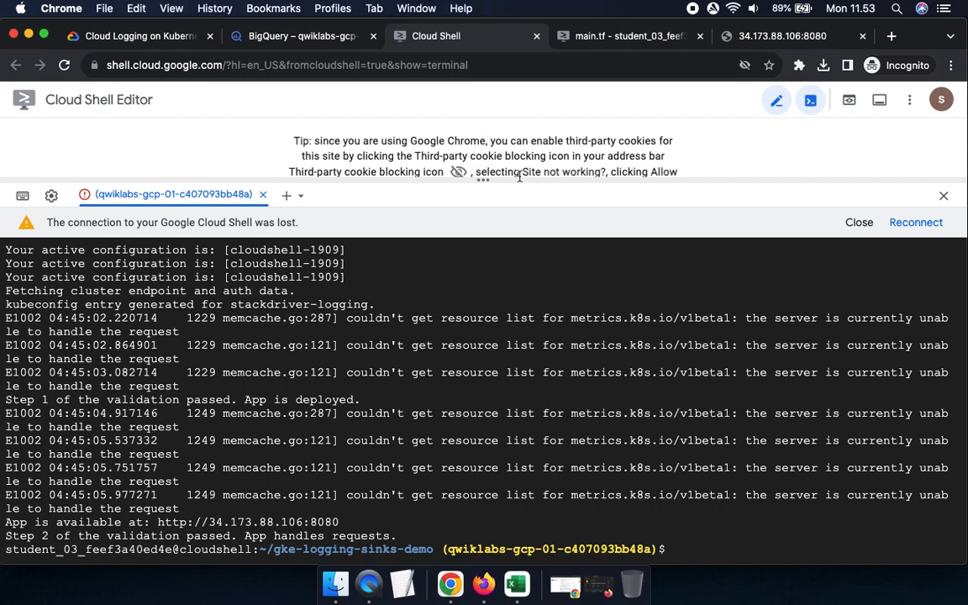
{"action": "left_click", "coordinate": [917, 225]}
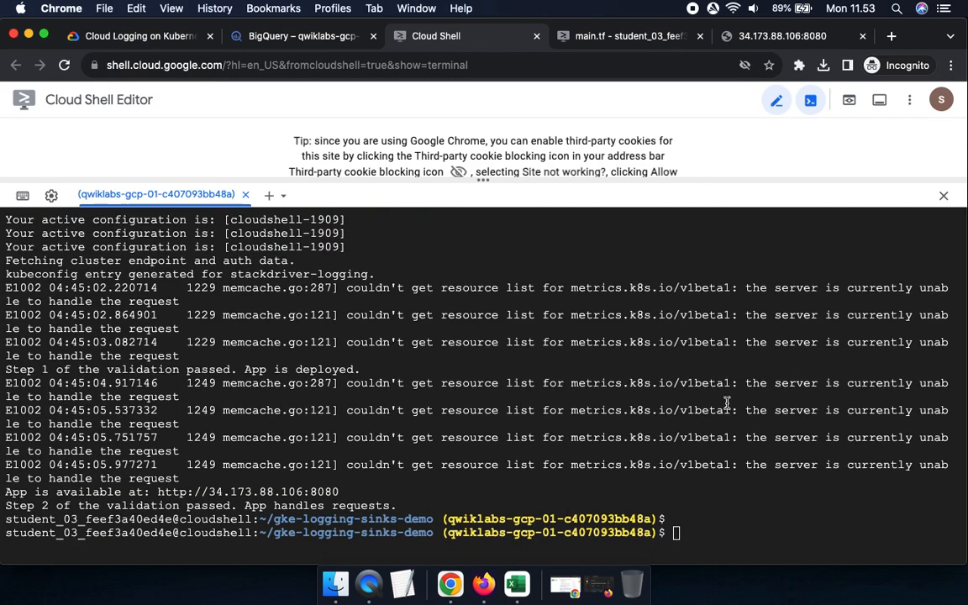
{"action": "left_click", "coordinate": [732, 526]}
{"action": "type", "text": "make teardown"}
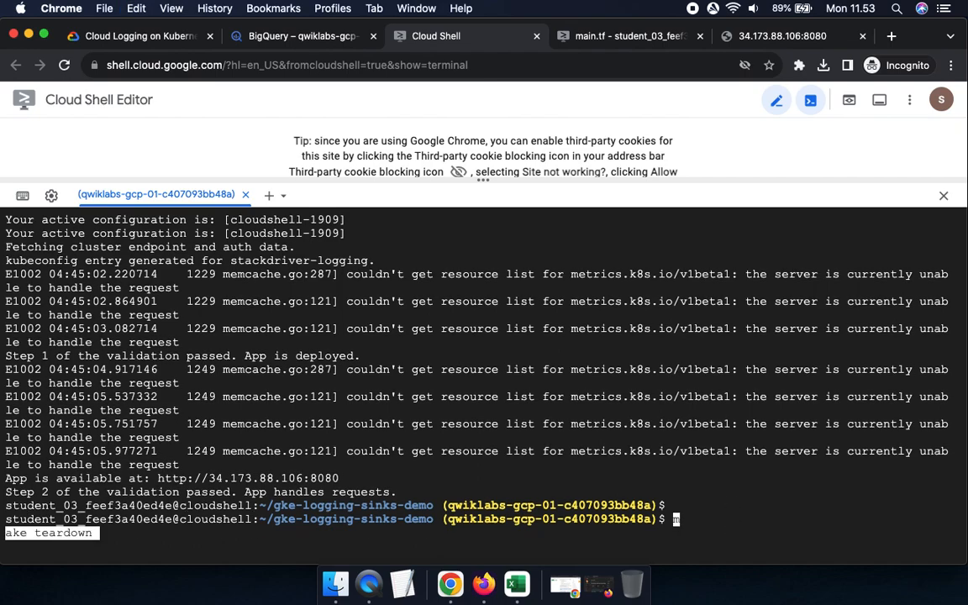
{"action": "key", "text": "Return"}
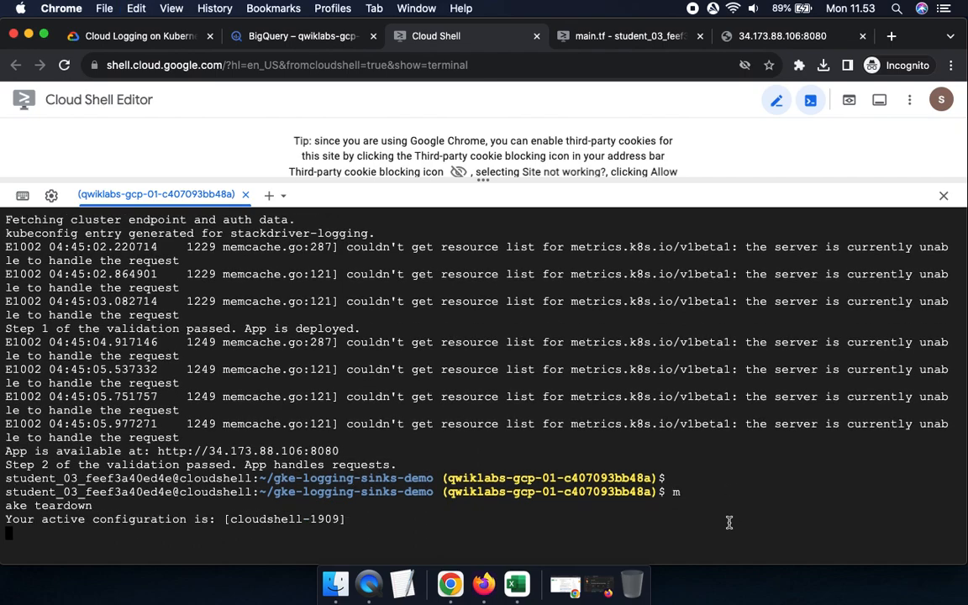
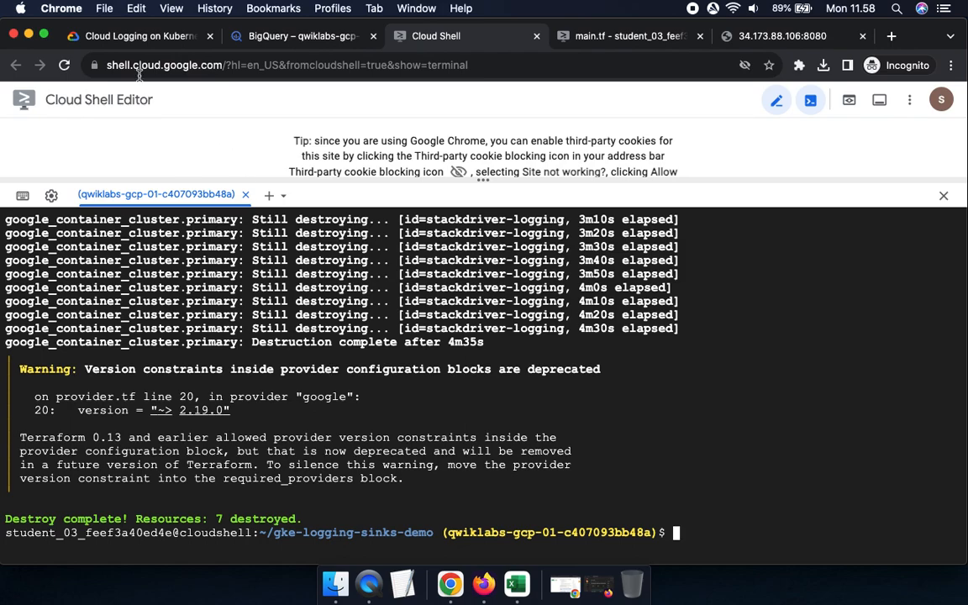
- Review the checkpoint scores on the lab page and read the troubleshooting advice for Terraform's Permission denied error
{"action": "left_click", "coordinate": [122, 34]}
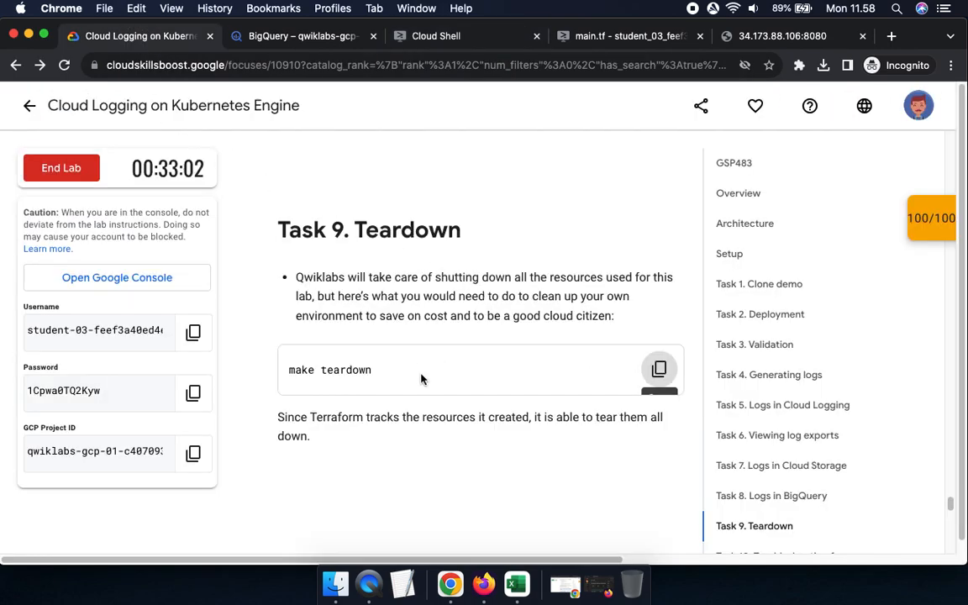
{"action": "left_click", "coordinate": [929, 217]}
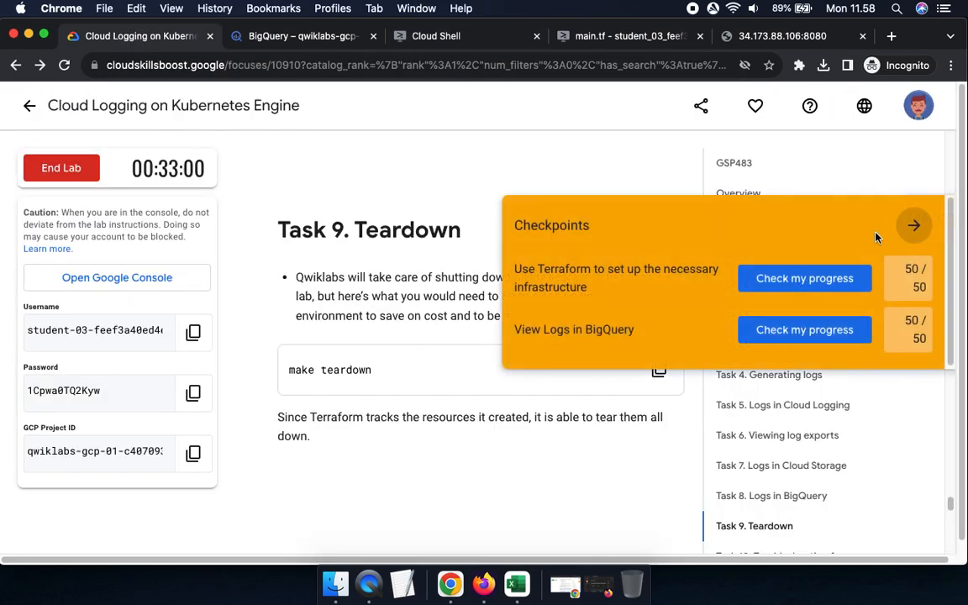
{"action": "left_click", "coordinate": [891, 246]}
{"action": "scroll", "coordinate": [397, 336], "scroll_direction": "down", "scroll_amount": 5}
{"action": "scroll", "coordinate": [399, 331], "scroll_direction": "down", "scroll_amount": 5}
{"action": "scroll", "coordinate": [435, 274], "scroll_direction": "down", "scroll_amount": 2}
{"action": "scroll", "coordinate": [411, 266], "scroll_direction": "down", "scroll_amount": 2}
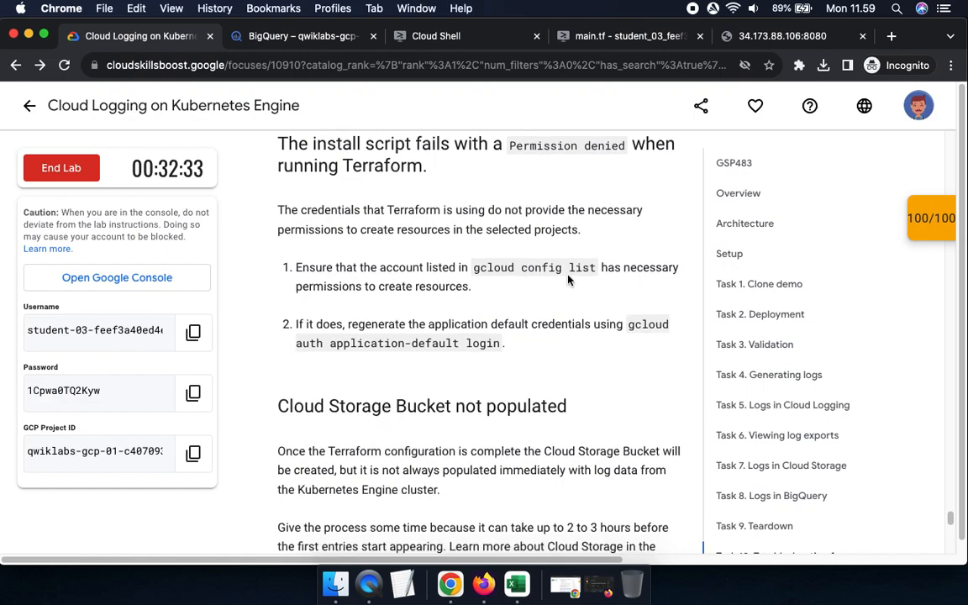
{"action": "scroll", "coordinate": [568, 280], "scroll_direction": "down", "scroll_amount": 1}
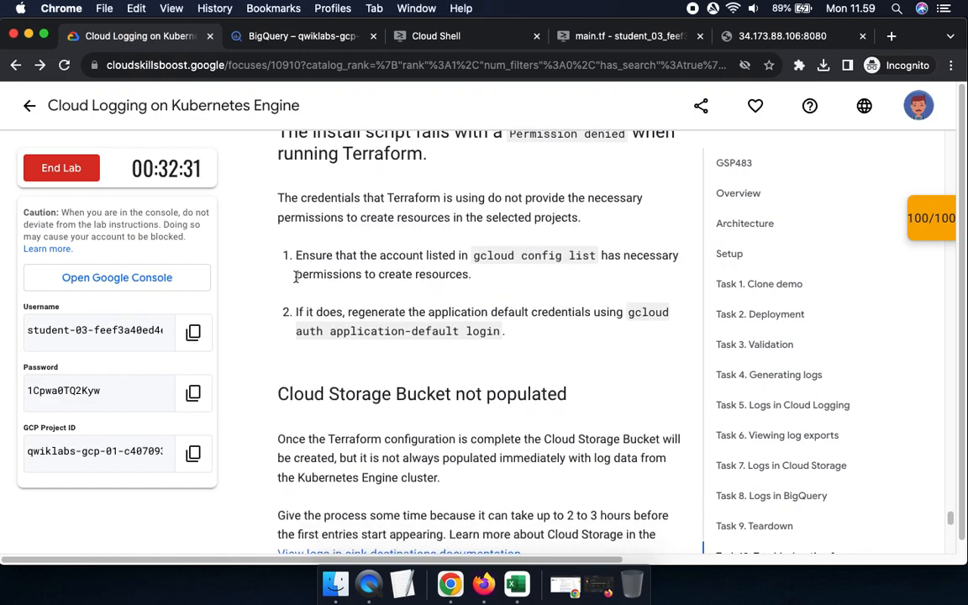
{"action": "left_click_drag", "start_coordinate": [296, 277], "coordinate": [470, 276]}
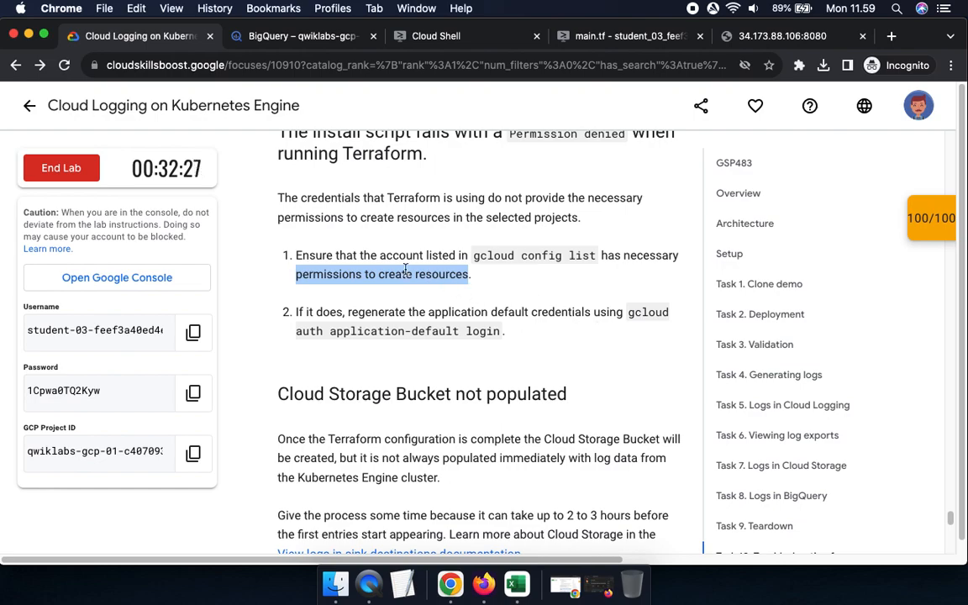
{"action": "scroll", "coordinate": [445, 257], "scroll_direction": "down", "scroll_amount": 1}
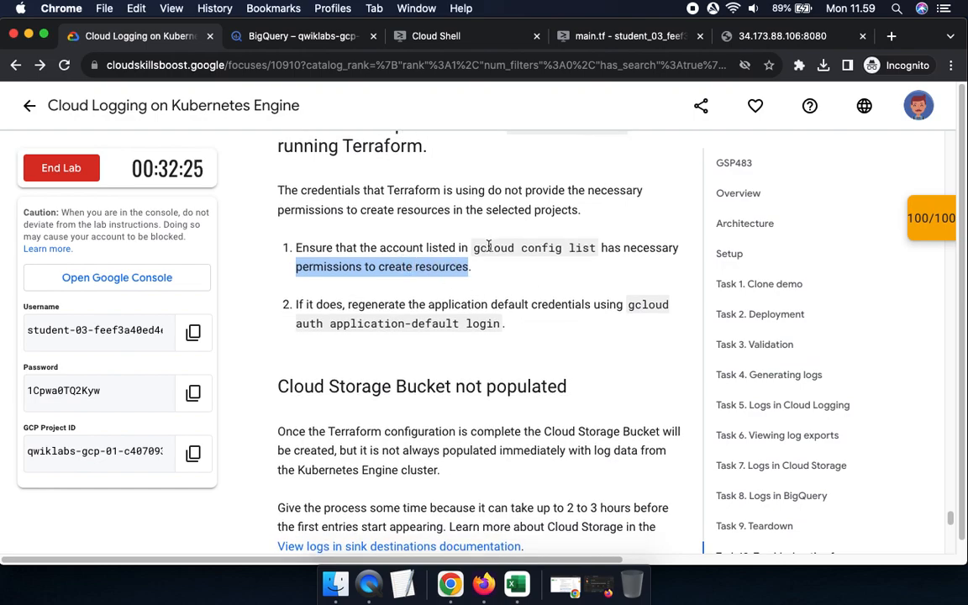
- Copy gcloud config list from the troubleshooting section and run it in Cloud Shell to view the active account configuration
{"action": "left_click_drag", "start_coordinate": [473, 248], "coordinate": [598, 261]}
{"action": "key", "text": "super+c"}
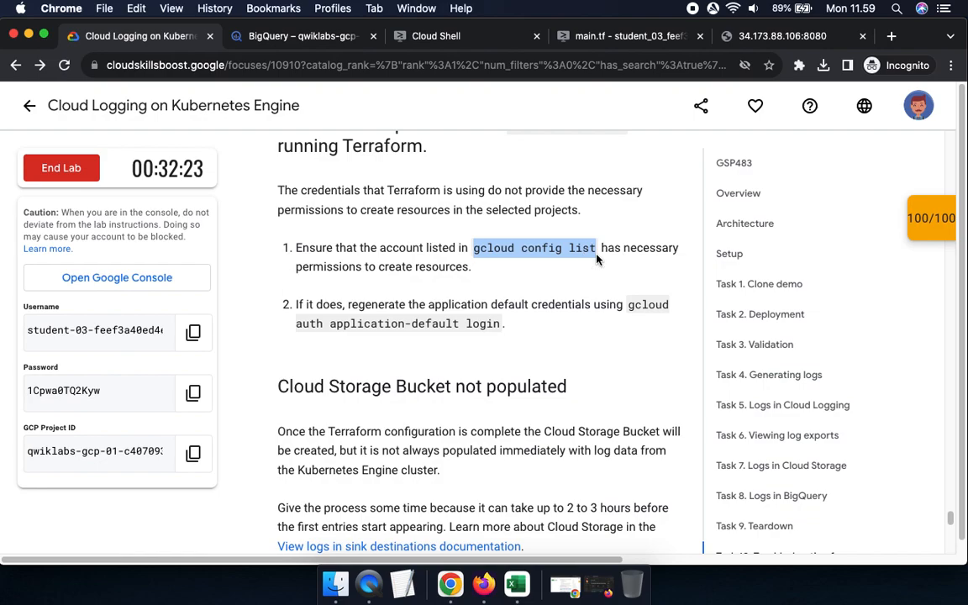
{"action": "left_click", "coordinate": [432, 35]}
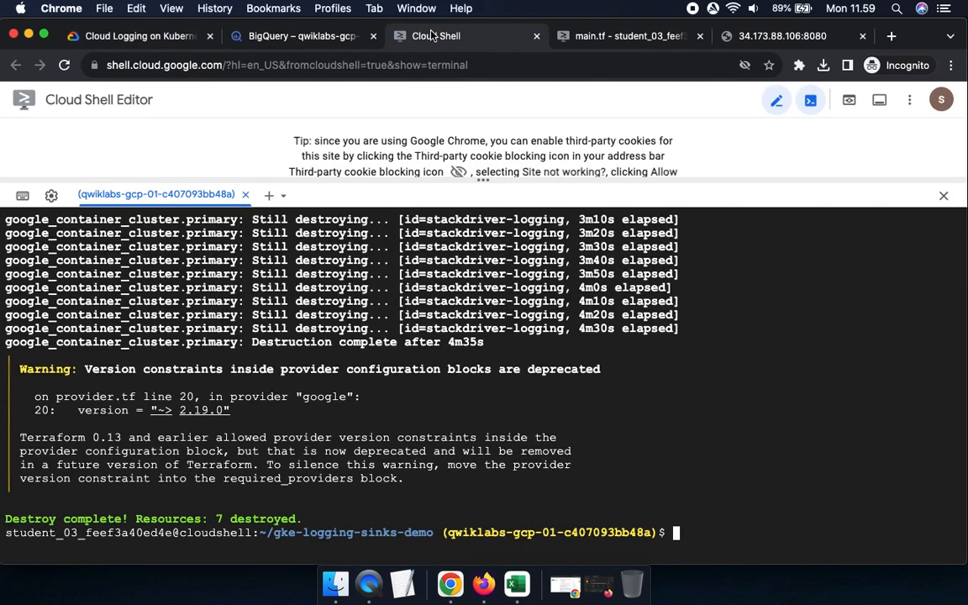
{"action": "key", "text": "super+v"}
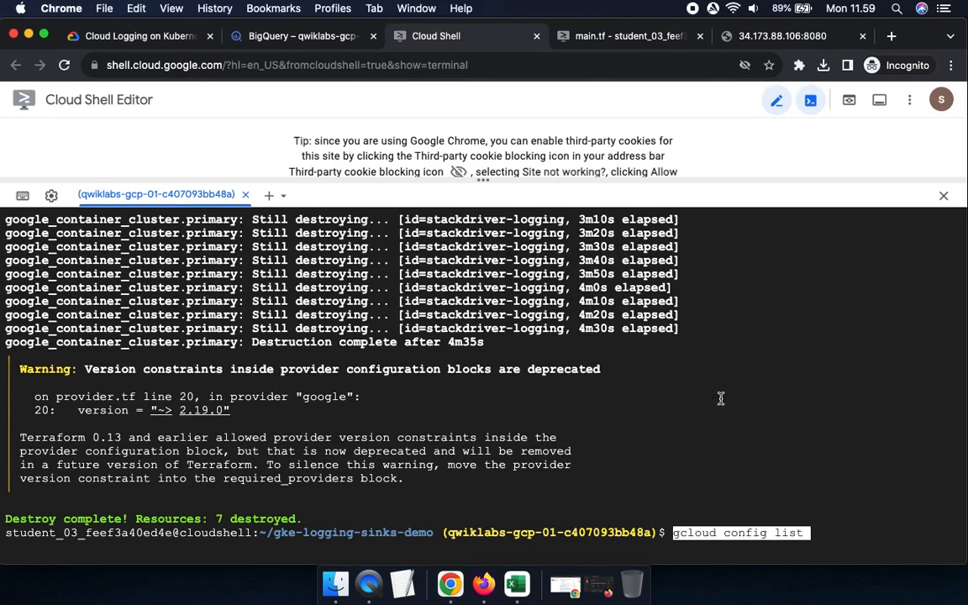
{"action": "key", "text": "Return"}
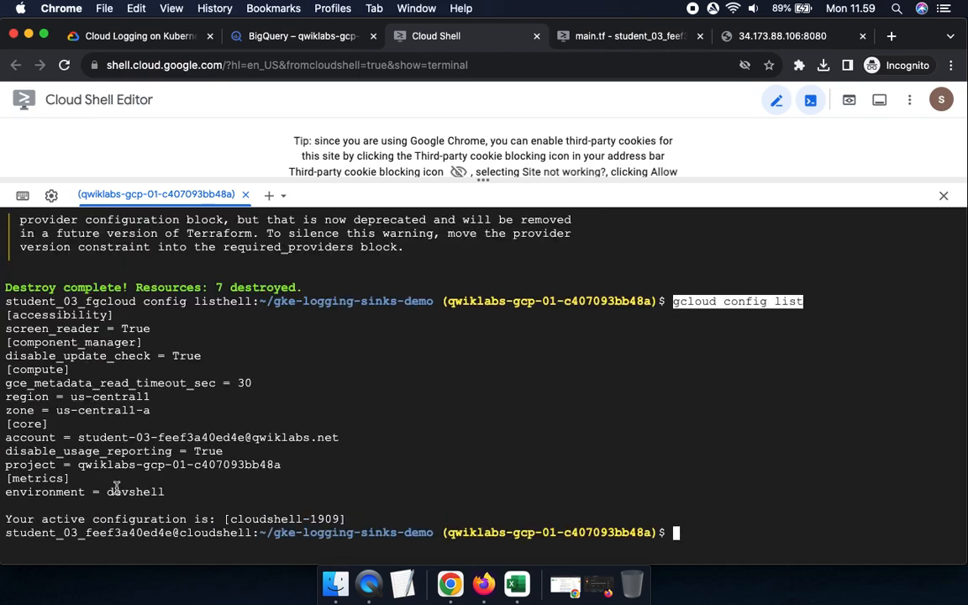
- Read the lab's remaining troubleshooting notes on the Cloud Storage bucket and BigQuery tables, plus the closing sections to the page's end
{"action": "left_click", "coordinate": [139, 36]}
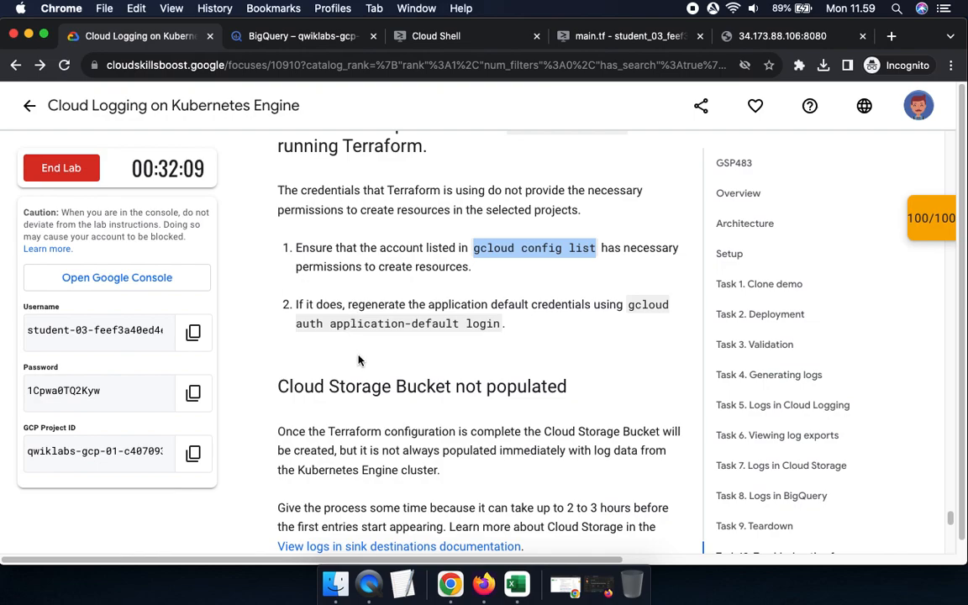
{"action": "scroll", "coordinate": [357, 360], "scroll_direction": "down", "scroll_amount": 2}
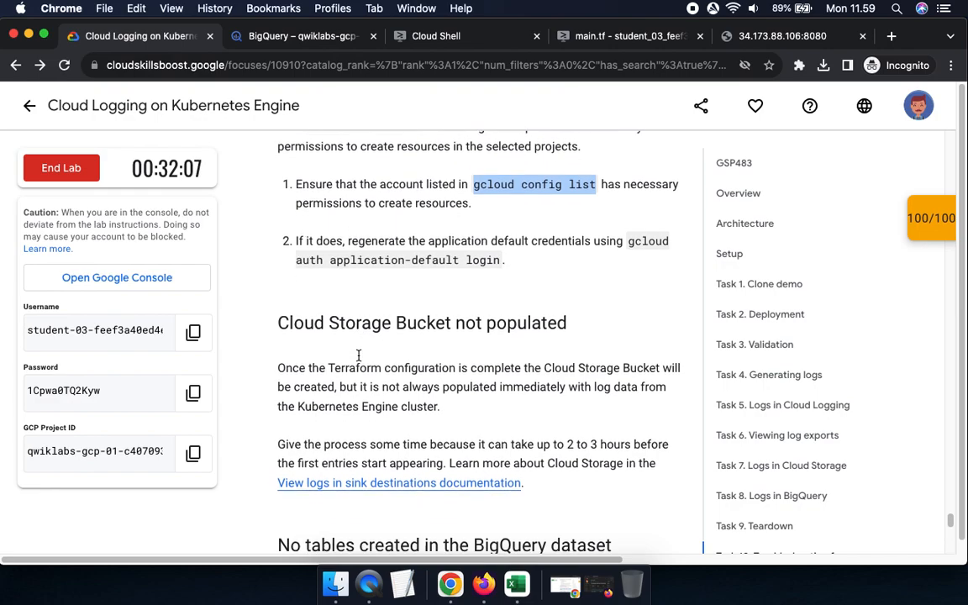
{"action": "scroll", "coordinate": [358, 355], "scroll_direction": "down", "scroll_amount": 3}
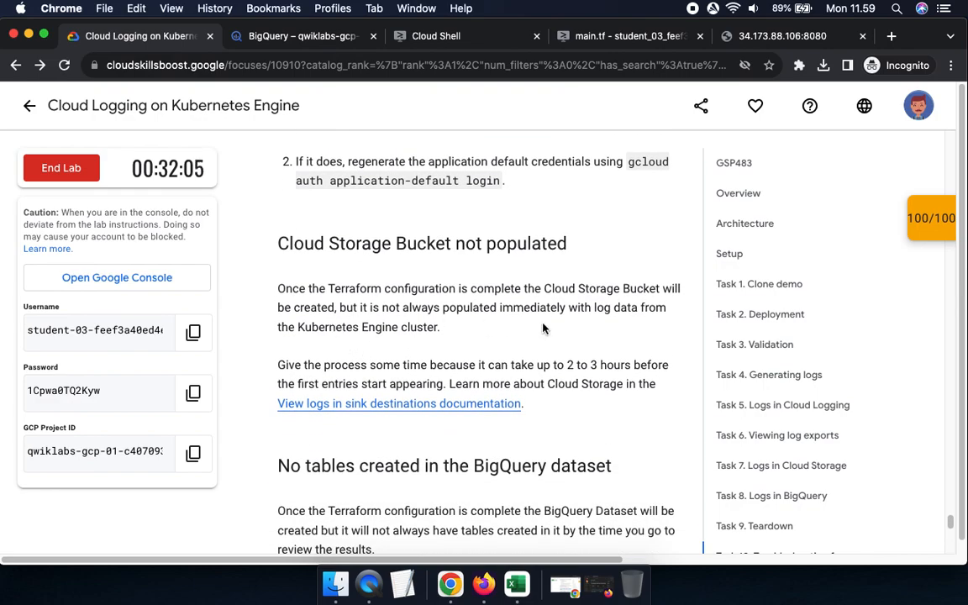
{"action": "scroll", "coordinate": [336, 395], "scroll_direction": "down", "scroll_amount": 3}
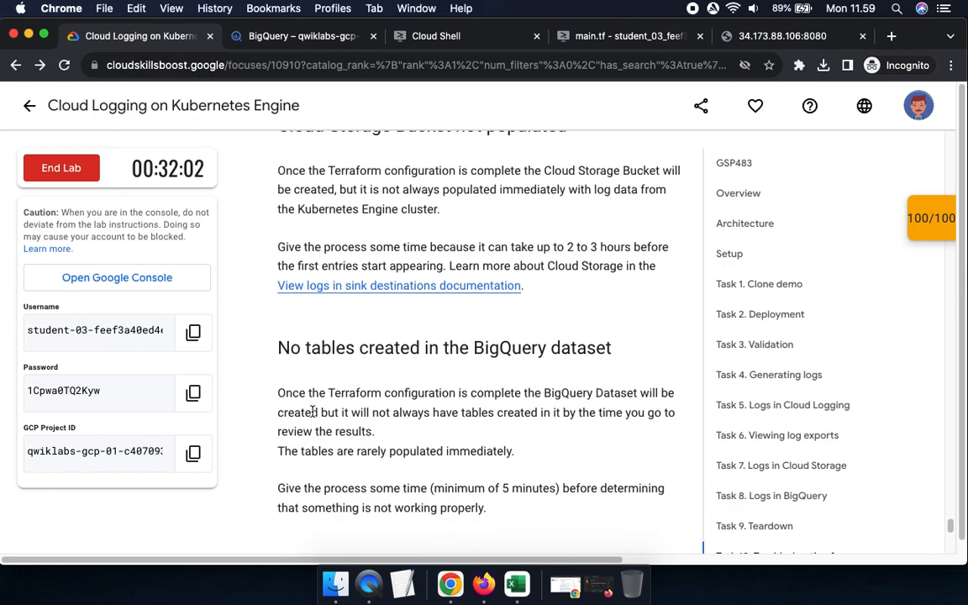
{"action": "scroll", "coordinate": [368, 443], "scroll_direction": "down", "scroll_amount": 4}
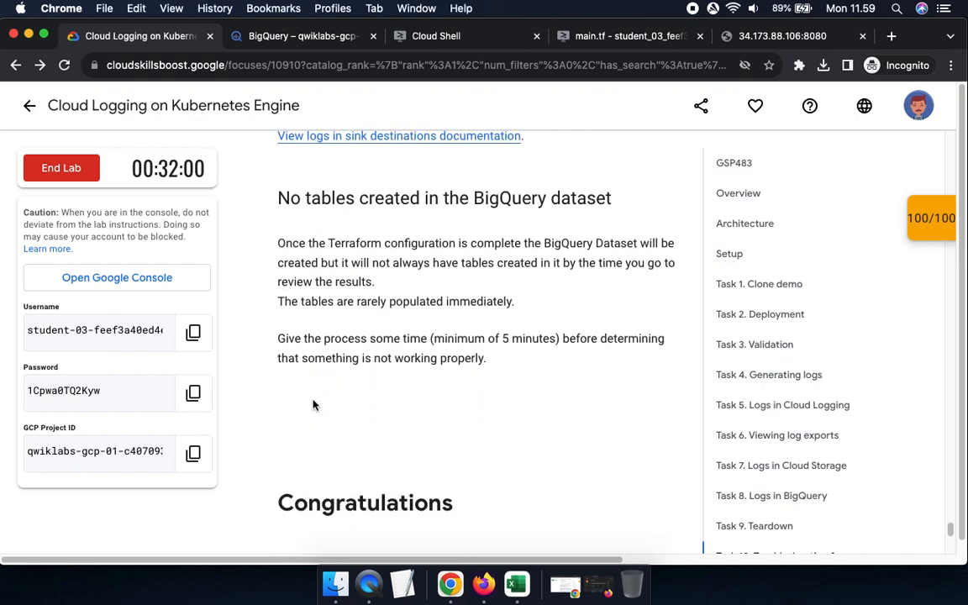
{"action": "scroll", "coordinate": [382, 424], "scroll_direction": "down", "scroll_amount": 5}
{"action": "scroll", "coordinate": [340, 322], "scroll_direction": "down", "scroll_amount": 1}
{"action": "scroll", "coordinate": [341, 323], "scroll_direction": "down", "scroll_amount": 4}
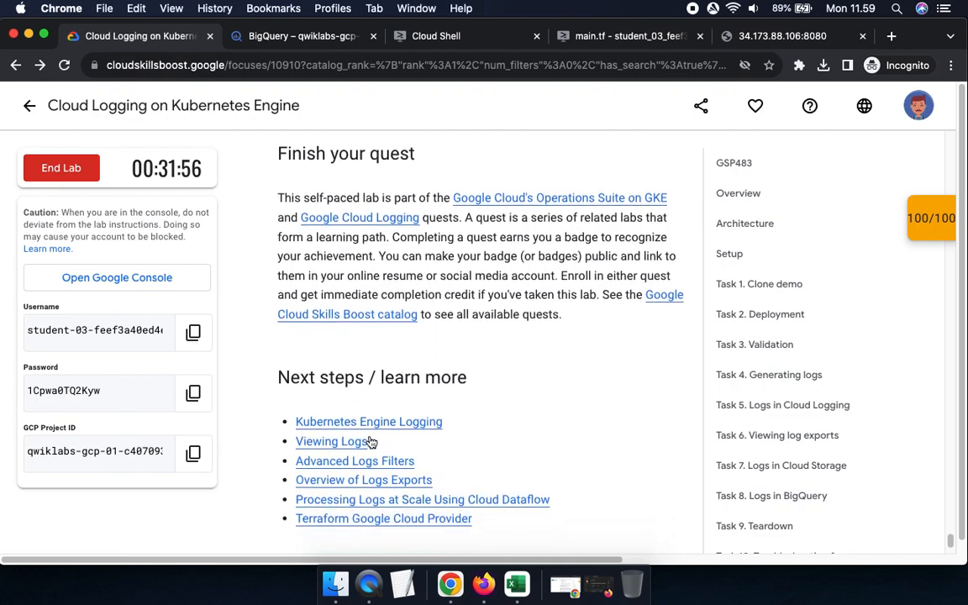
{"action": "scroll", "coordinate": [370, 443], "scroll_direction": "down", "scroll_amount": 7}
{"action": "scroll", "coordinate": [376, 464], "scroll_direction": "down", "scroll_amount": 7}
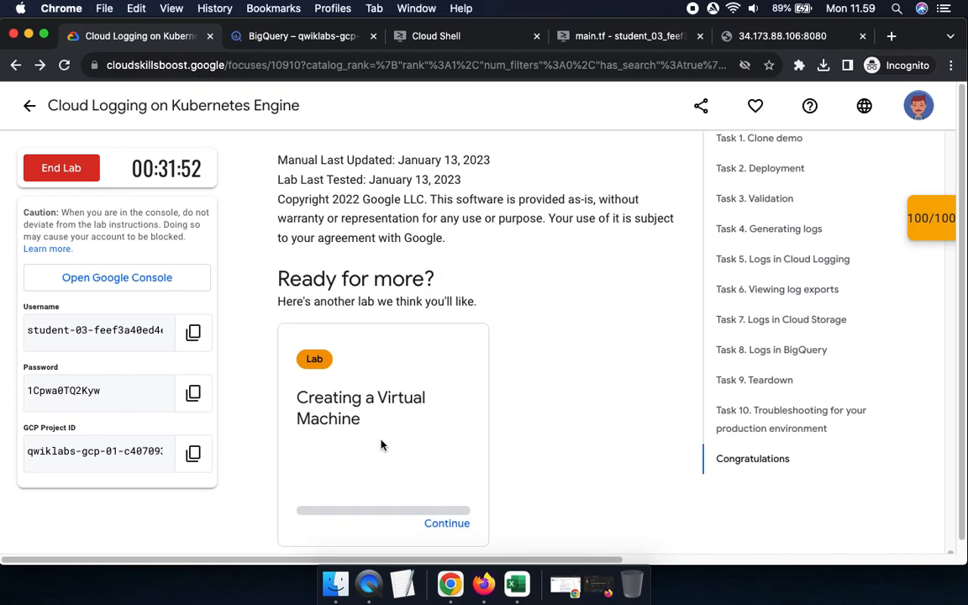
{"action": "scroll", "coordinate": [381, 444], "scroll_direction": "down", "scroll_amount": 1}
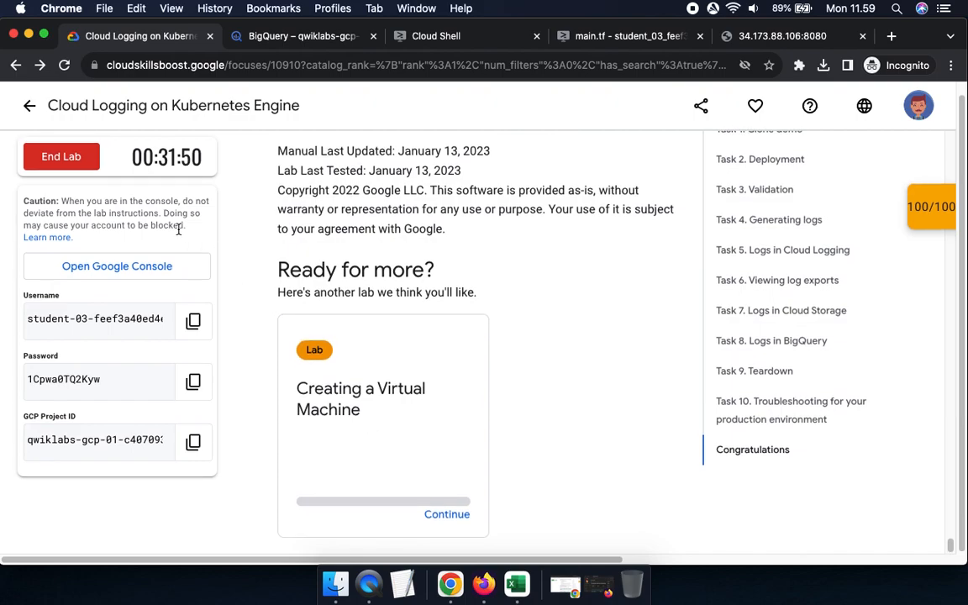
- End the lab, confirm ending it, and submit a five-star satisfaction rating without additional comments
{"action": "left_click", "coordinate": [47, 161]}
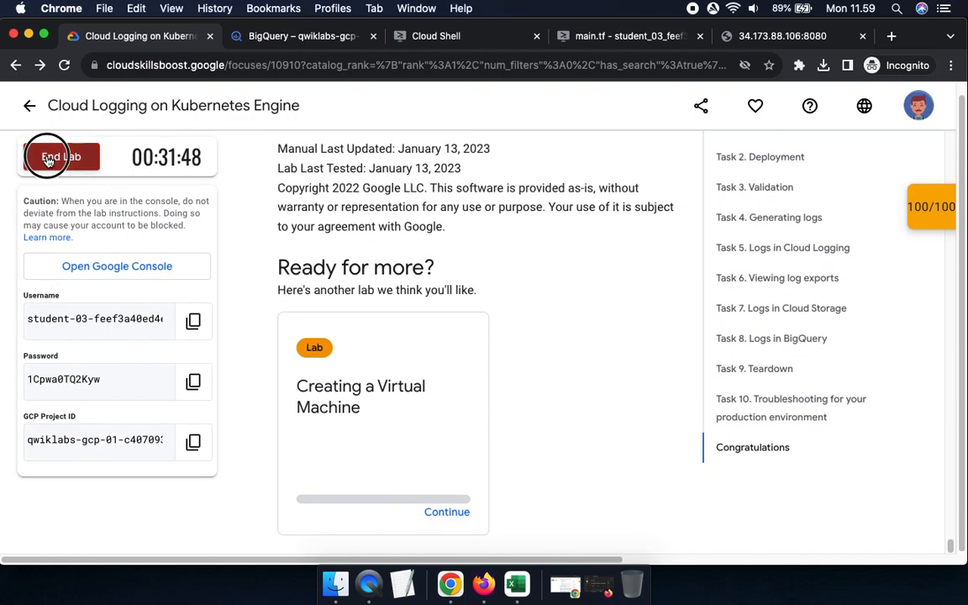
{"action": "left_click", "coordinate": [647, 380]}
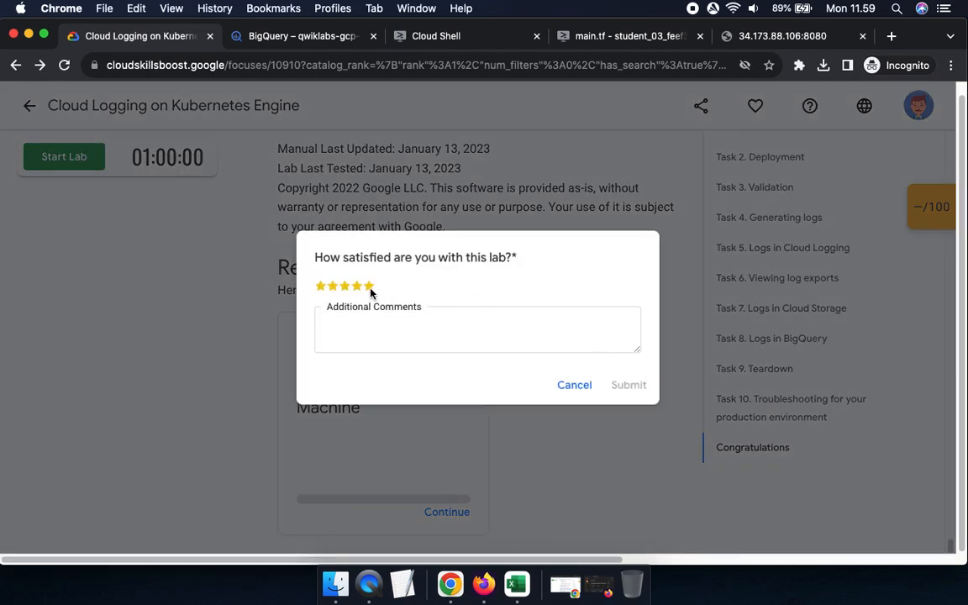
{"action": "left_click", "coordinate": [369, 286]}
{"action": "left_click", "coordinate": [628, 385]}
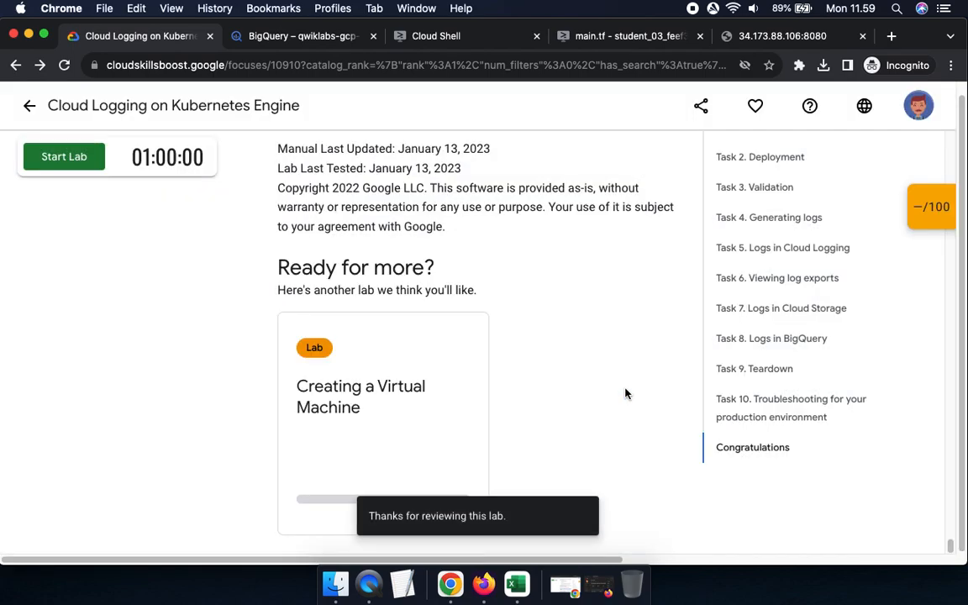